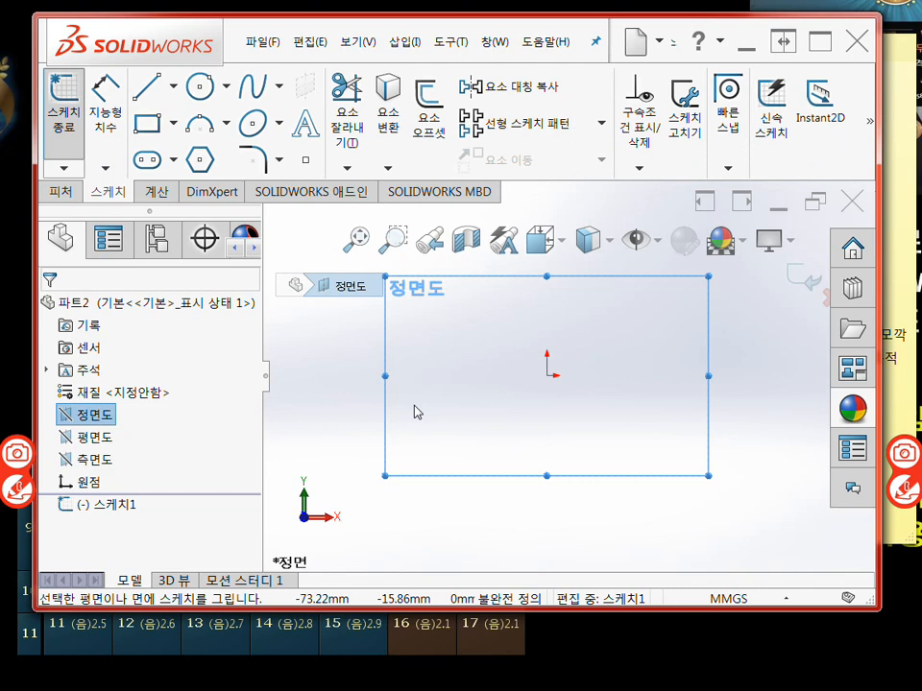
Step: Draw a vertical centerline through the origin in the front-plane sketch, extending above and below it
{"action": "scroll", "coordinate": [469, 427], "scroll_direction": "up", "scroll_amount": 3}
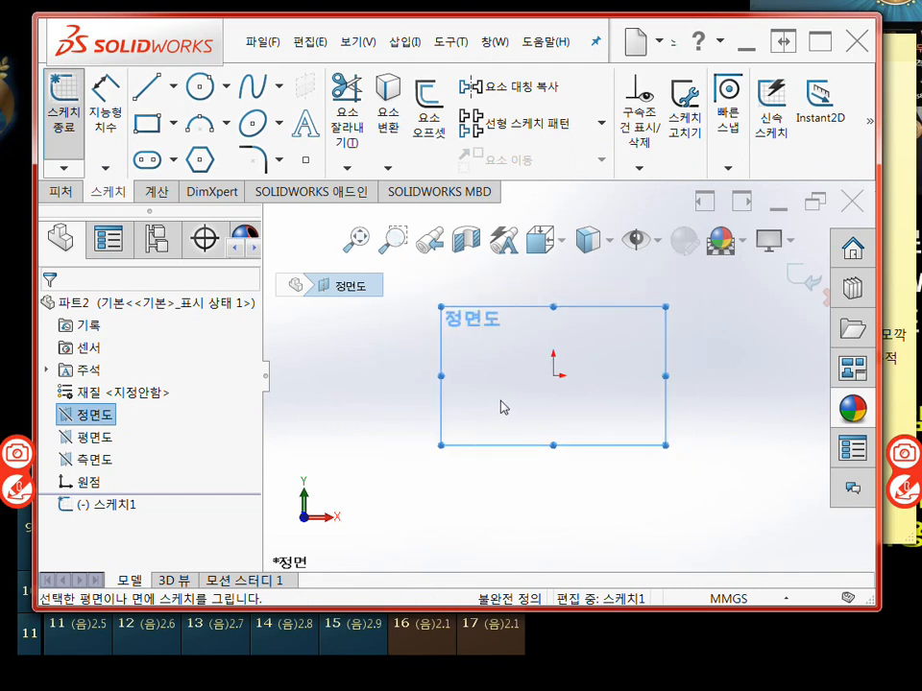
{"action": "middle_click_drag", "start_coordinate": [502, 405], "coordinate": [471, 468], "text": "ctrl"}
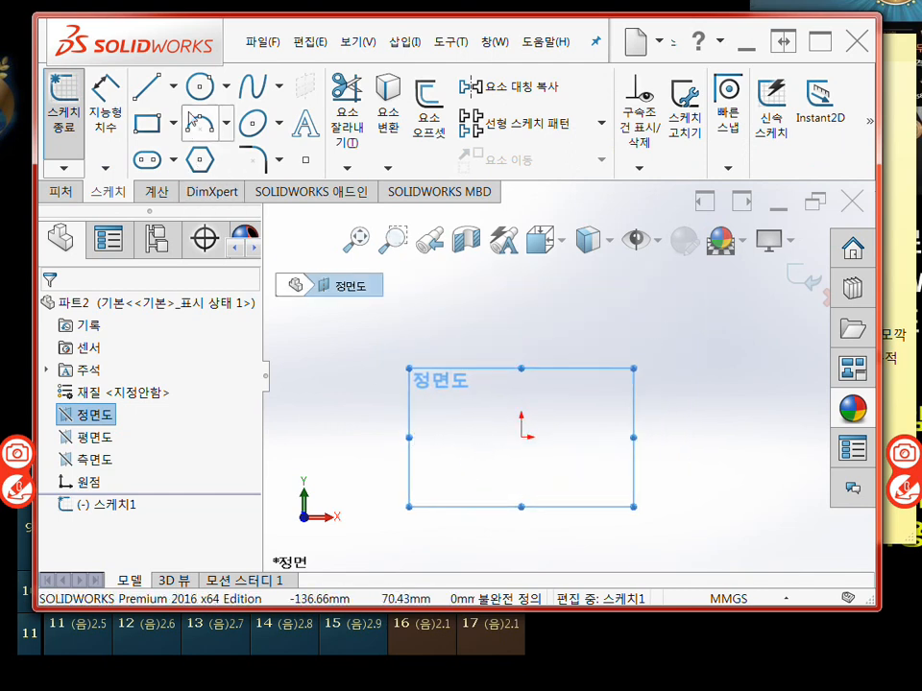
{"action": "left_click", "coordinate": [173, 86]}
{"action": "left_click", "coordinate": [192, 137]}
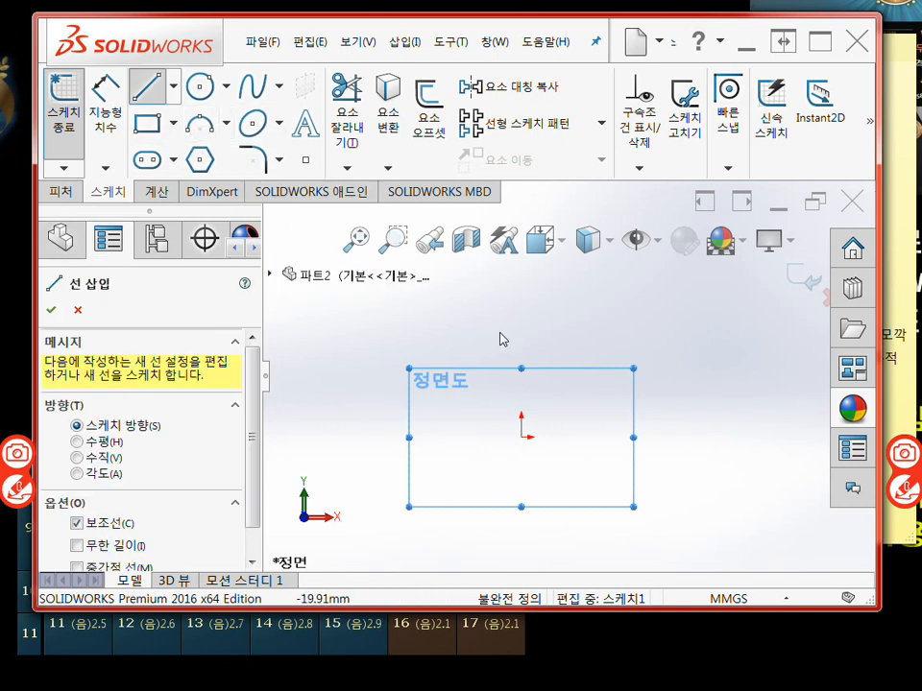
{"action": "left_click", "coordinate": [521, 437]}
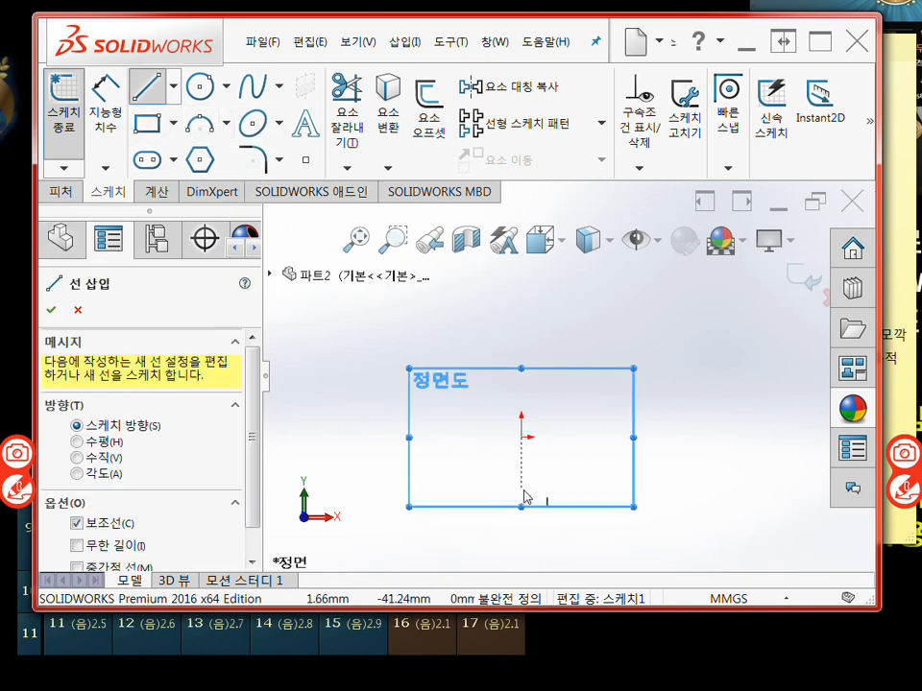
{"action": "left_click", "coordinate": [522, 489]}
{"action": "left_click", "coordinate": [521, 293]}
{"action": "key", "text": "Escape"}
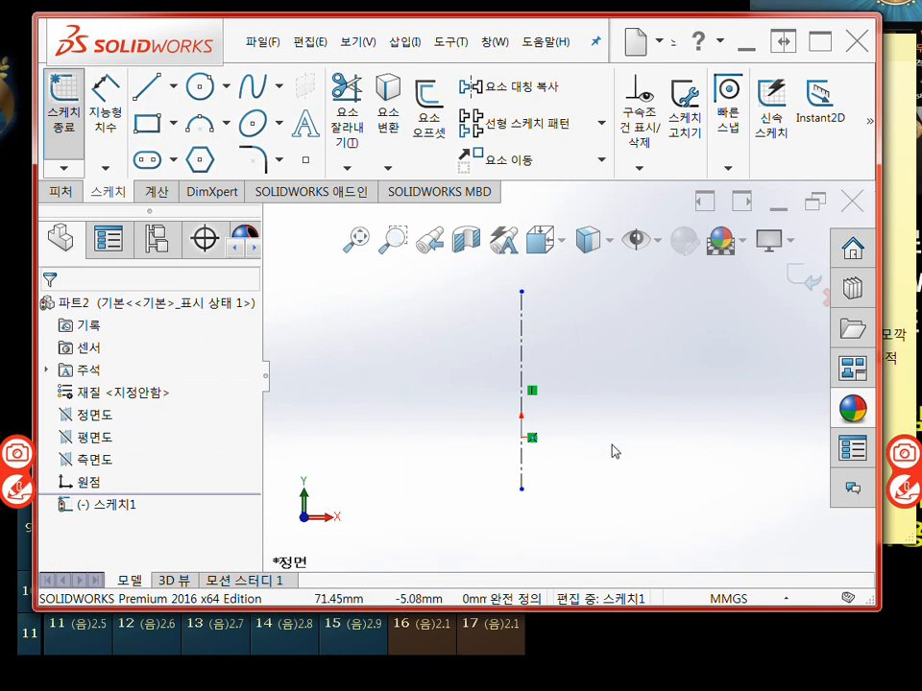
Step: Sketch a closed profile from the origin: base about 37 mm, lower side about 96 mm, outward slope, upper side about 80 mm, top and centerline edge
{"action": "middle_click_drag", "start_coordinate": [621, 426], "coordinate": [598, 427], "text": "ctrl"}
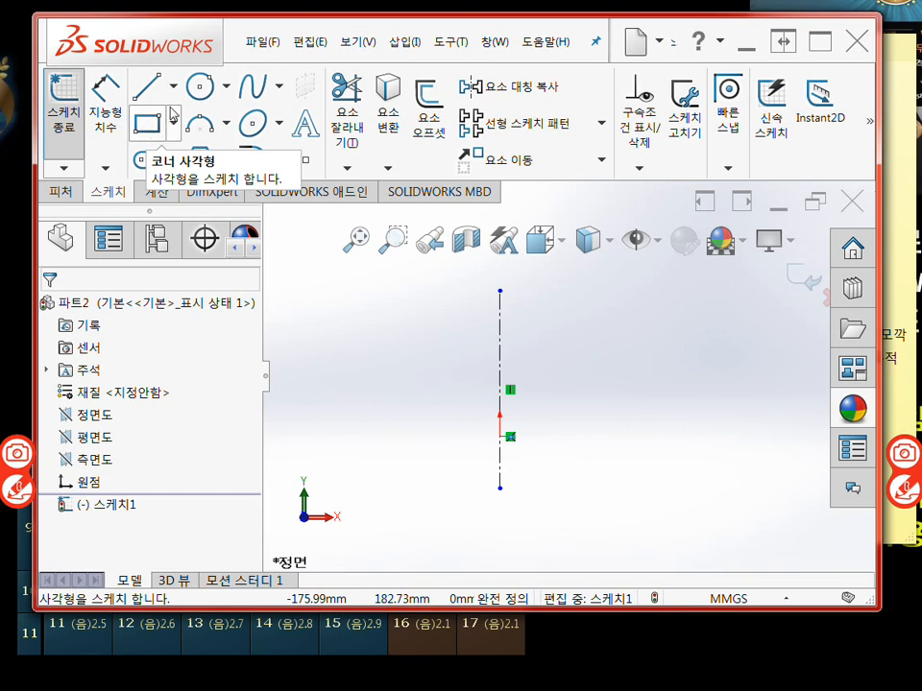
{"action": "left_click", "coordinate": [147, 87]}
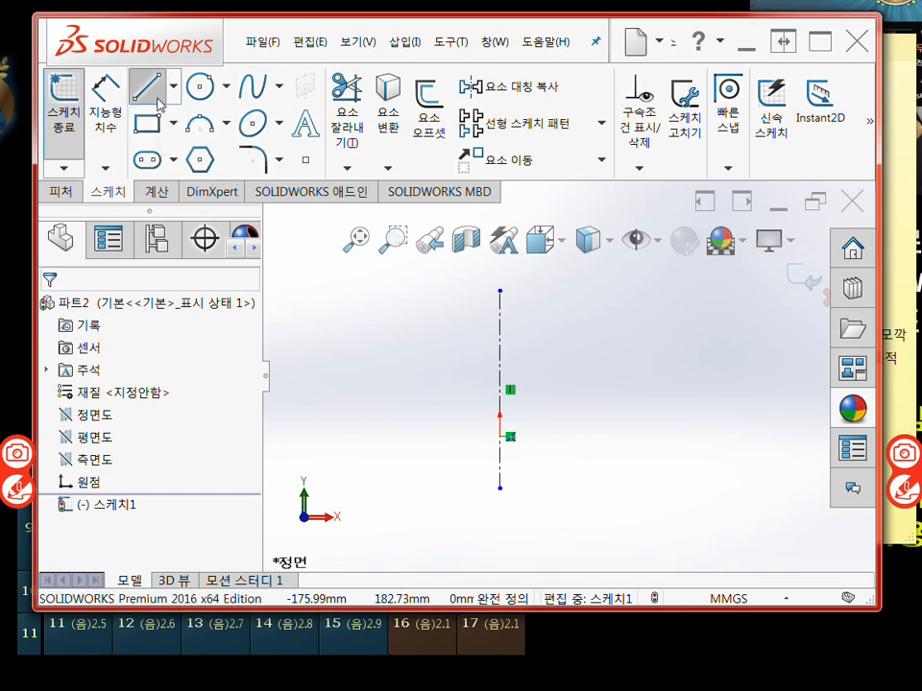
{"action": "left_click", "coordinate": [510, 437]}
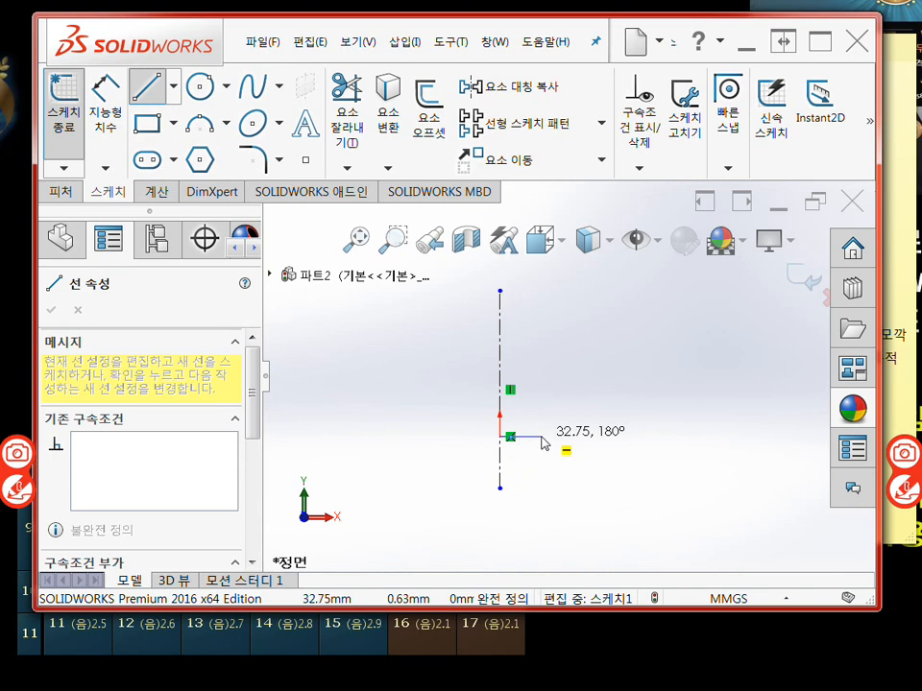
{"action": "left_click", "coordinate": [546, 437]}
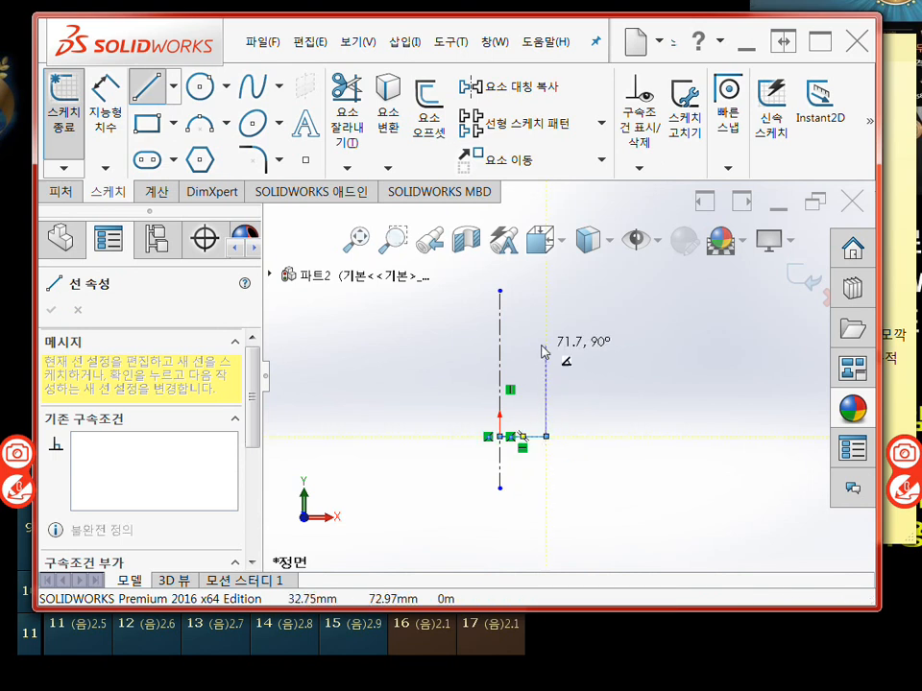
{"action": "left_click", "coordinate": [545, 315]}
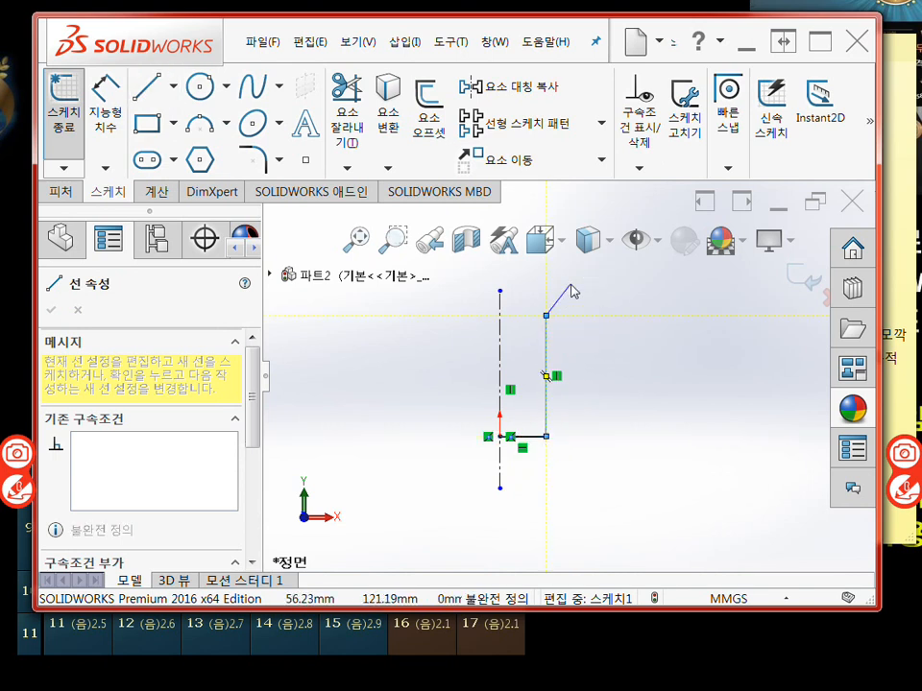
{"action": "middle_click_drag", "start_coordinate": [573, 287], "coordinate": [533, 390], "text": "ctrl"}
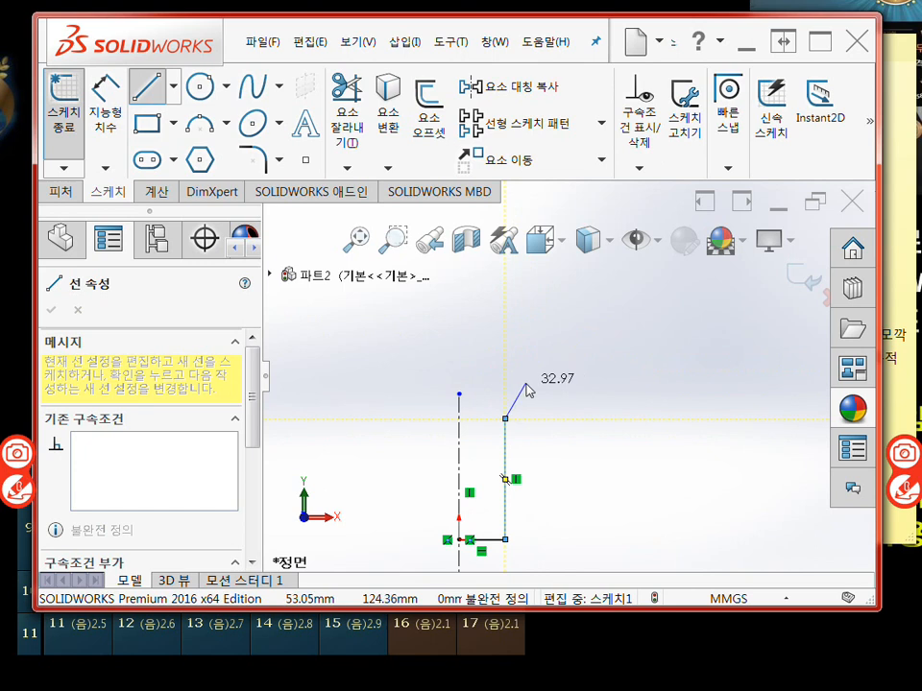
{"action": "left_click", "coordinate": [528, 381]}
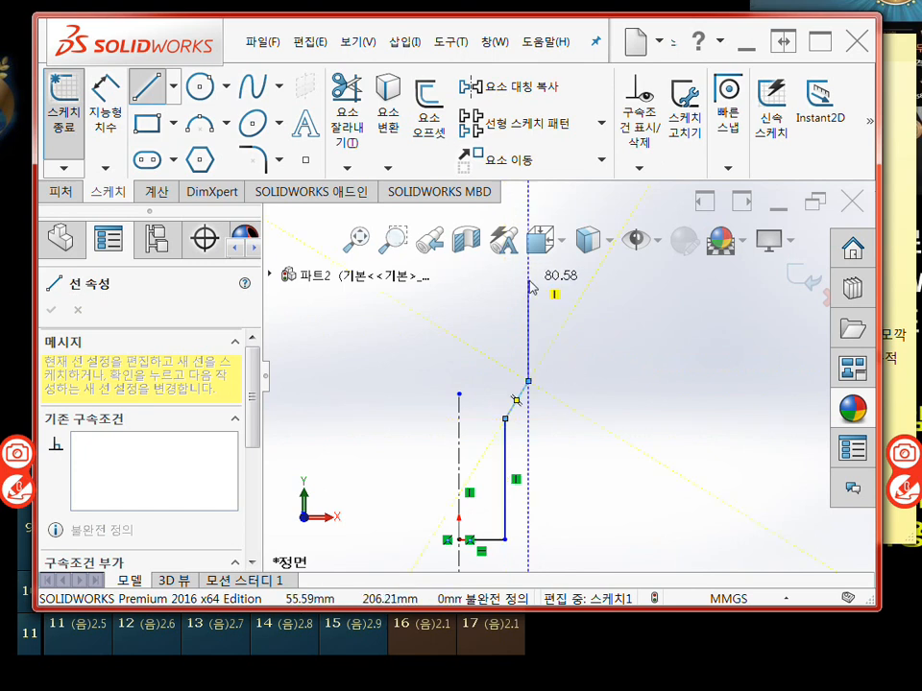
{"action": "left_click", "coordinate": [528, 280]}
{"action": "double_click", "coordinate": [459, 279]}
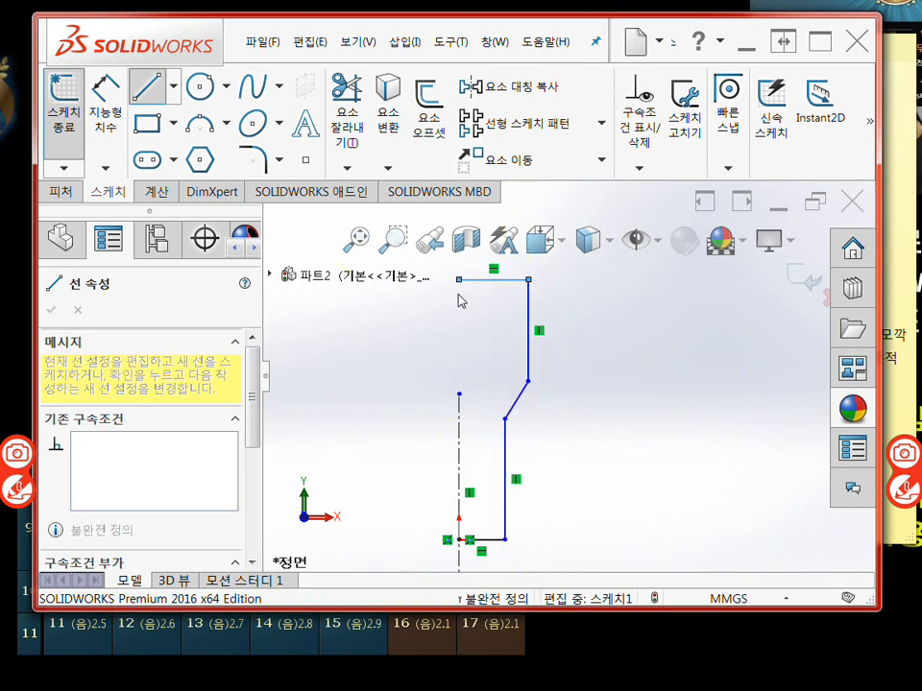
{"action": "left_click", "coordinate": [459, 279]}
{"action": "left_click", "coordinate": [459, 539]}
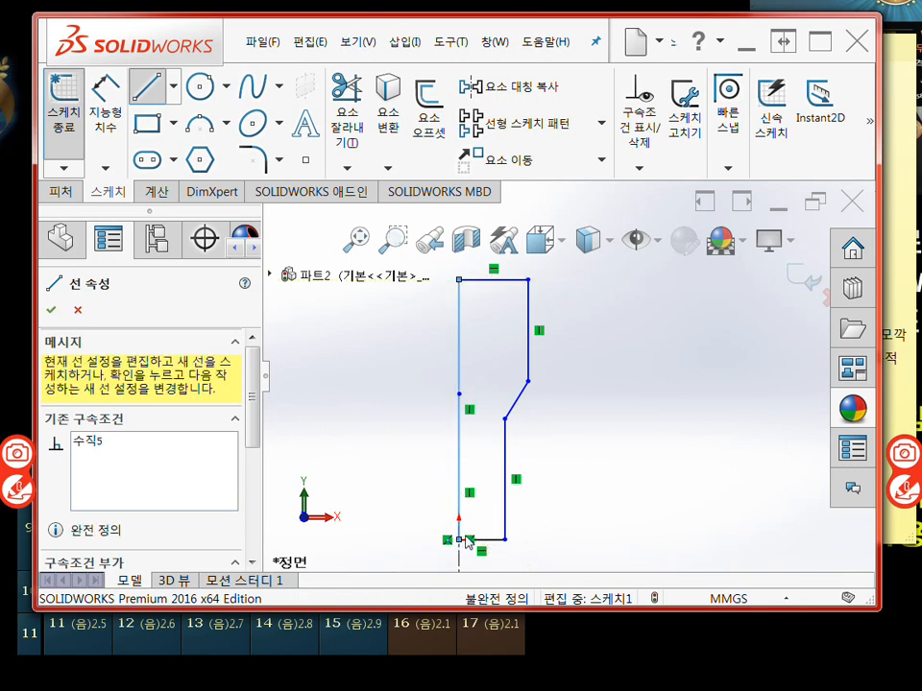
{"action": "key", "text": "Escape"}
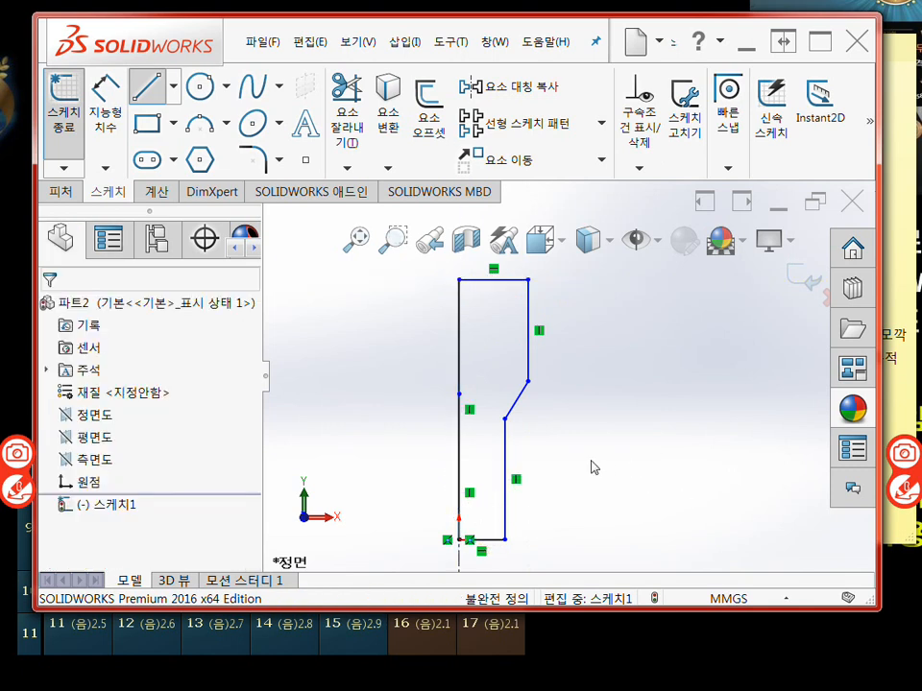
Step: Dimension the profile's lower vertical side as a diameter of 40 mm across the centerline, placed below the sketch
{"action": "scroll", "coordinate": [592, 469], "scroll_direction": "up", "scroll_amount": 2}
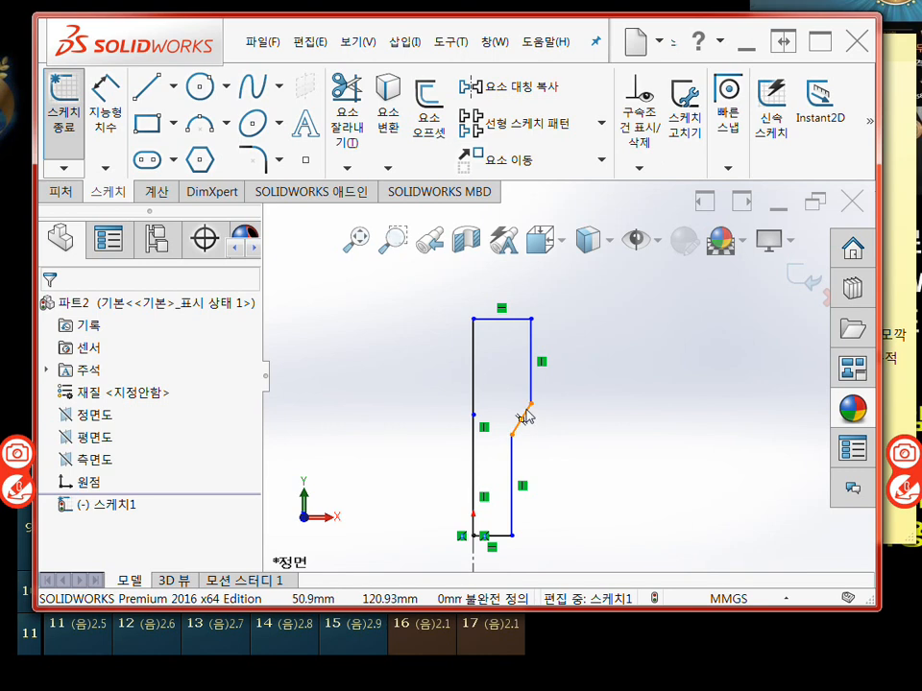
{"action": "scroll", "coordinate": [547, 418], "scroll_direction": "up", "scroll_amount": 3}
{"action": "scroll", "coordinate": [547, 416], "scroll_direction": "up", "scroll_amount": 3}
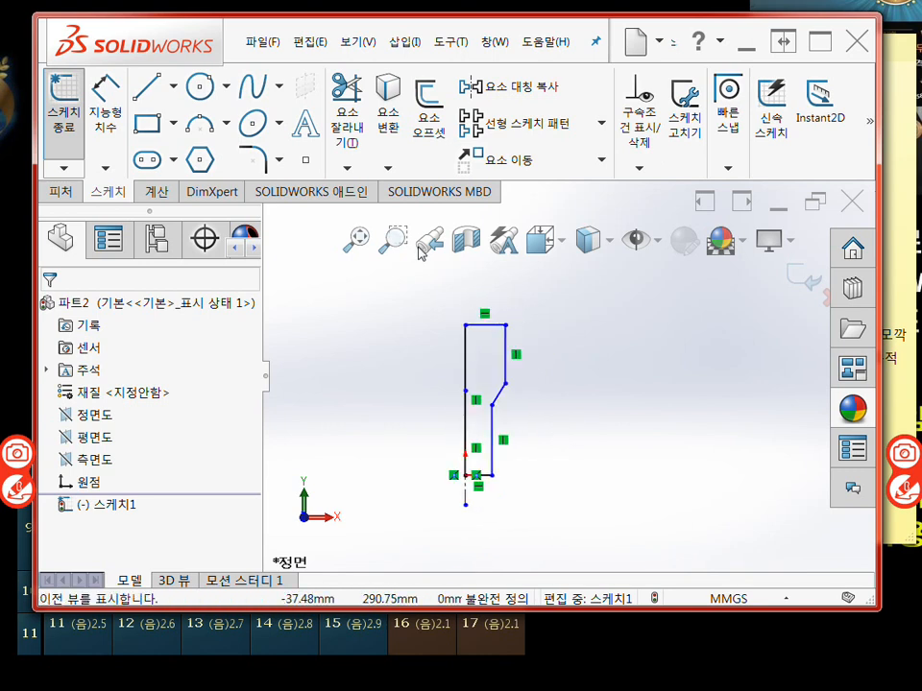
{"action": "left_click", "coordinate": [105, 105]}
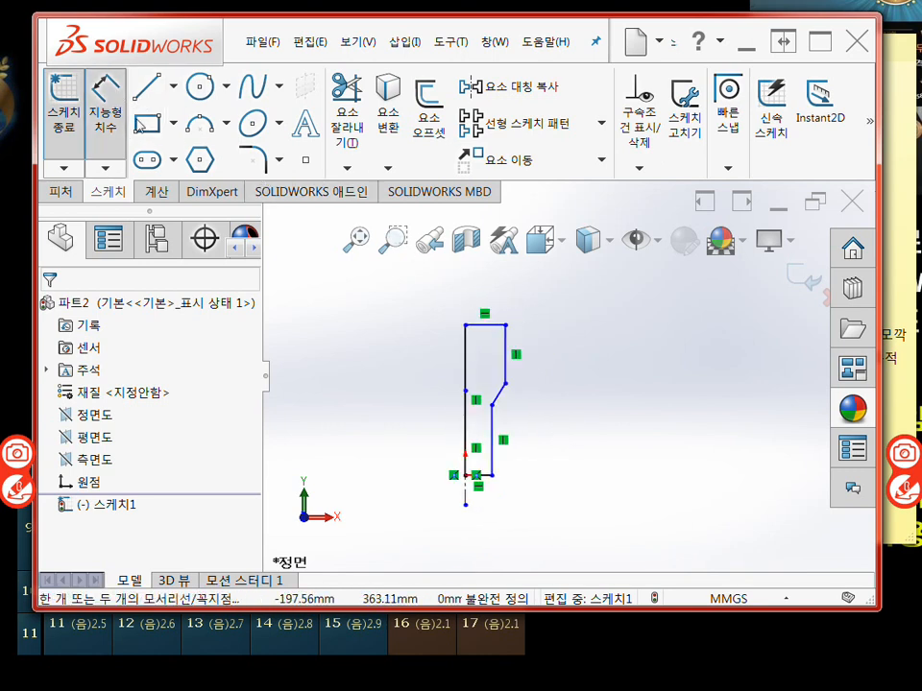
{"action": "left_click", "coordinate": [492, 452]}
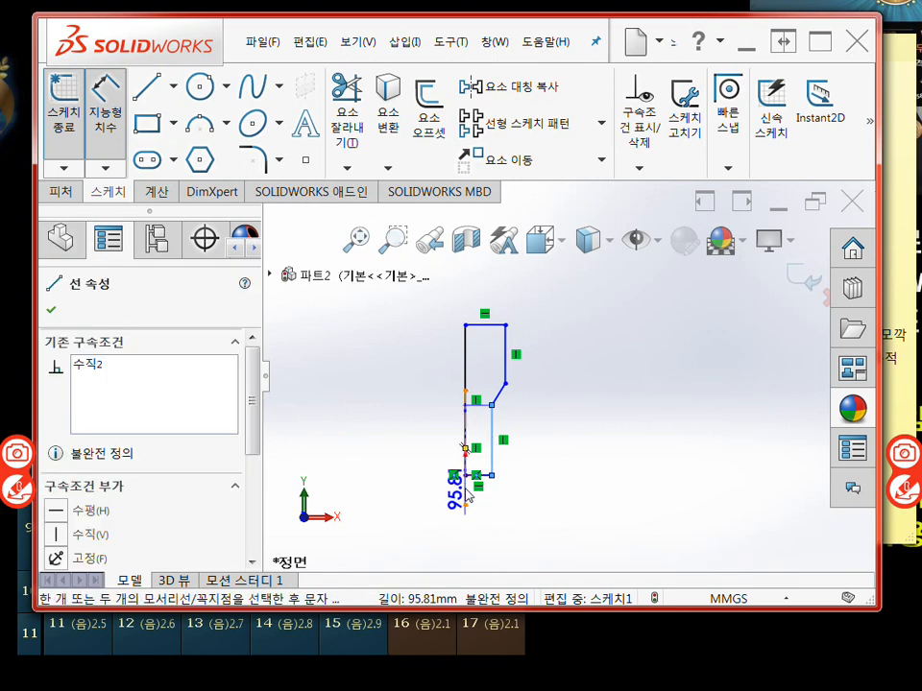
{"action": "left_click", "coordinate": [464, 494]}
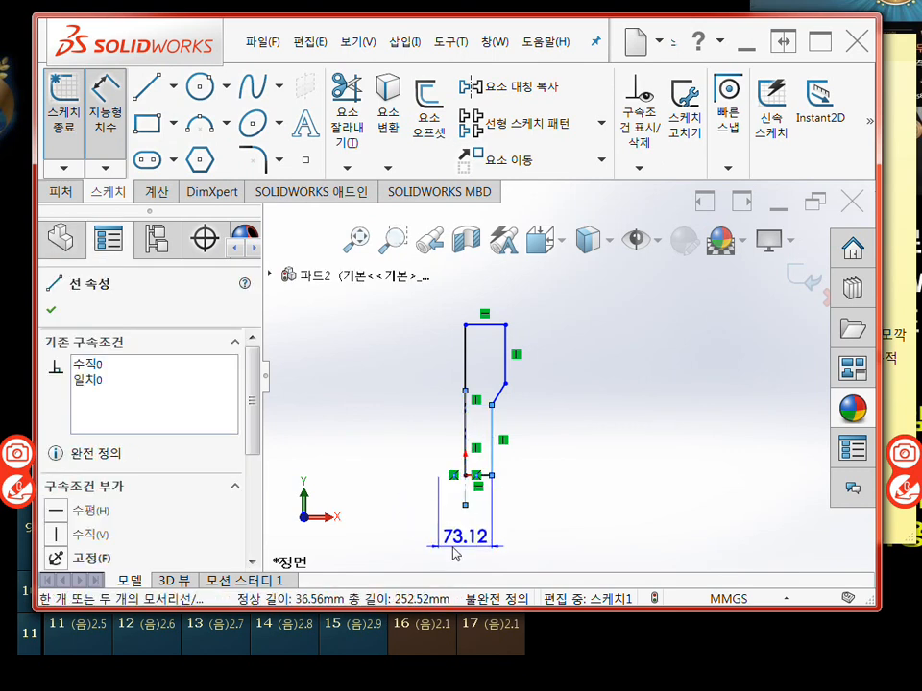
{"action": "left_click", "coordinate": [461, 542]}
{"action": "type", "text": "40"}
{"action": "key", "text": "Return"}
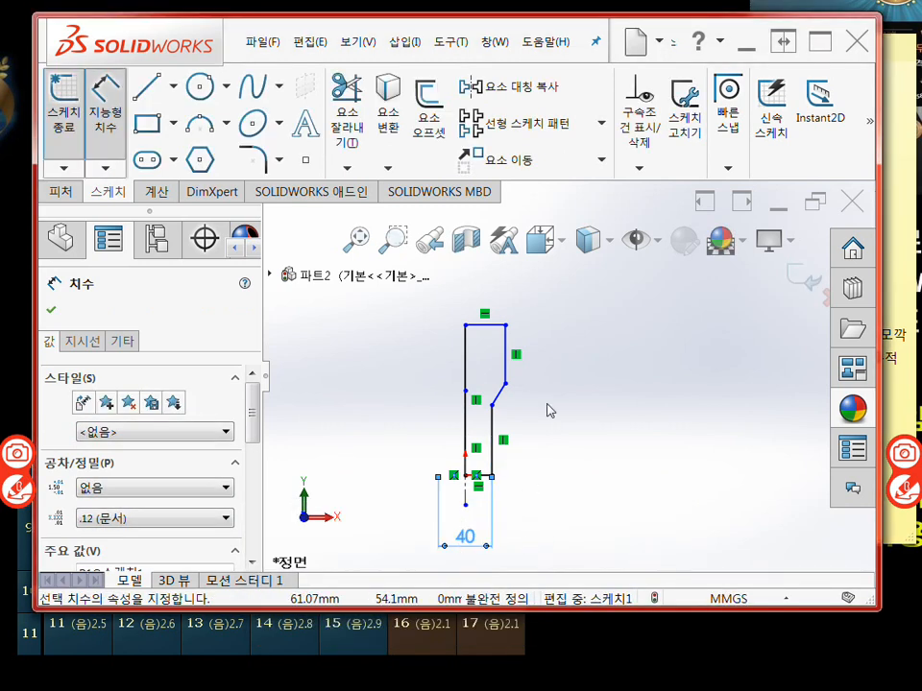
Step: Dimension the profile's upper vertical side as a diameter of 70 mm across the centerline, placed above the sketch
{"action": "left_click", "coordinate": [504, 348]}
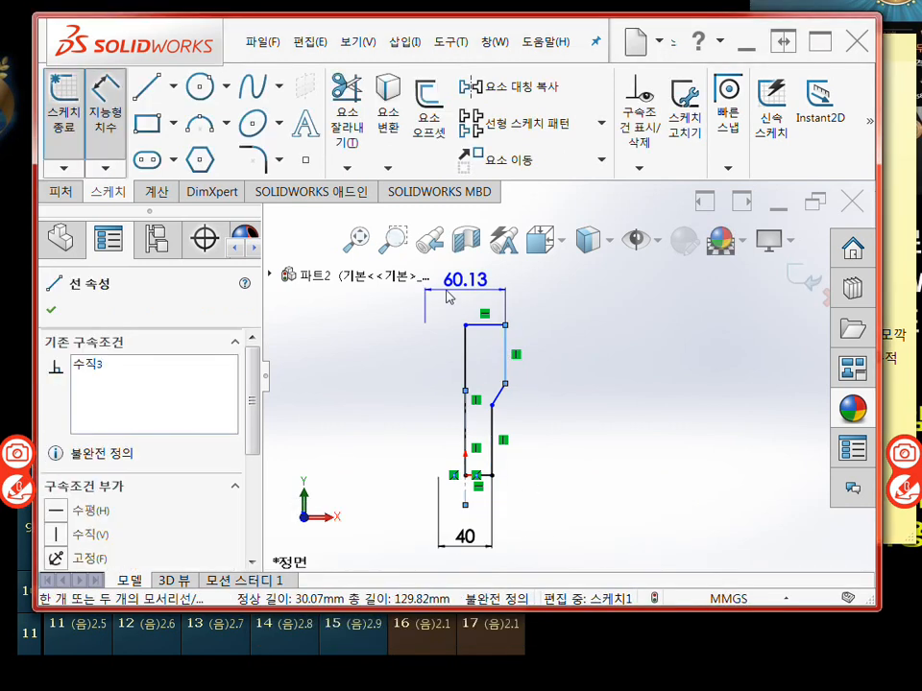
{"action": "left_click", "coordinate": [447, 295]}
{"action": "type", "text": "70"}
{"action": "key", "text": "Return"}
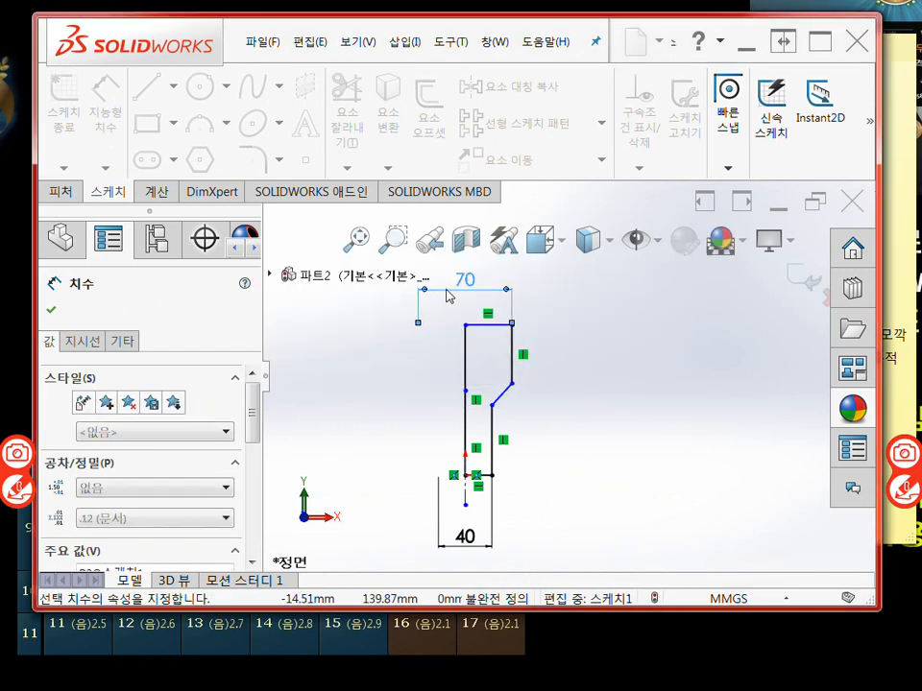
Step: Set the overall height between the profile's top and bottom lines to 100 mm
{"action": "left_click", "coordinate": [504, 325]}
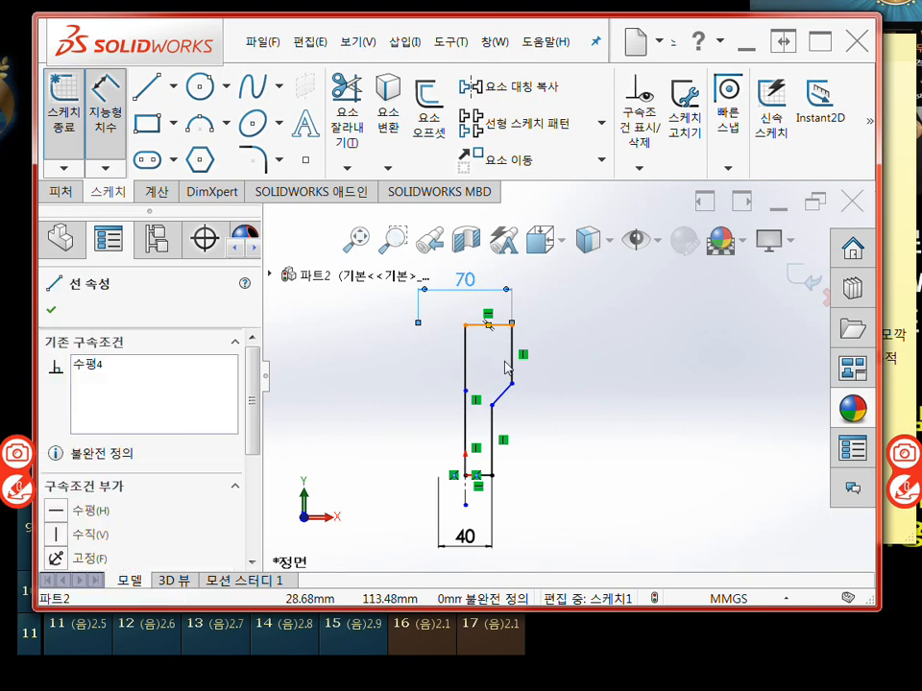
{"action": "left_click", "coordinate": [481, 474]}
{"action": "left_click", "coordinate": [593, 422]}
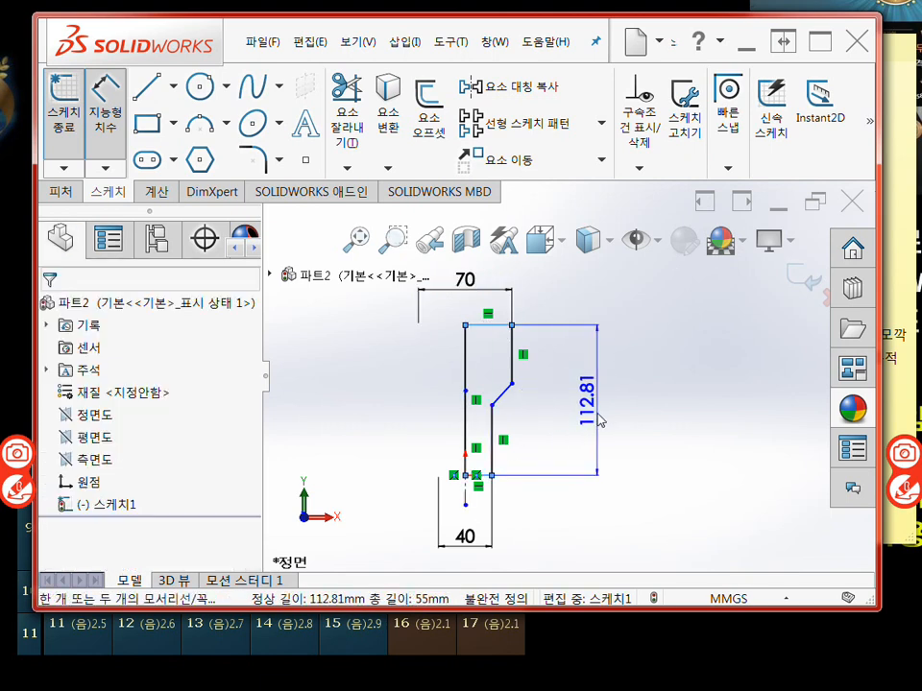
{"action": "type", "text": "100"}
{"action": "key", "text": "Return"}
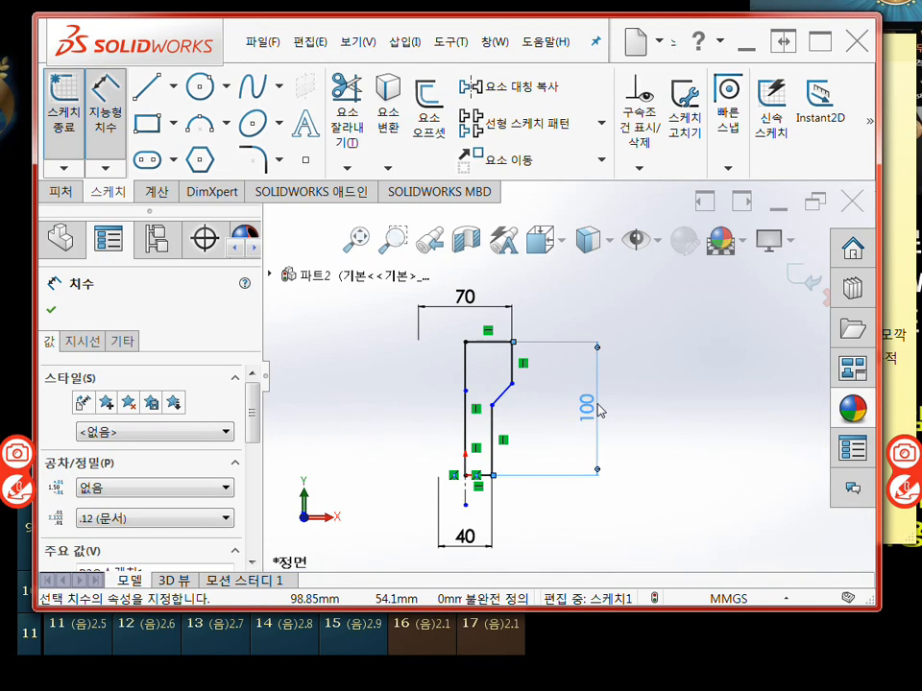
Step: Set the vertical distance from the top line to the upper end of the slope to 40 mm
{"action": "scroll", "coordinate": [534, 376], "scroll_direction": "down", "scroll_amount": 3}
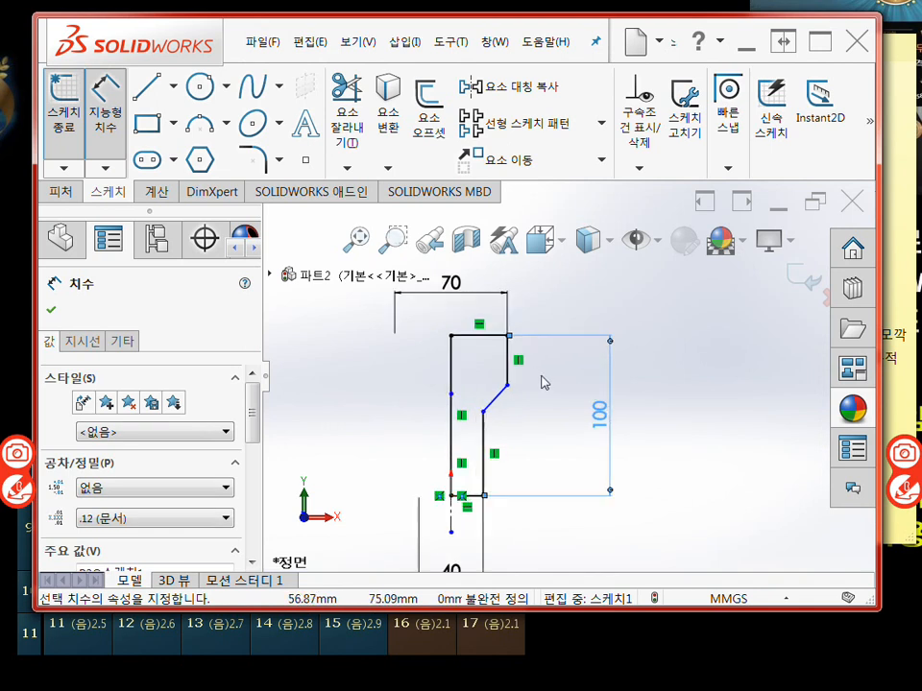
{"action": "left_click", "coordinate": [489, 327]}
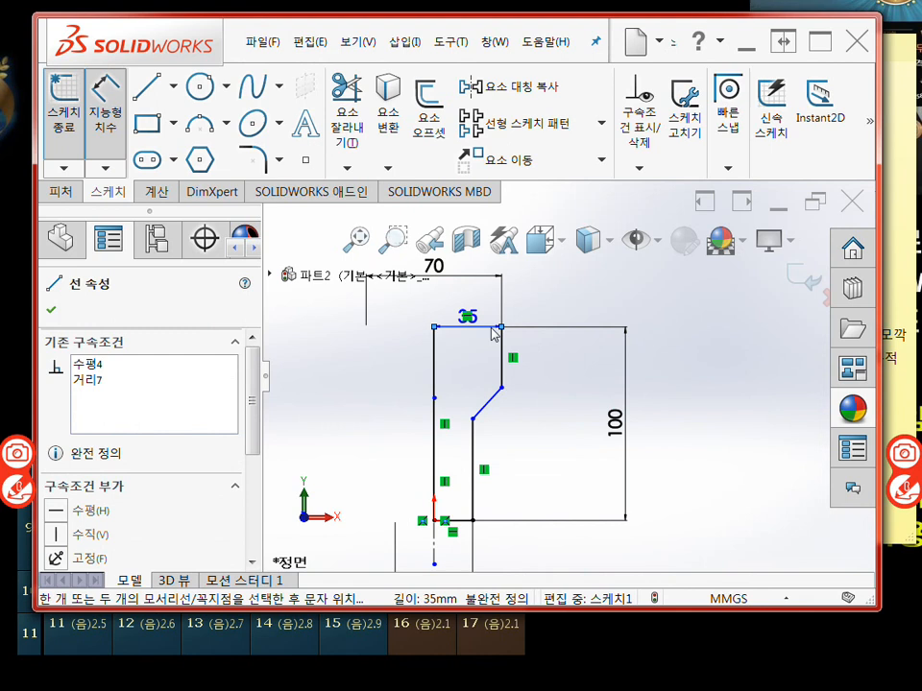
{"action": "left_click", "coordinate": [501, 388]}
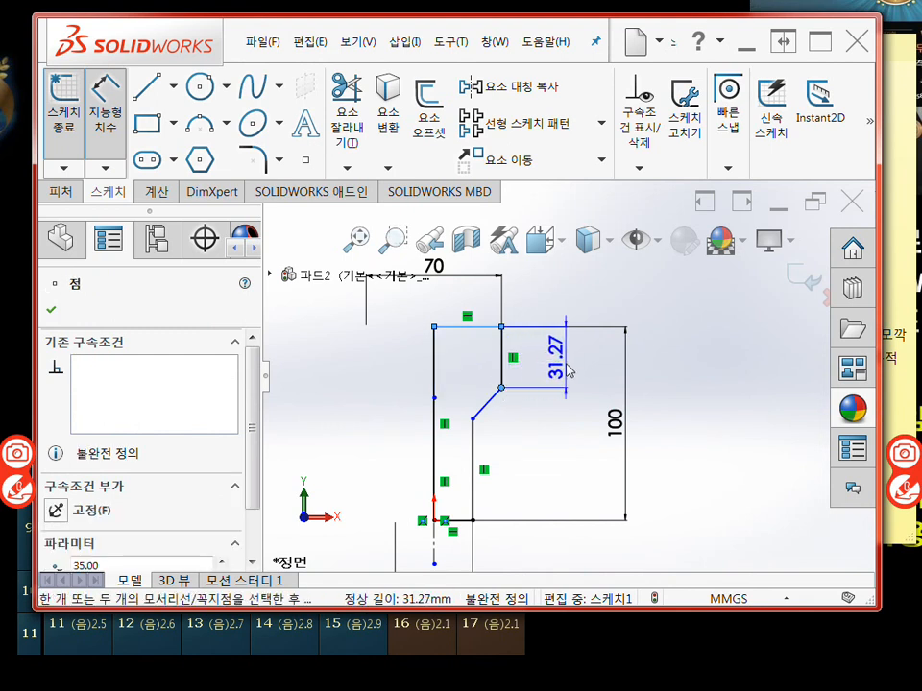
{"action": "left_click", "coordinate": [563, 365]}
{"action": "type", "text": "40"}
{"action": "key", "text": "Return"}
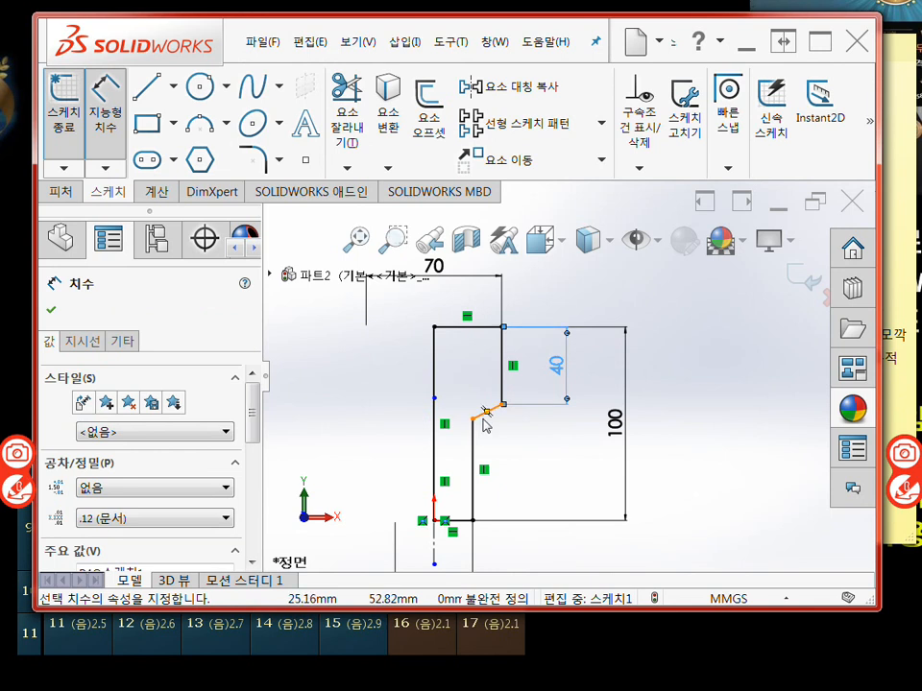
Step: Set the angle between the sloped line and the lower vertical side to 120 degrees
{"action": "scroll", "coordinate": [496, 421], "scroll_direction": "down", "scroll_amount": 1}
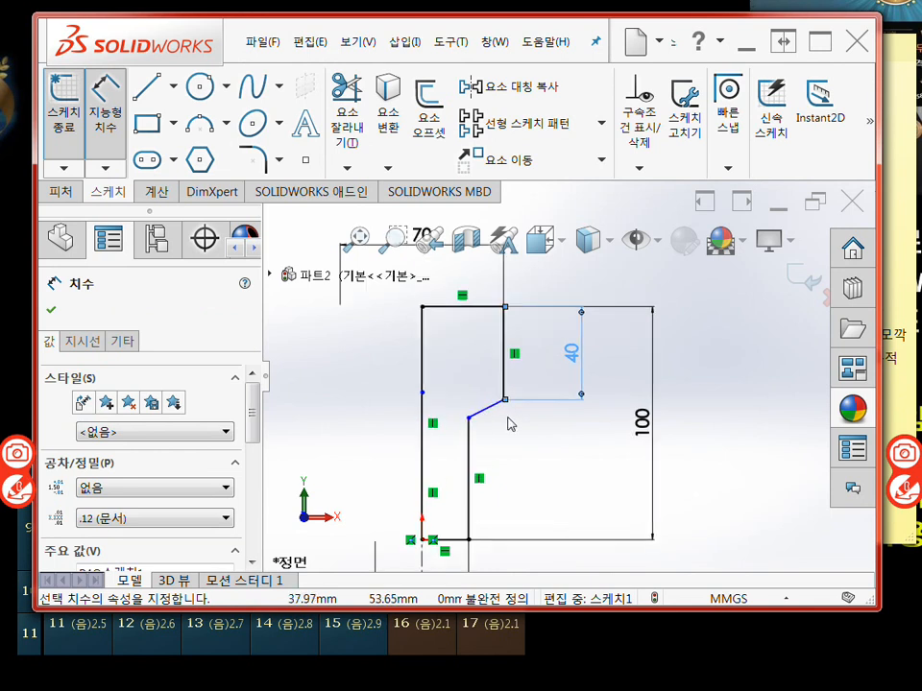
{"action": "left_click", "coordinate": [488, 409]}
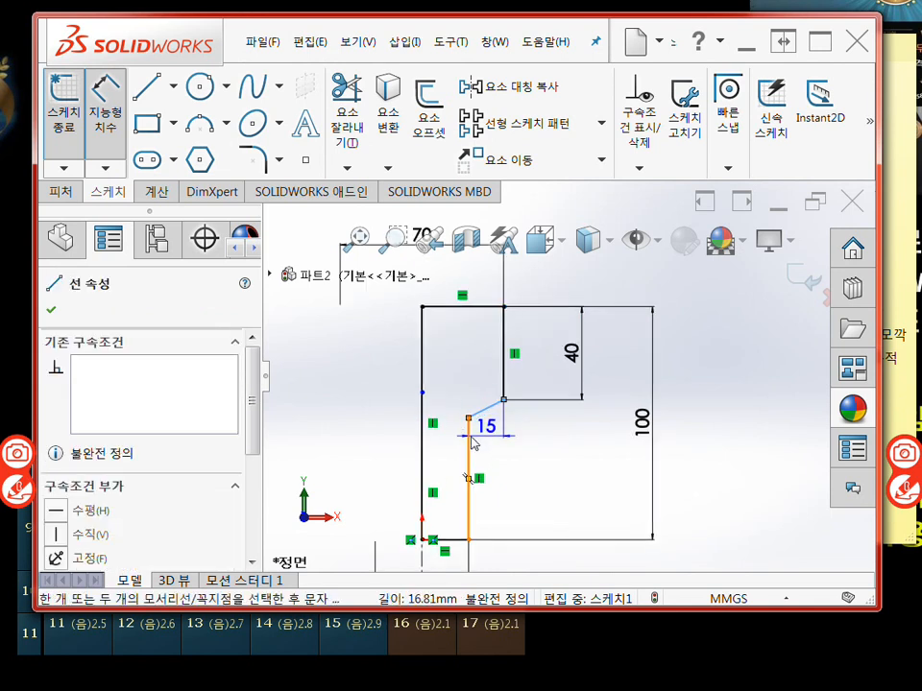
{"action": "left_click", "coordinate": [468, 438]}
{"action": "left_click", "coordinate": [496, 444]}
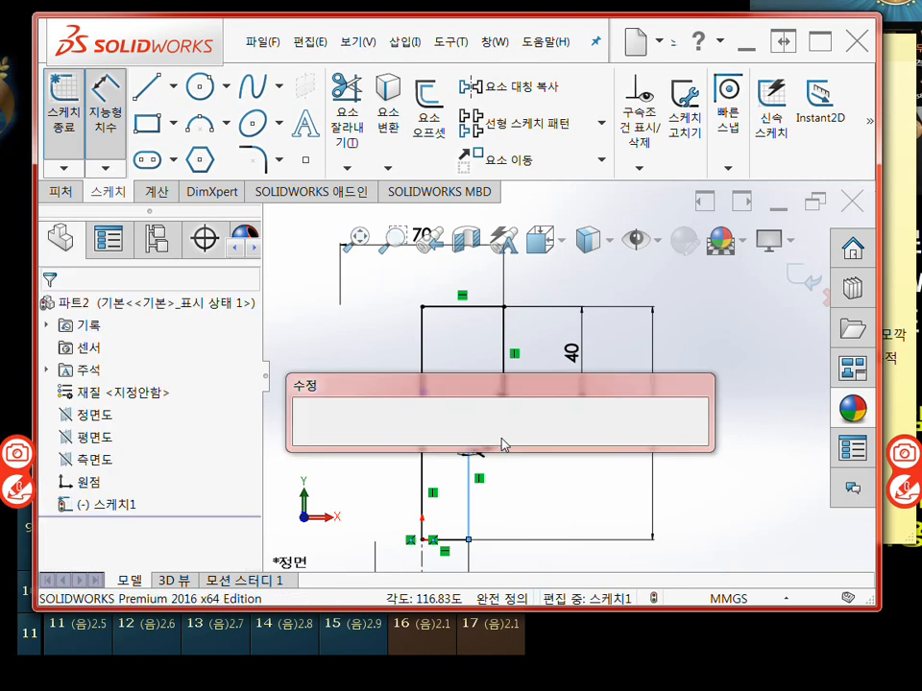
{"action": "type", "text": "120"}
{"action": "key", "text": "Return"}
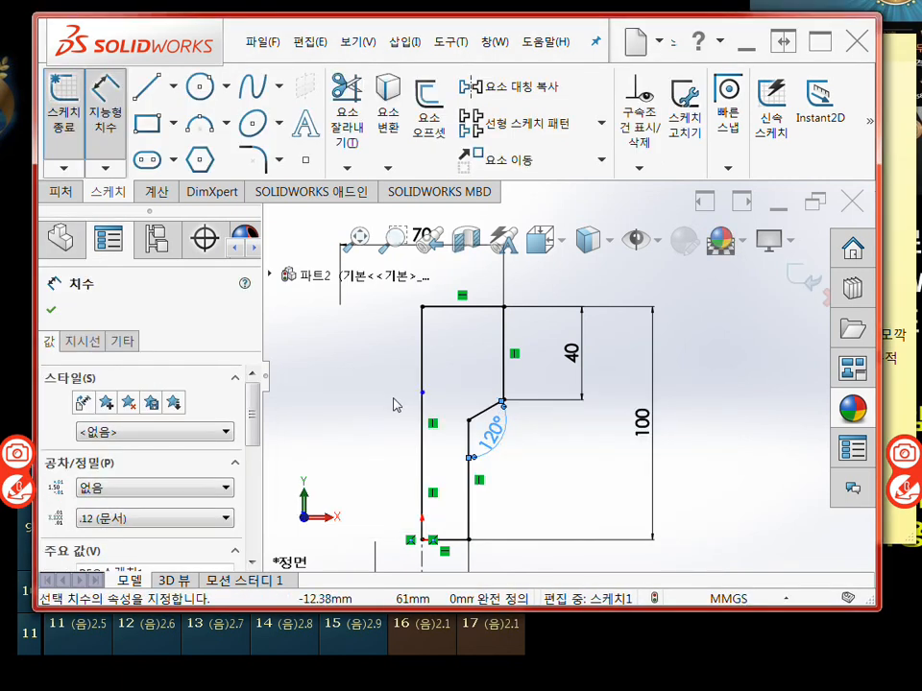
{"action": "scroll", "coordinate": [380, 423], "scroll_direction": "up", "scroll_amount": 5}
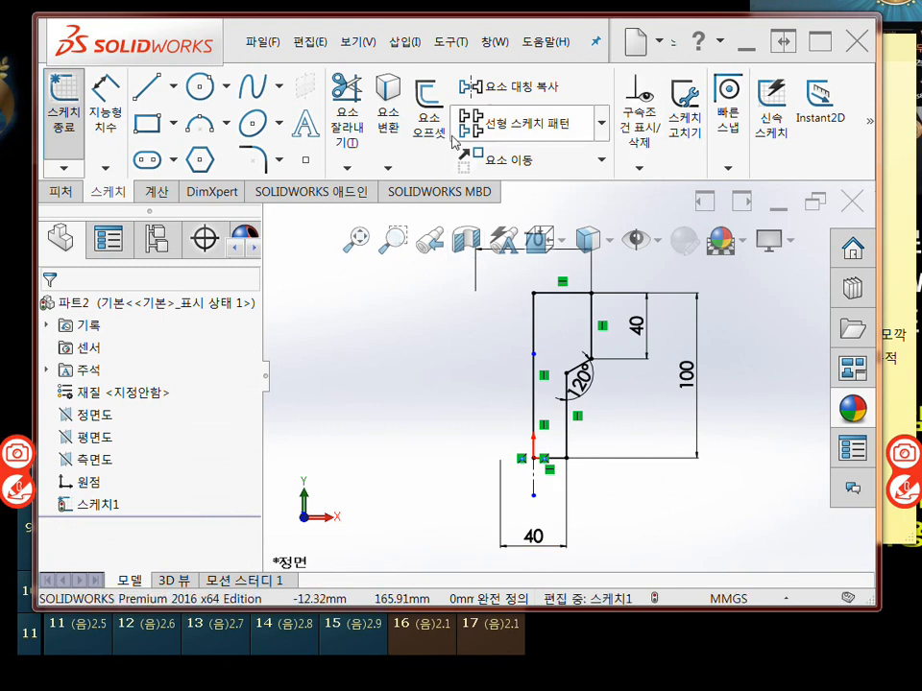
Step: Round the profile's lower outer corner with a 10 mm sketch fillet and move its radius dimension clear of the profile
{"action": "left_click", "coordinate": [251, 161]}
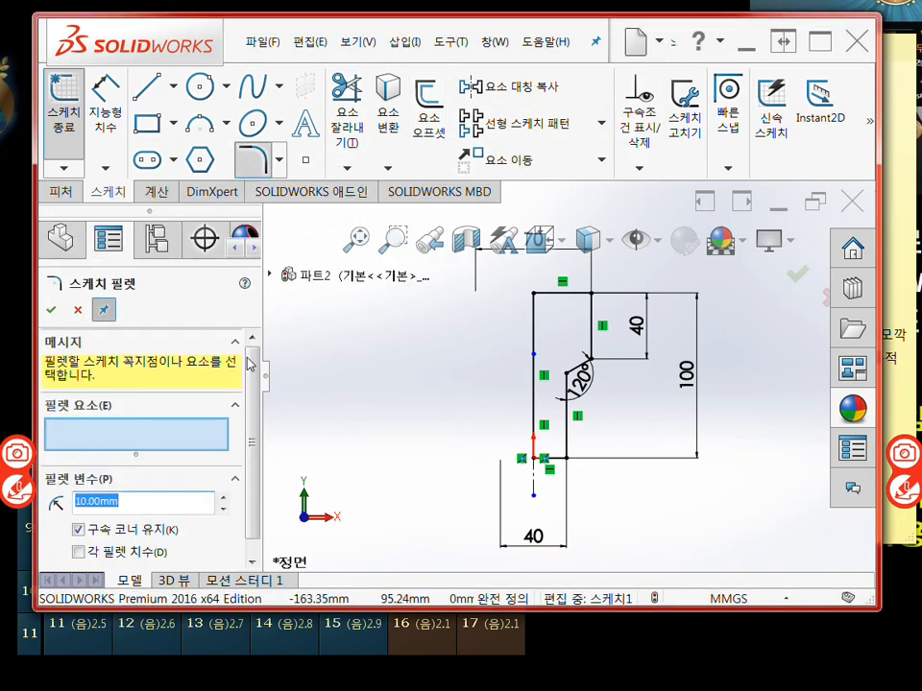
{"action": "left_click", "coordinate": [566, 459]}
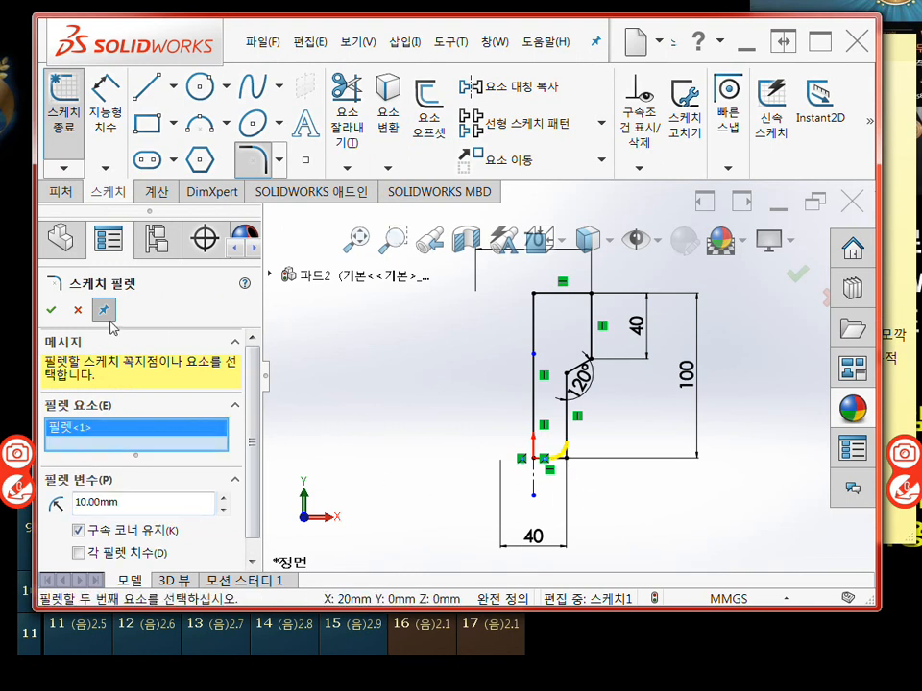
{"action": "left_click", "coordinate": [51, 309]}
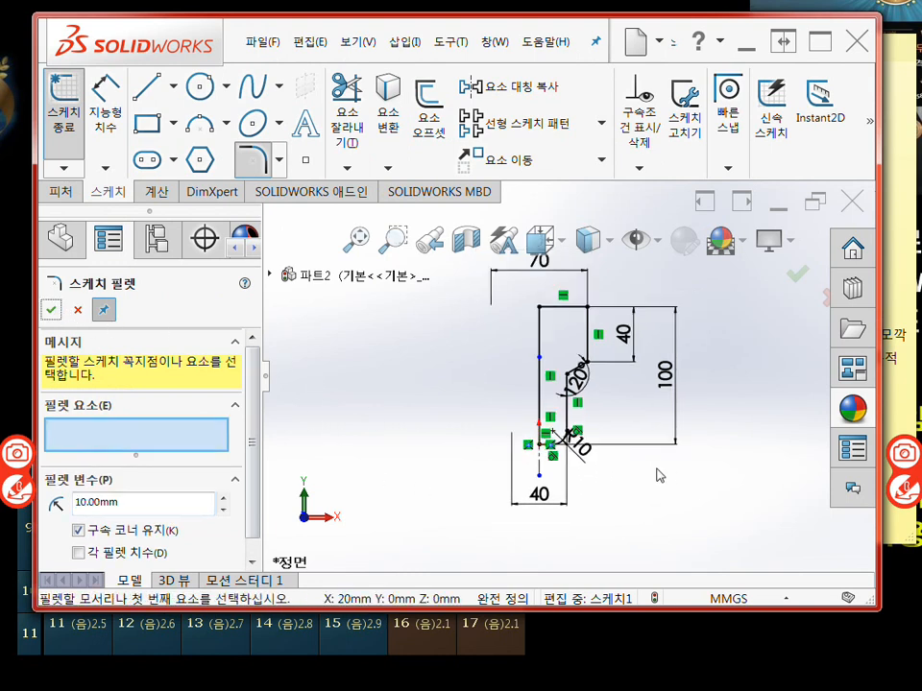
{"action": "scroll", "coordinate": [659, 475], "scroll_direction": "down", "scroll_amount": 5}
{"action": "key", "text": "Escape"}
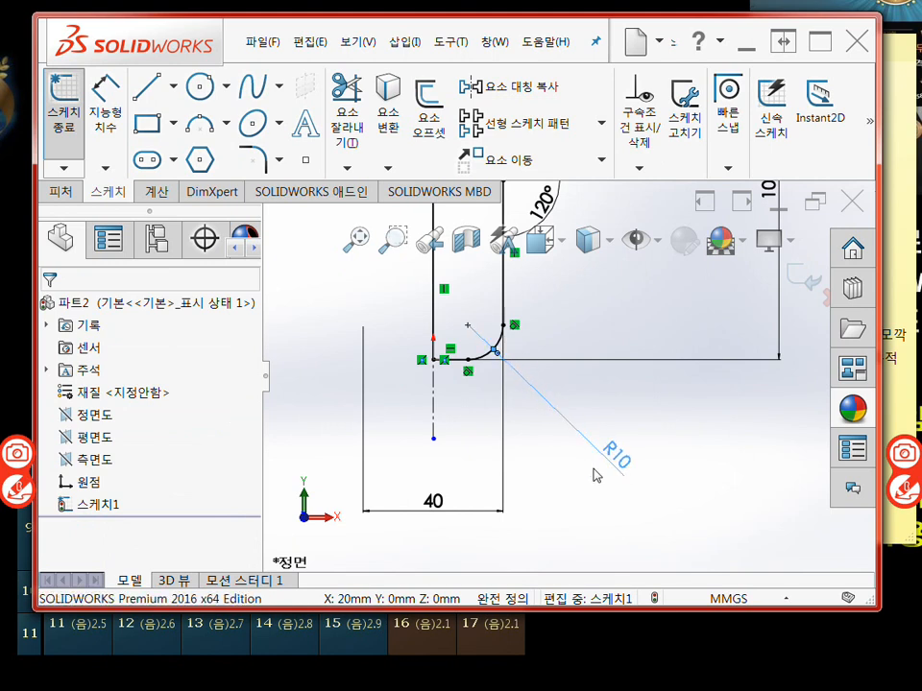
{"action": "left_click", "coordinate": [595, 472]}
{"action": "scroll", "coordinate": [552, 463], "scroll_direction": "up", "scroll_amount": 5}
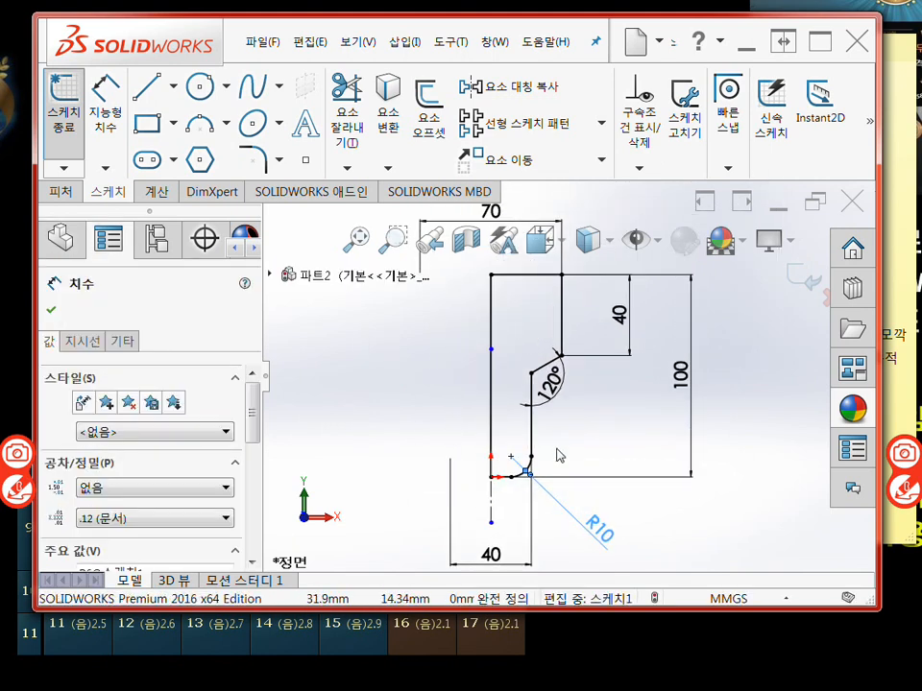
{"action": "scroll", "coordinate": [457, 404], "scroll_direction": "up", "scroll_amount": 3}
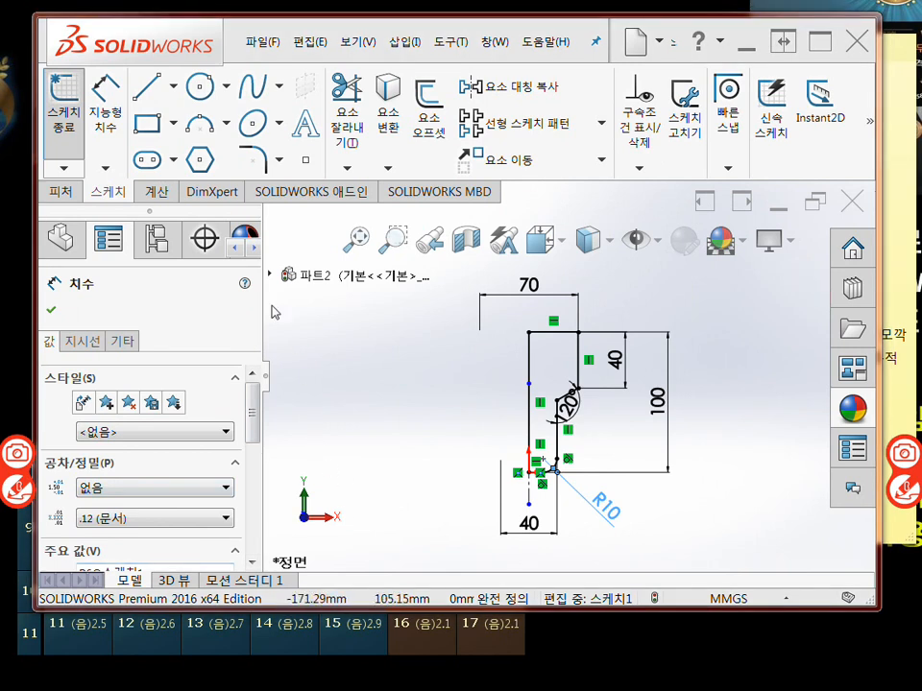
Step: Close the sketch and revolve the profile 360 degrees around the vertical centerline
{"action": "left_click", "coordinate": [64, 115]}
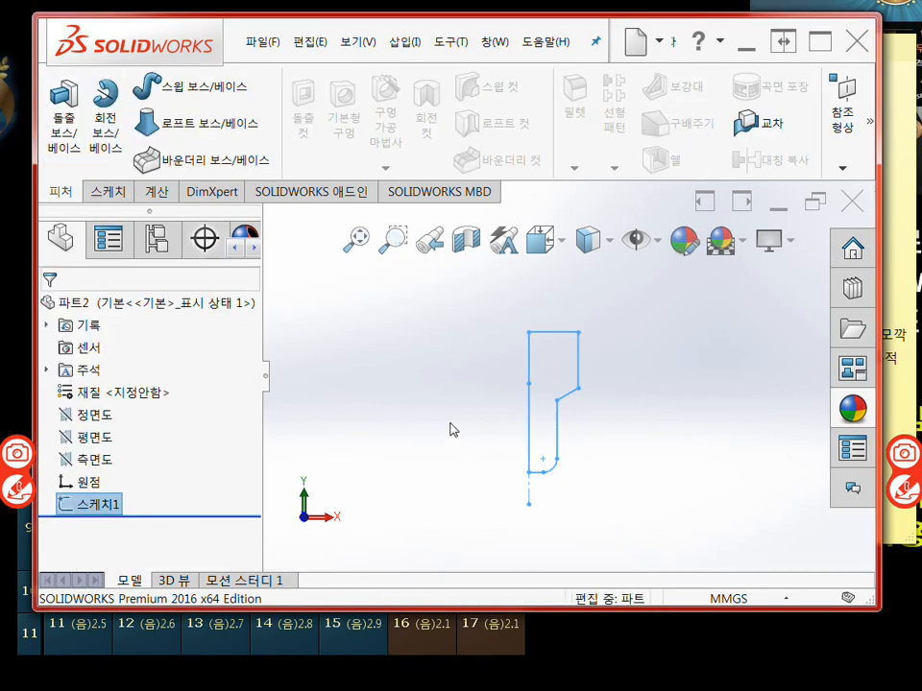
{"action": "middle_click_drag", "start_coordinate": [450, 427], "coordinate": [411, 452]}
{"action": "left_click", "coordinate": [106, 110]}
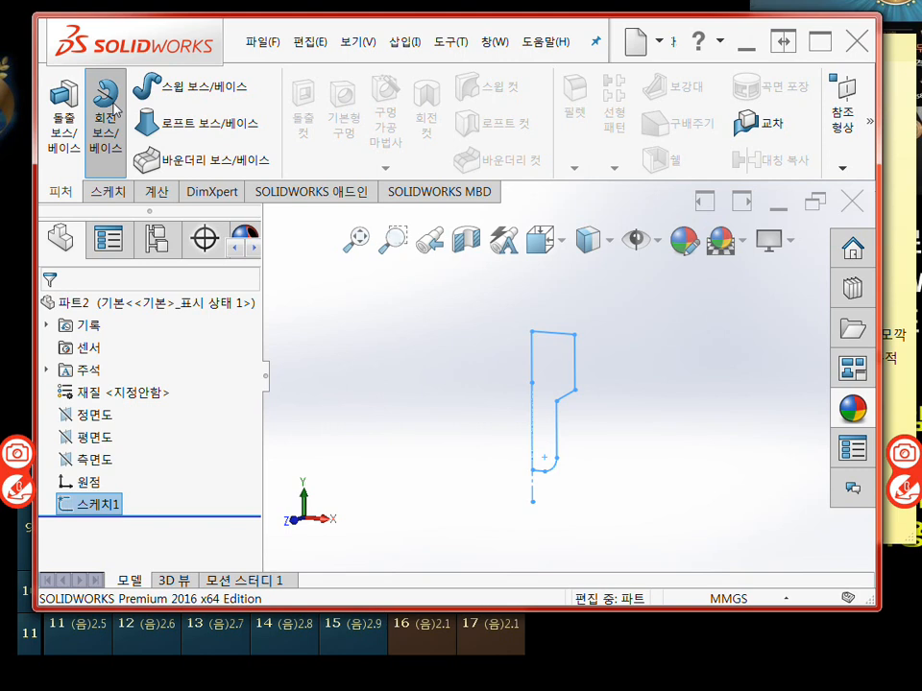
{"action": "middle_click_drag", "start_coordinate": [410, 396], "coordinate": [412, 500]}
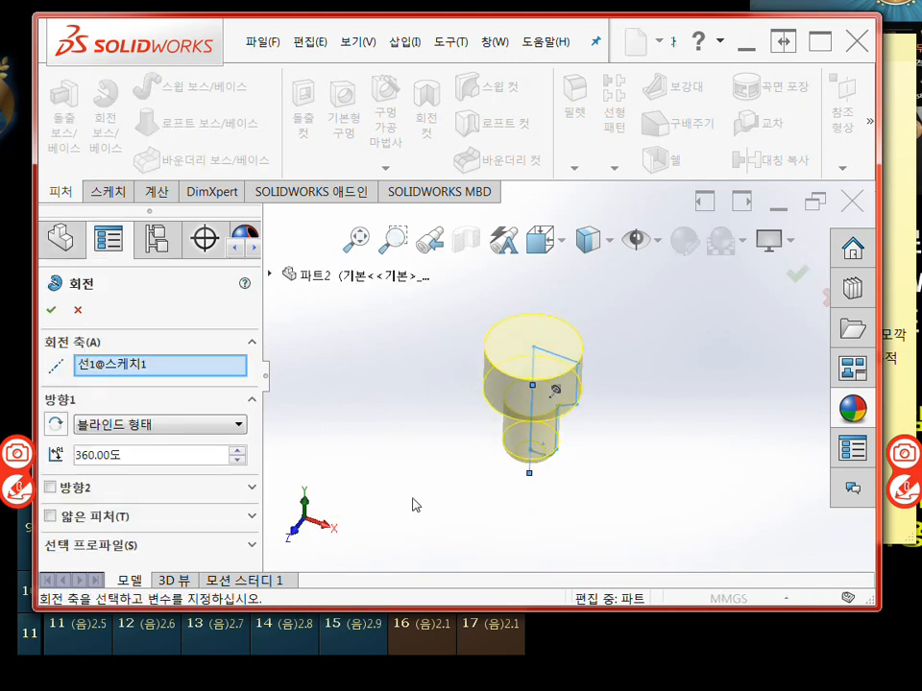
{"action": "left_click", "coordinate": [53, 311]}
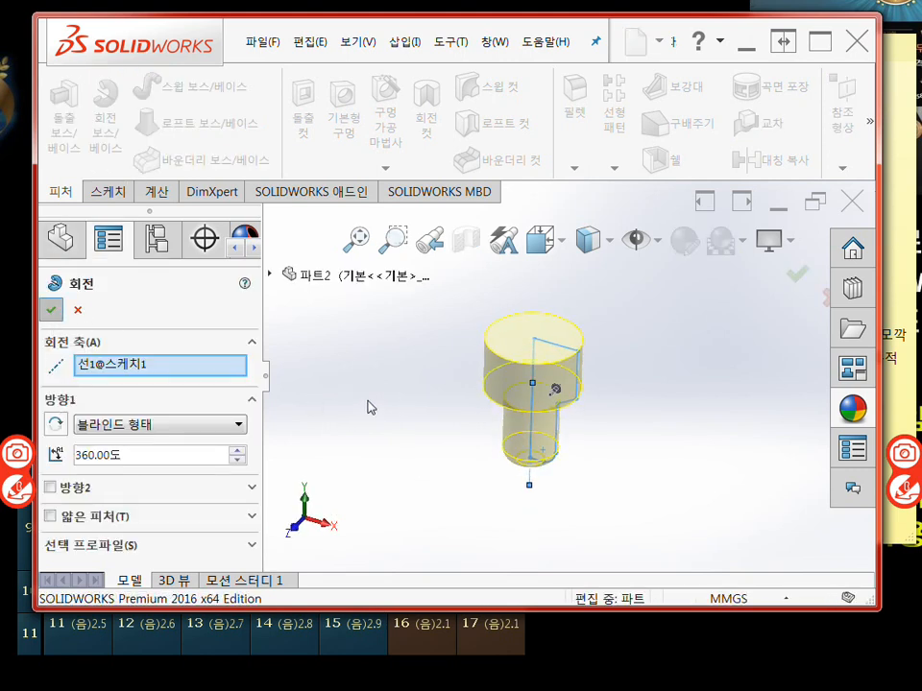
{"action": "middle_click_drag", "start_coordinate": [394, 365], "coordinate": [410, 445]}
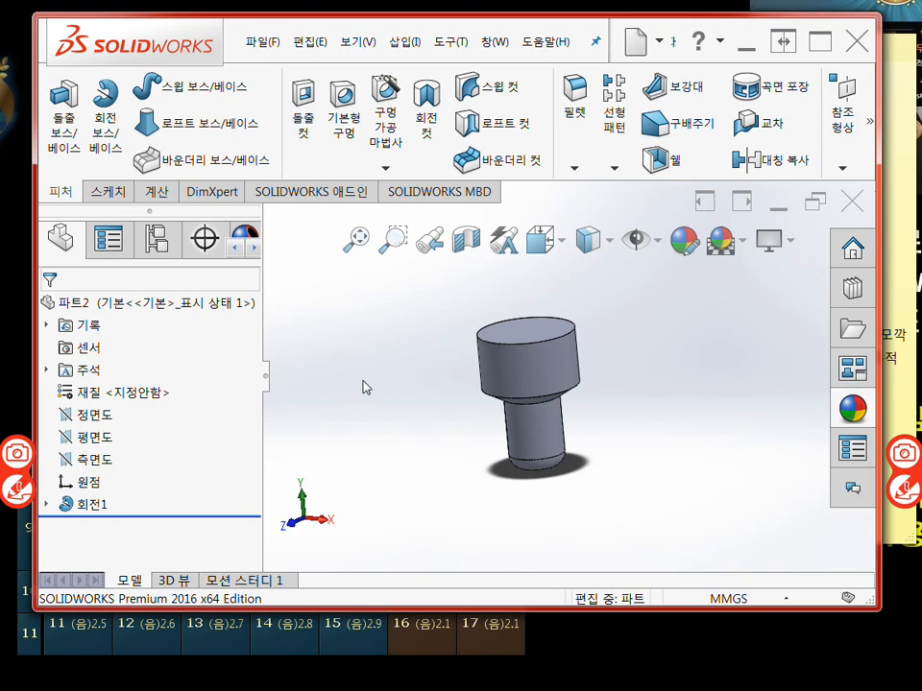
{"action": "middle_click_drag", "start_coordinate": [365, 387], "coordinate": [409, 438]}
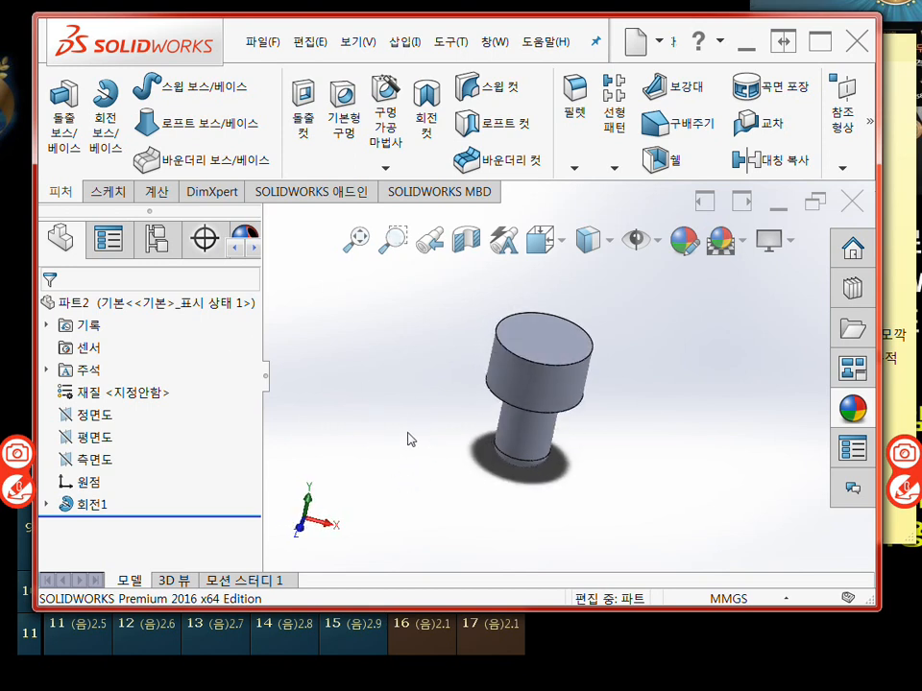
{"action": "left_click", "coordinate": [100, 419]}
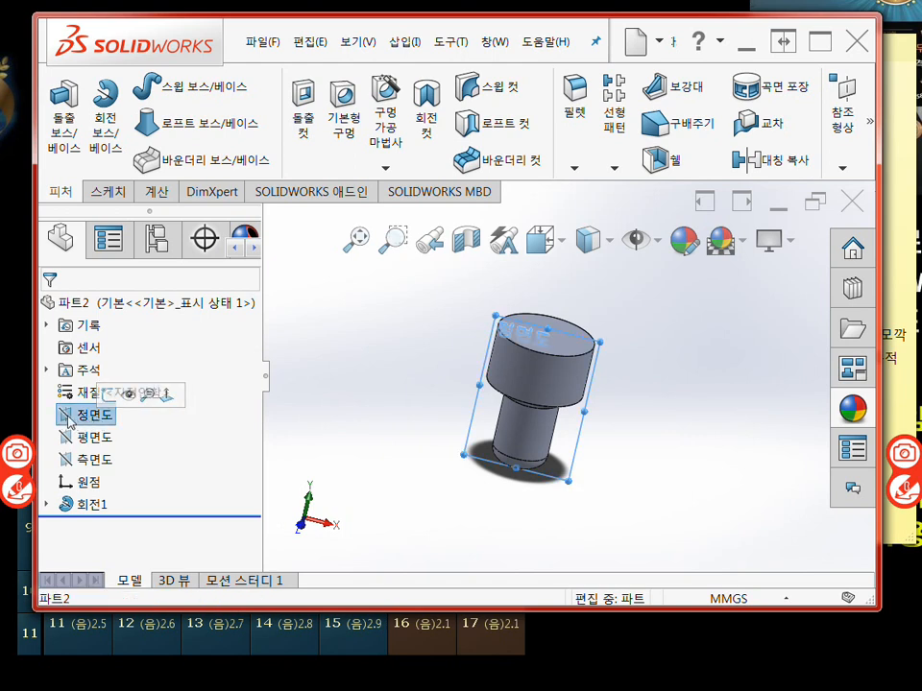
{"action": "key", "text": "ctrl+8"}
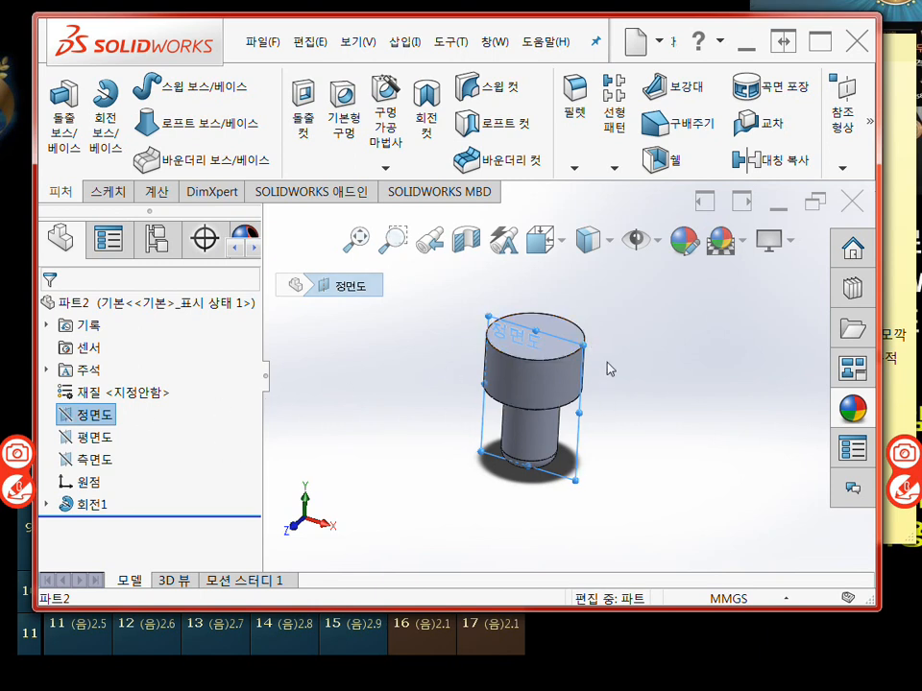
{"action": "mouse_move", "coordinate": [575, 439]}
{"action": "left_mouse_down", "text": "ctrl"}
{"action": "mouse_move", "coordinate": [589, 428]}
{"action": "mouse_move", "coordinate": [568, 437]}
{"action": "mouse_move", "coordinate": [576, 419]}
{"action": "left_mouse_up", "text": "ctrl"}
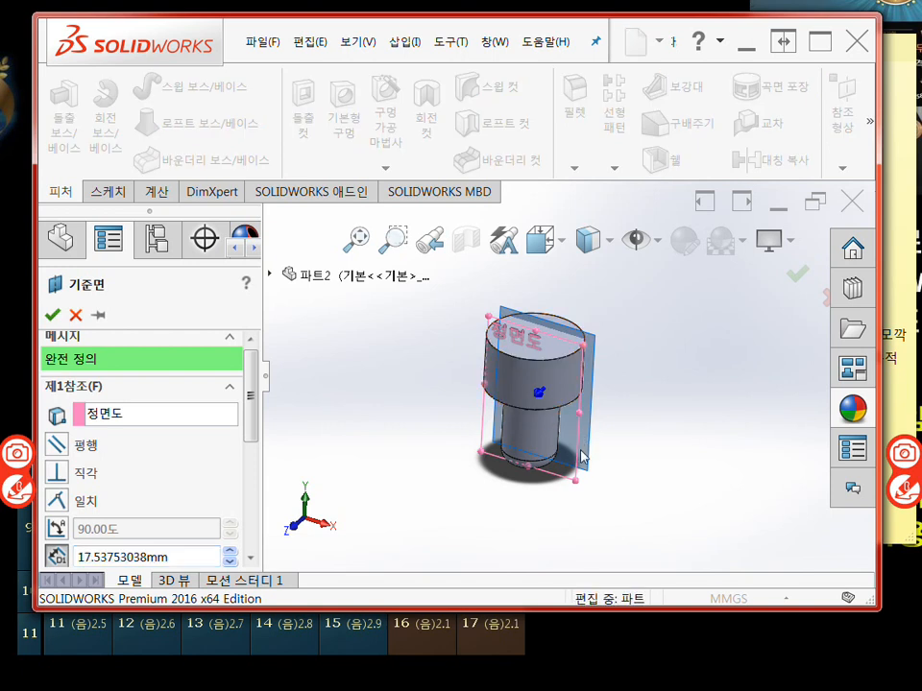
{"action": "key", "text": "Escape"}
Step: Start a reference plane parallel to the front plane and flip its offset so it lies behind it
{"action": "left_click", "coordinate": [69, 420]}
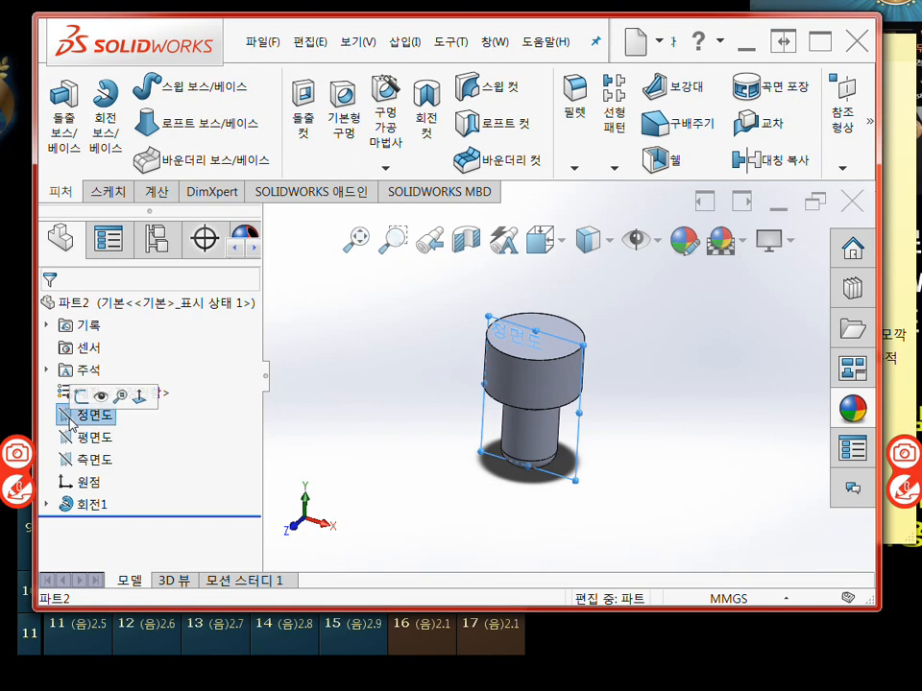
{"action": "left_click", "coordinate": [579, 449]}
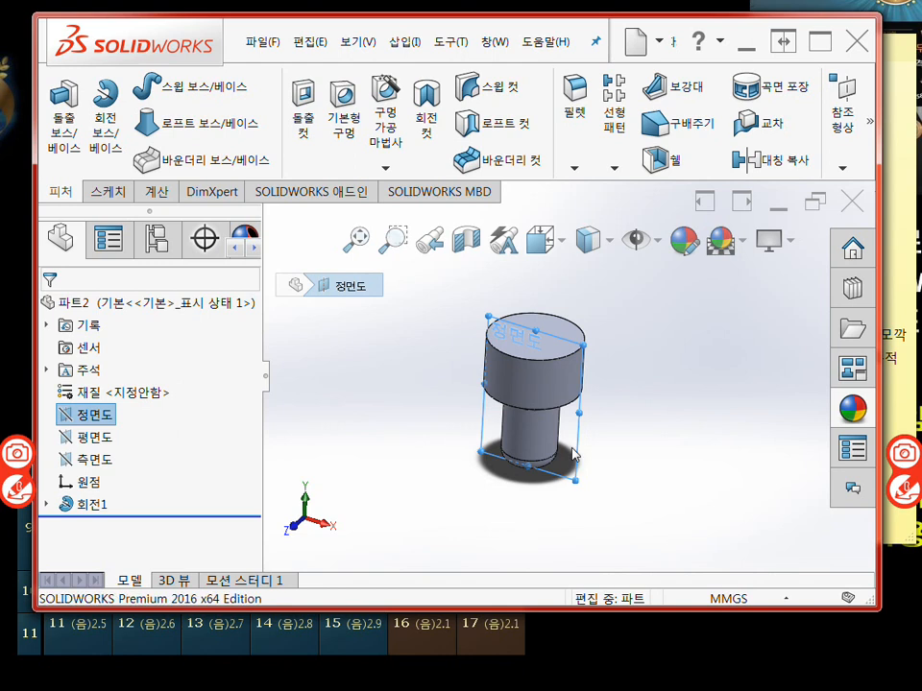
{"action": "mouse_move", "coordinate": [574, 454]}
{"action": "left_mouse_down", "text": "ctrl"}
{"action": "mouse_move", "coordinate": [547, 450]}
{"action": "mouse_move", "coordinate": [558, 451]}
{"action": "left_mouse_up", "text": "ctrl"}
{"action": "left_click_drag", "start_coordinate": [560, 453], "coordinate": [557, 461]}
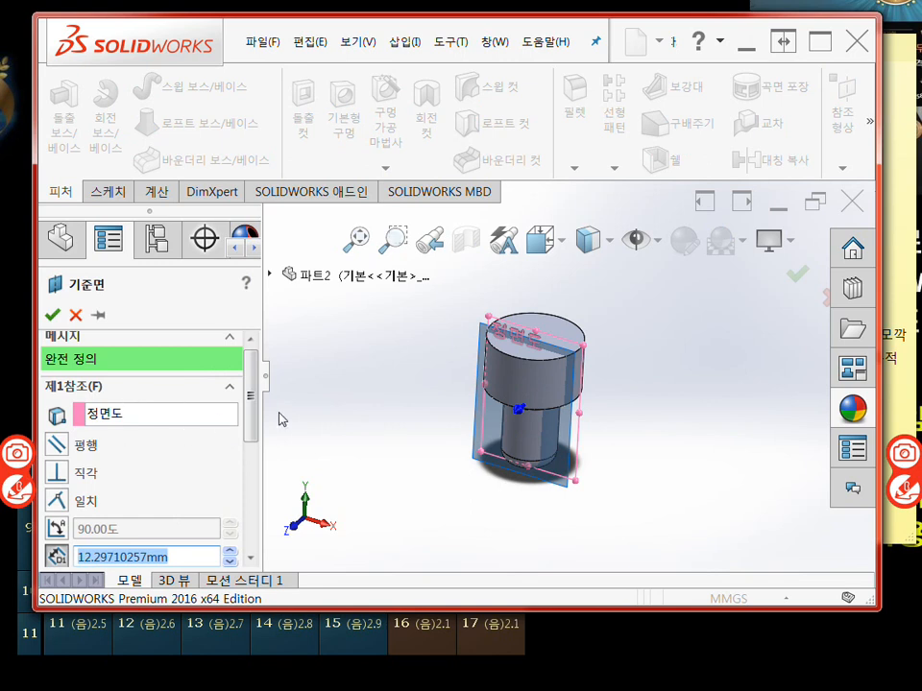
{"action": "left_click_drag", "start_coordinate": [250, 410], "coordinate": [250, 489]}
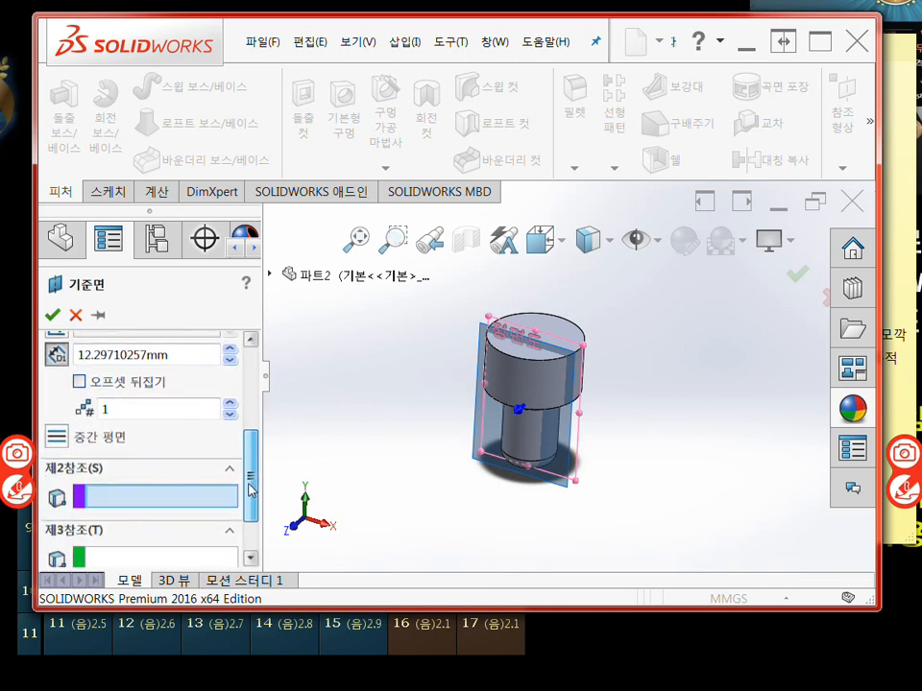
{"action": "left_click", "coordinate": [79, 381]}
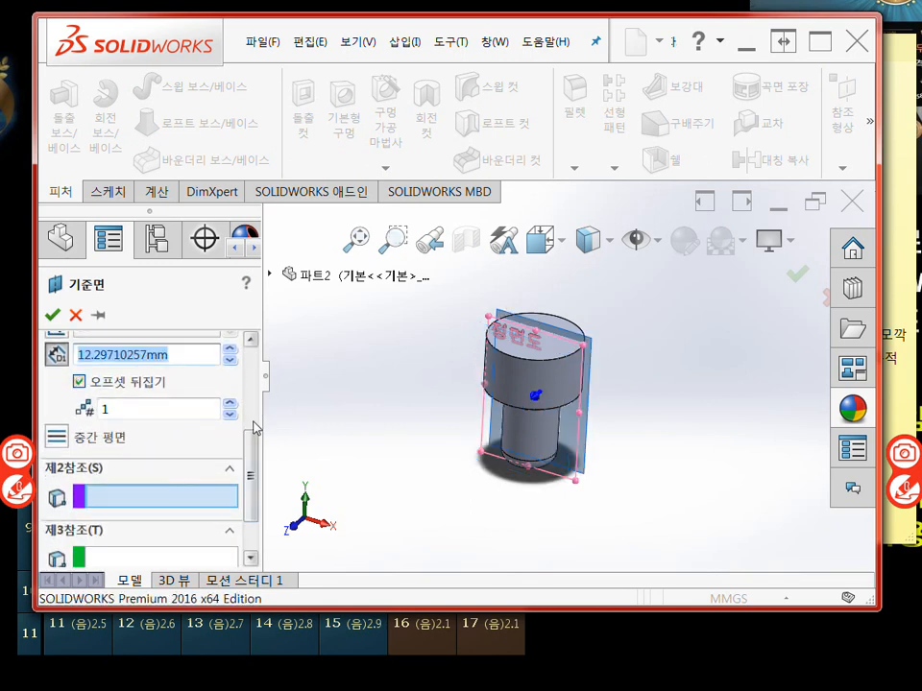
{"action": "left_click_drag", "start_coordinate": [252, 446], "coordinate": [254, 401]}
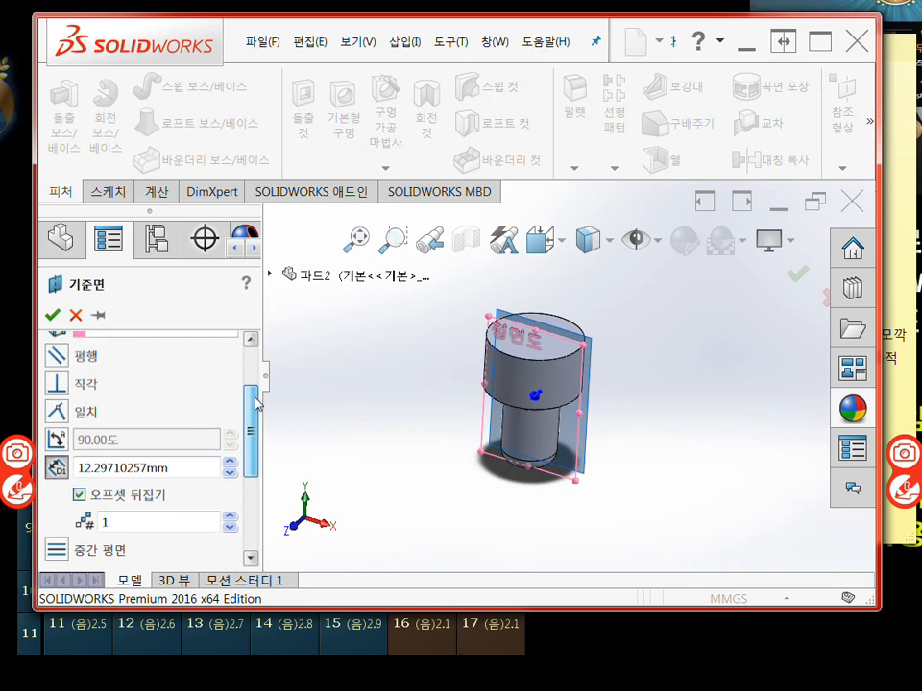
Step: Set the new reference plane's offset distance to 18 mm and accept it
{"action": "left_click", "coordinate": [192, 469]}
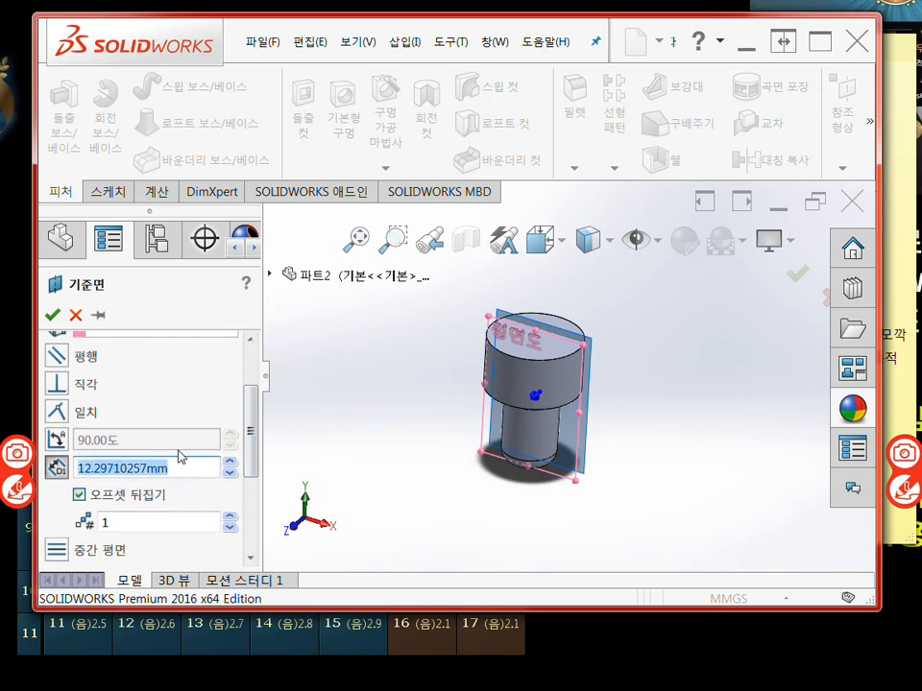
{"action": "type", "text": "18"}
{"action": "key", "text": "Return"}
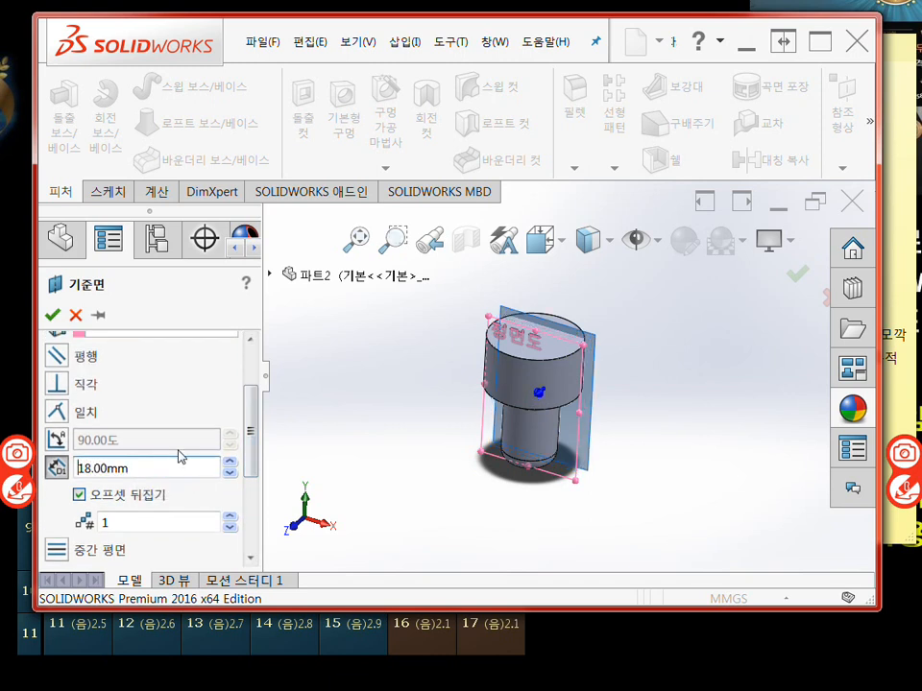
{"action": "middle_click_drag", "start_coordinate": [661, 424], "coordinate": [625, 415]}
{"action": "scroll", "coordinate": [625, 414], "scroll_direction": "down", "scroll_amount": 2}
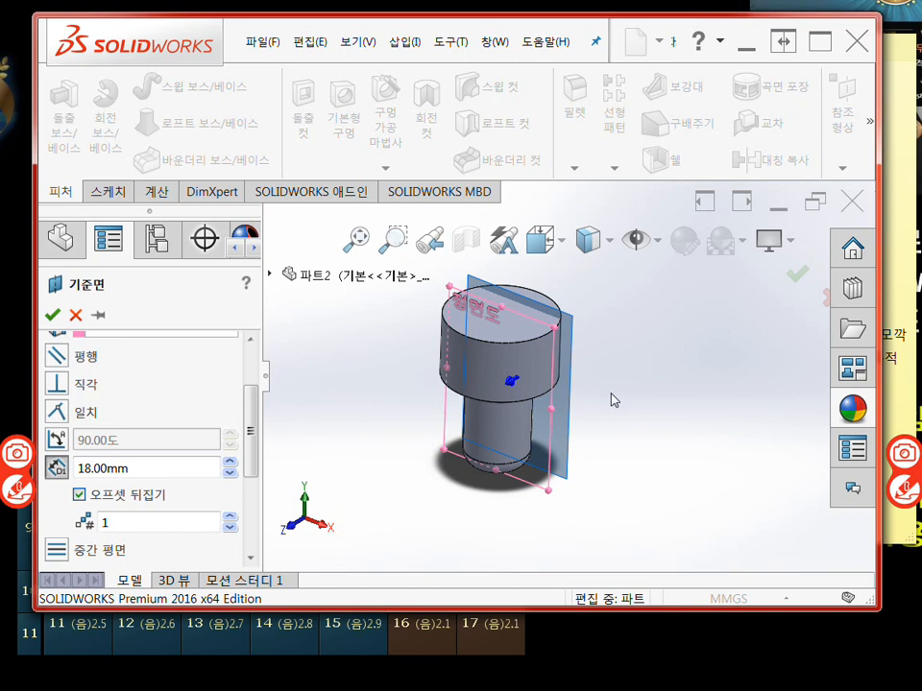
{"action": "mouse_move", "coordinate": [611, 418]}
{"action": "middle_mouse_down"}
{"action": "mouse_move", "coordinate": [628, 427]}
{"action": "mouse_move", "coordinate": [572, 485]}
{"action": "mouse_move", "coordinate": [623, 380]}
{"action": "mouse_move", "coordinate": [589, 438]}
{"action": "mouse_move", "coordinate": [628, 383]}
{"action": "mouse_move", "coordinate": [590, 401]}
{"action": "mouse_move", "coordinate": [599, 413]}
{"action": "middle_mouse_up"}
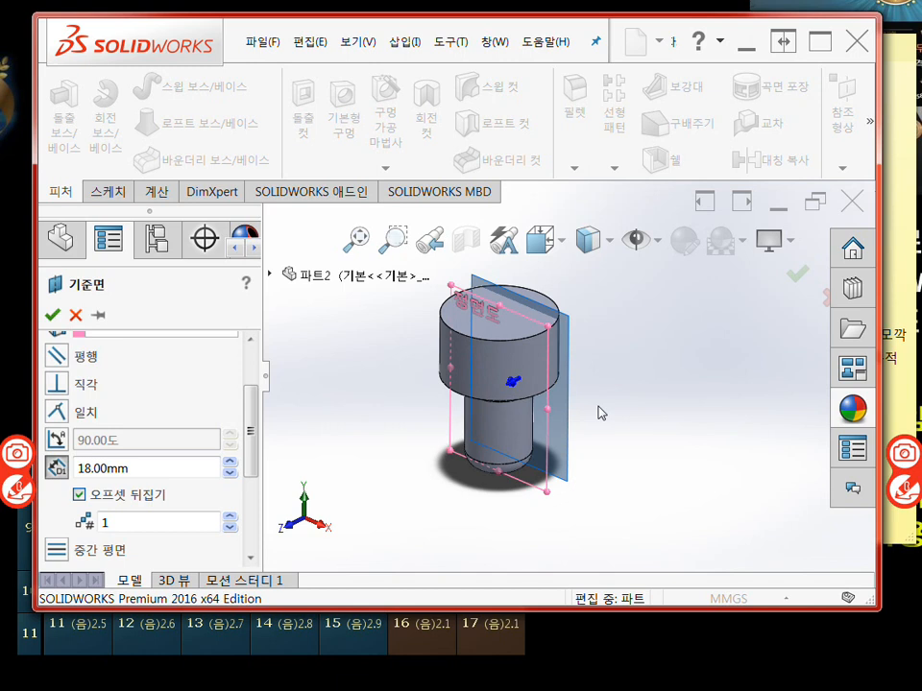
{"action": "left_click", "coordinate": [56, 318]}
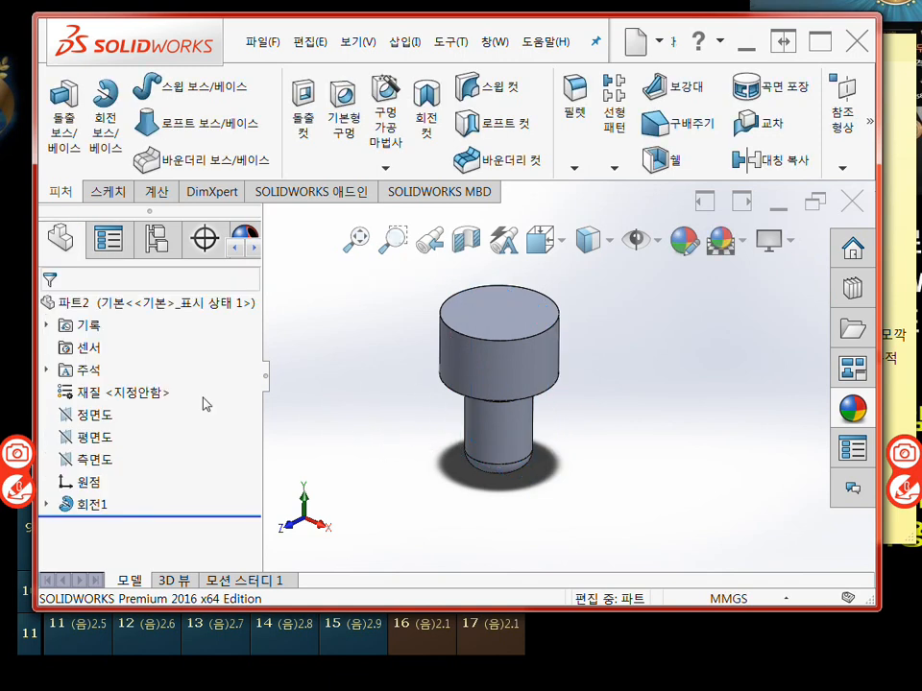
{"action": "left_click", "coordinate": [94, 415]}
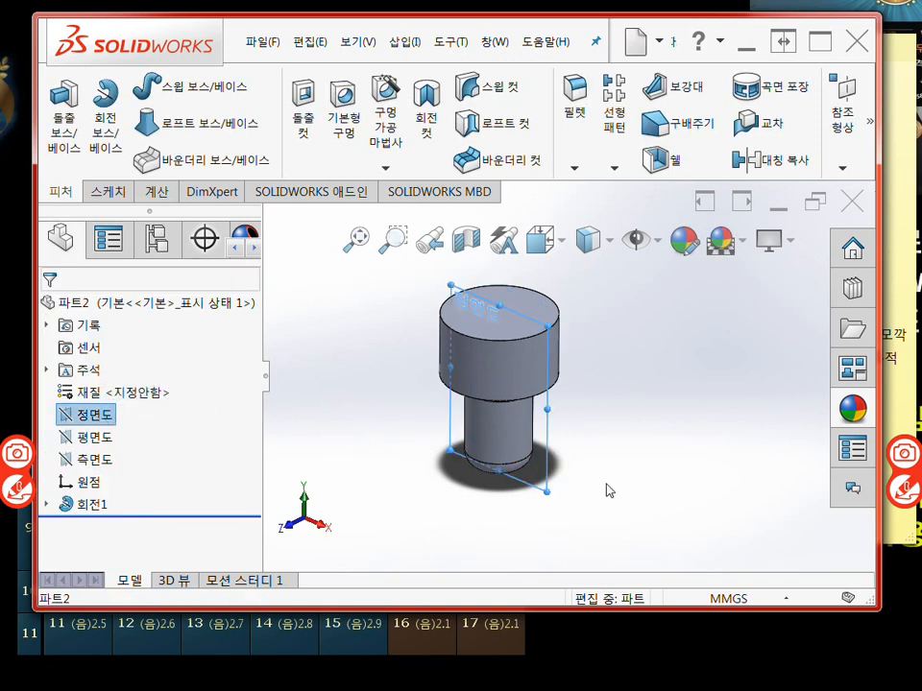
{"action": "mouse_move", "coordinate": [548, 442]}
{"action": "middle_mouse_down"}
{"action": "mouse_move", "coordinate": [606, 415]}
{"action": "mouse_move", "coordinate": [549, 444]}
{"action": "mouse_move", "coordinate": [541, 437]}
{"action": "middle_mouse_up"}
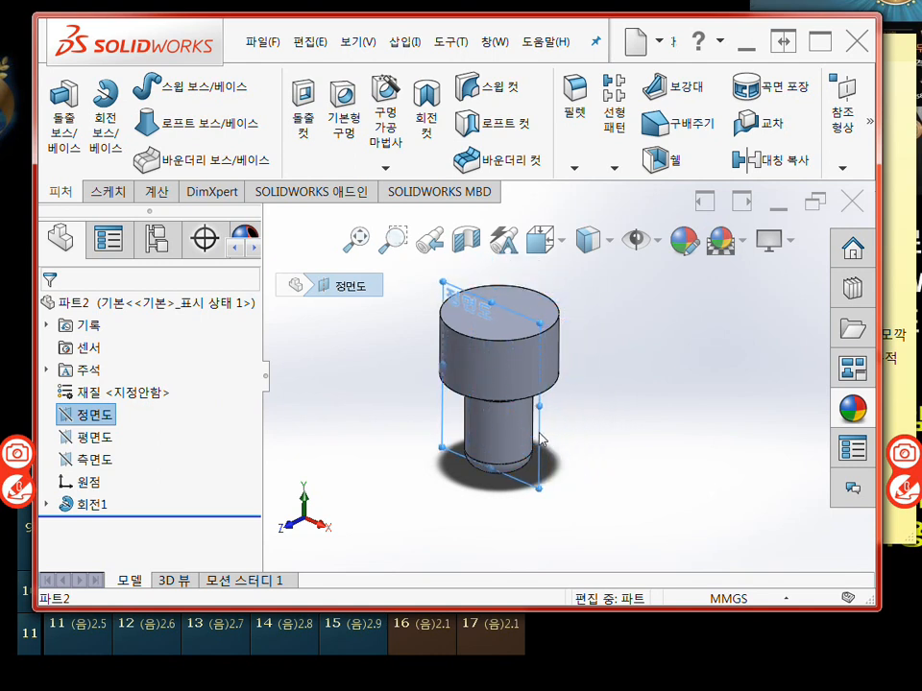
{"action": "left_click", "coordinate": [308, 432]}
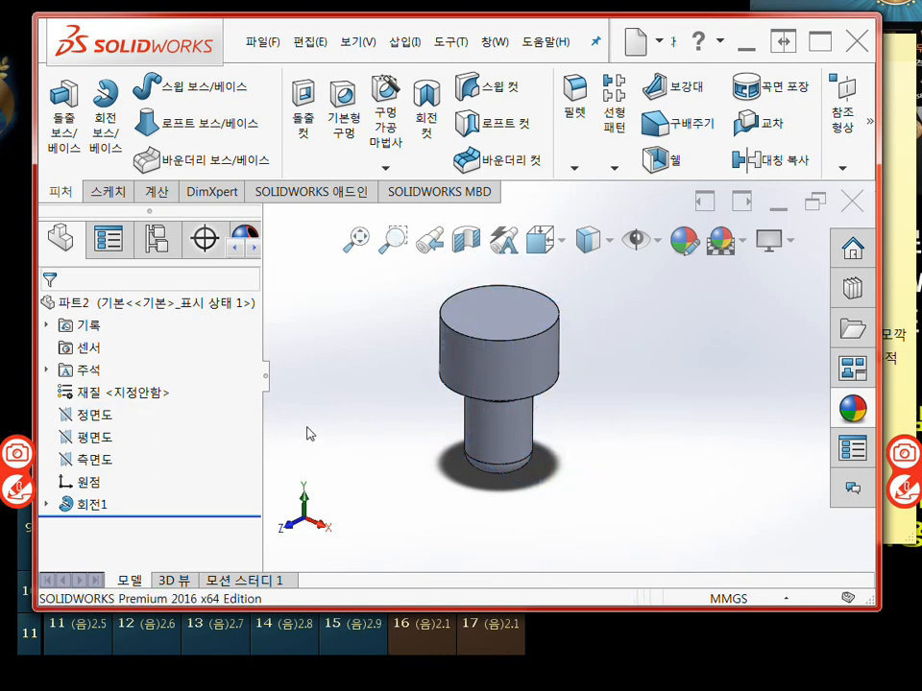
{"action": "left_click", "coordinate": [92, 414]}
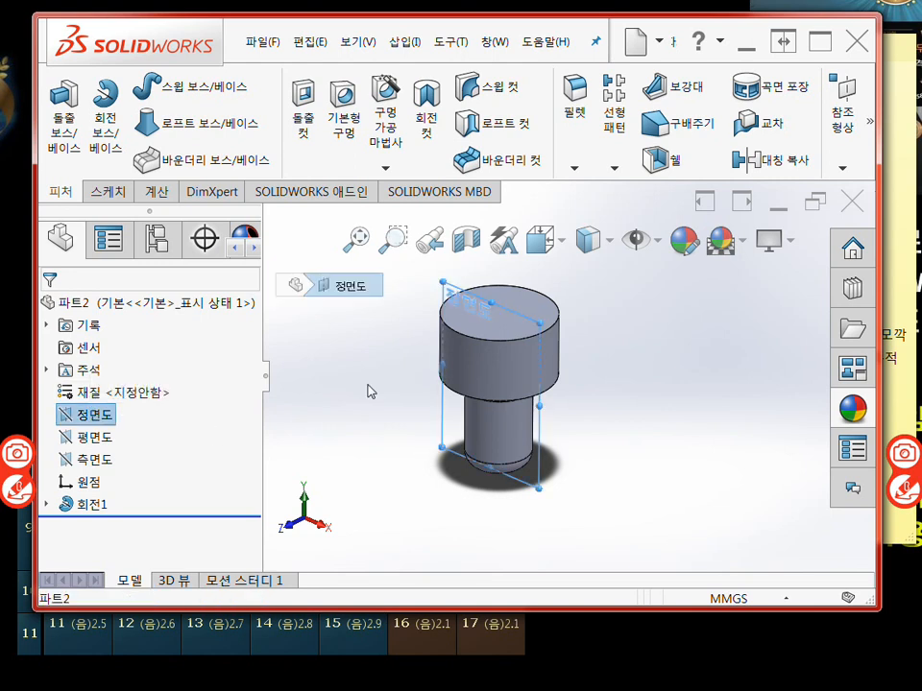
{"action": "middle_click_drag", "start_coordinate": [371, 391], "coordinate": [535, 442]}
{"action": "left_click_drag", "start_coordinate": [538, 442], "coordinate": [539, 434], "text": "ctrl"}
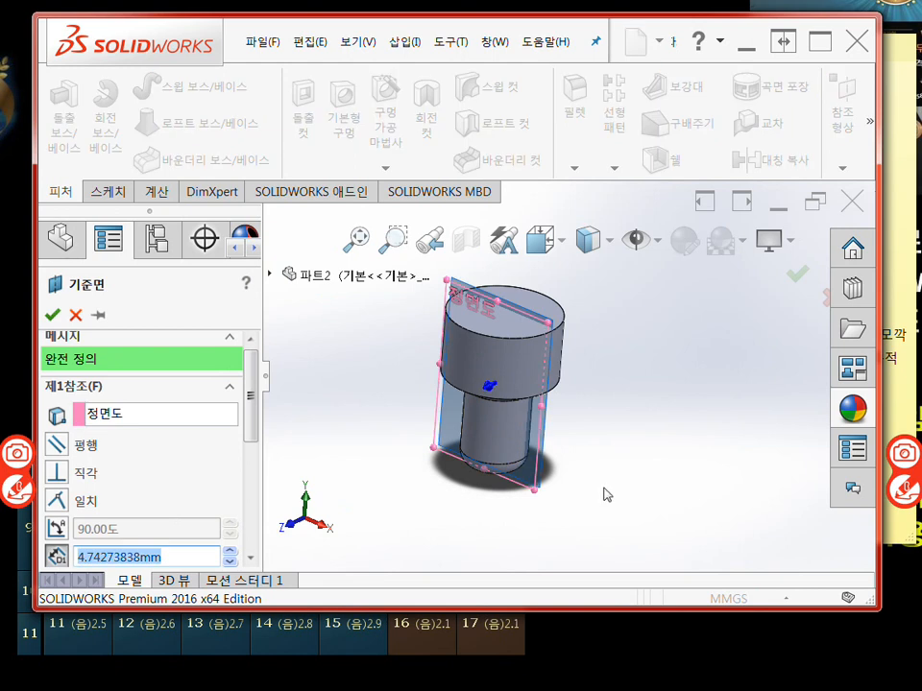
{"action": "key", "text": "Escape"}
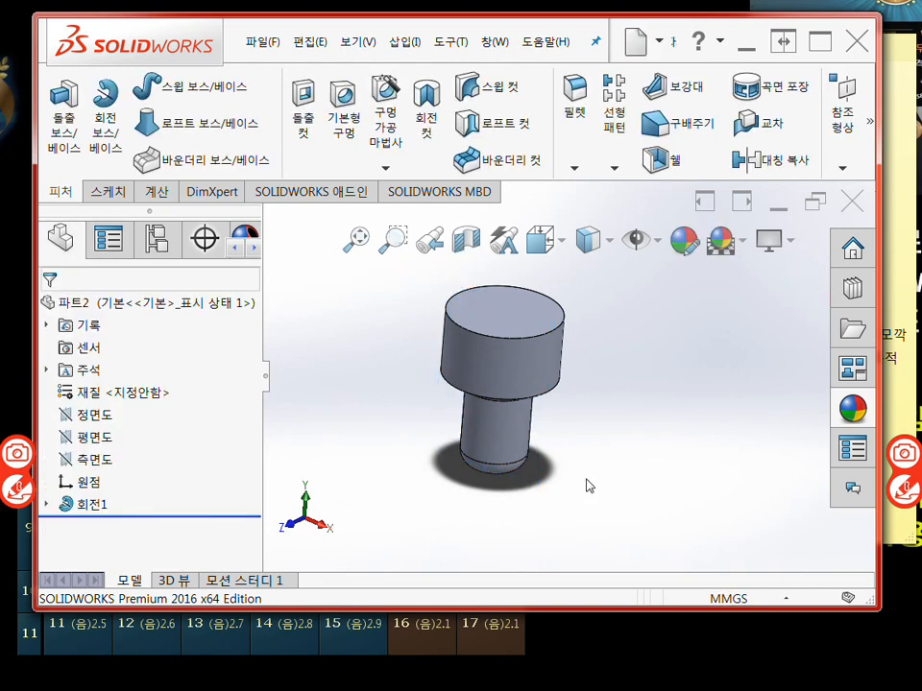
Step: Create a reference plane offset 18 mm behind the front plane
{"action": "left_click", "coordinate": [96, 414]}
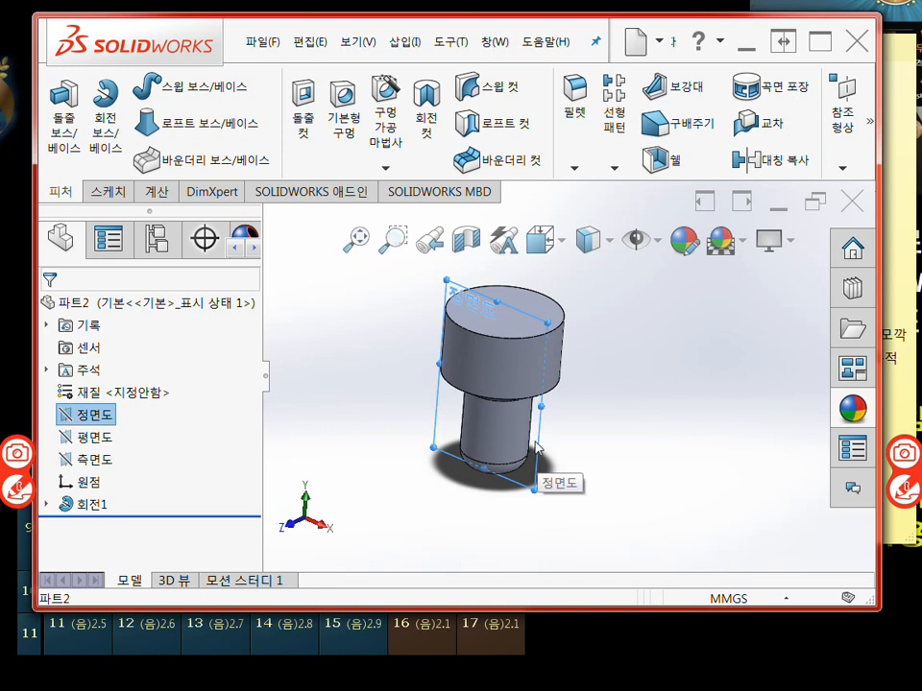
{"action": "left_click_drag", "start_coordinate": [536, 448], "coordinate": [543, 443], "text": "ctrl"}
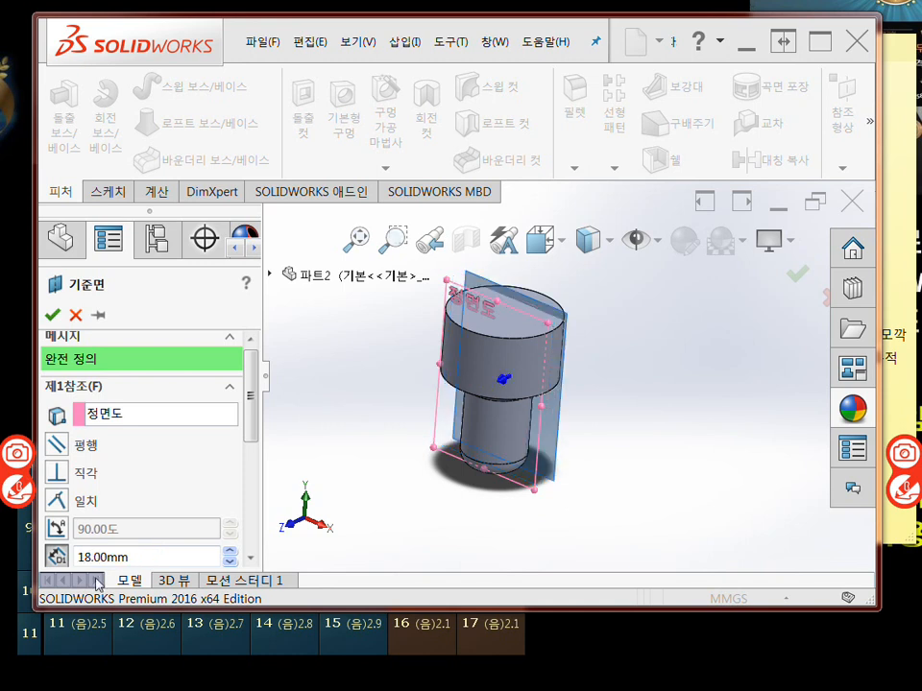
{"action": "left_click", "coordinate": [52, 315]}
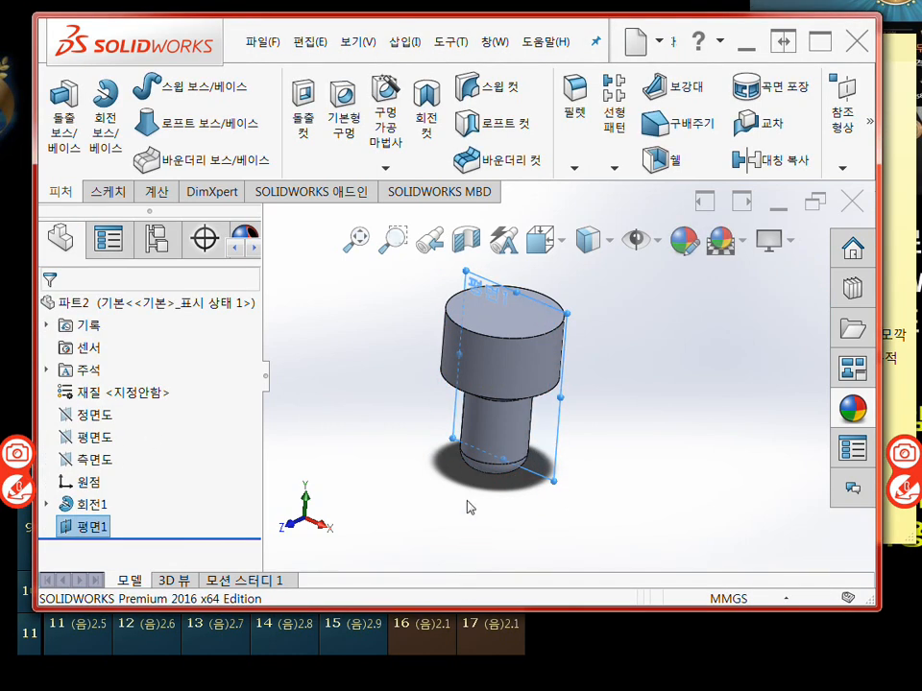
Step: Open a new sketch on the reference plane offset 18 mm behind the front plane
{"action": "middle_click_drag", "start_coordinate": [413, 506], "coordinate": [428, 581]}
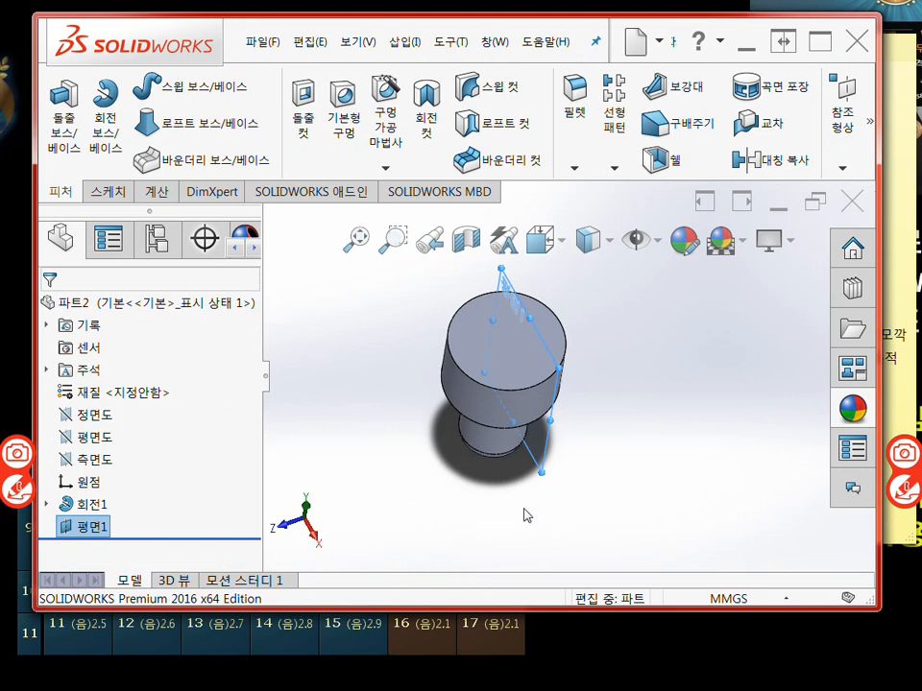
{"action": "middle_click_drag", "start_coordinate": [524, 516], "coordinate": [259, 485]}
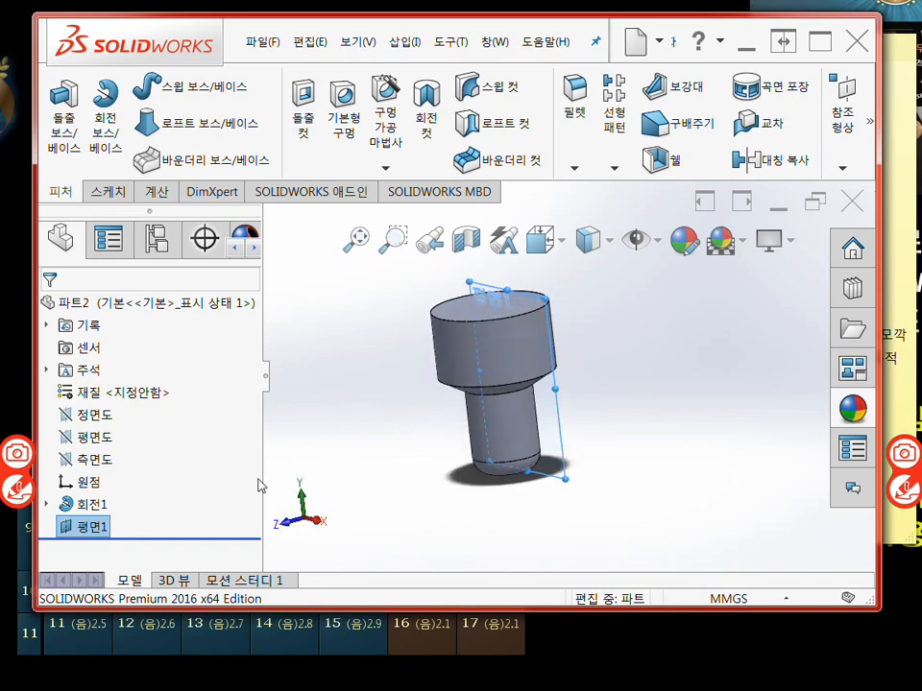
{"action": "left_click", "coordinate": [69, 530]}
{"action": "left_click", "coordinate": [87, 499]}
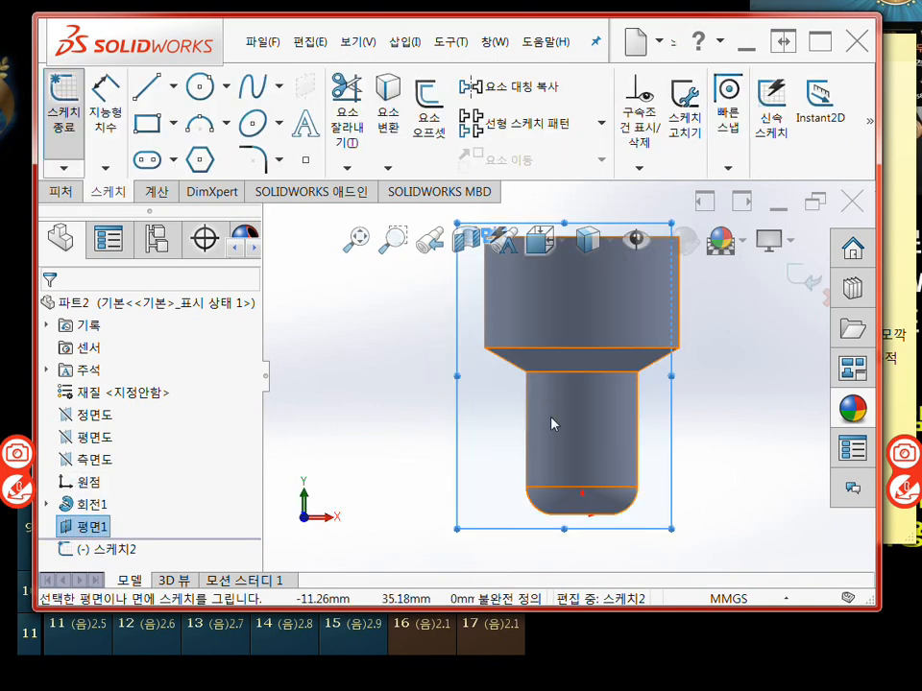
{"action": "mouse_move", "coordinate": [425, 351]}
{"action": "middle_mouse_down", "text": "ctrl"}
{"action": "mouse_move", "coordinate": [340, 387]}
{"action": "mouse_move", "coordinate": [292, 428]}
{"action": "mouse_move", "coordinate": [325, 435]}
{"action": "middle_mouse_up", "text": "ctrl"}
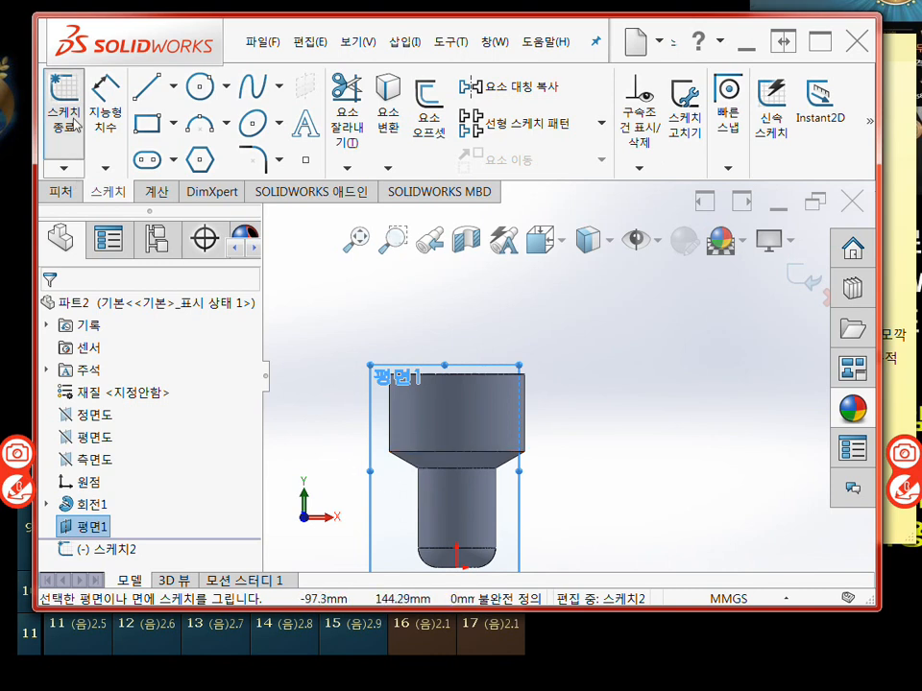
Step: Draw a vertical line about 95 mm long upward from the head's top edge, left of the part's axis
{"action": "left_click", "coordinate": [147, 87]}
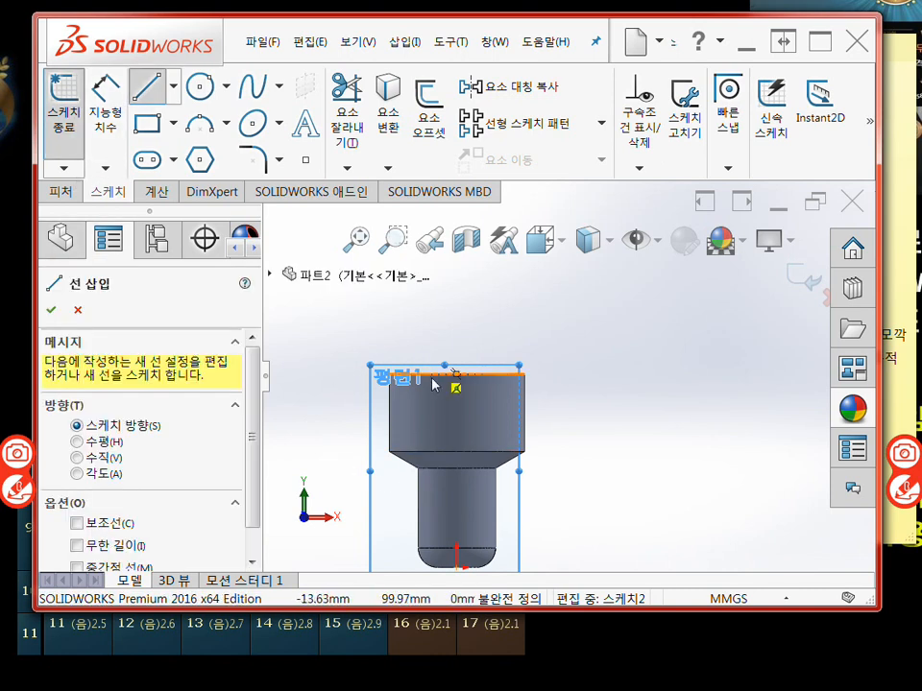
{"action": "middle_click_drag", "start_coordinate": [404, 378], "coordinate": [552, 366], "text": "ctrl"}
{"action": "scroll", "coordinate": [555, 361], "scroll_direction": "down", "scroll_amount": 5}
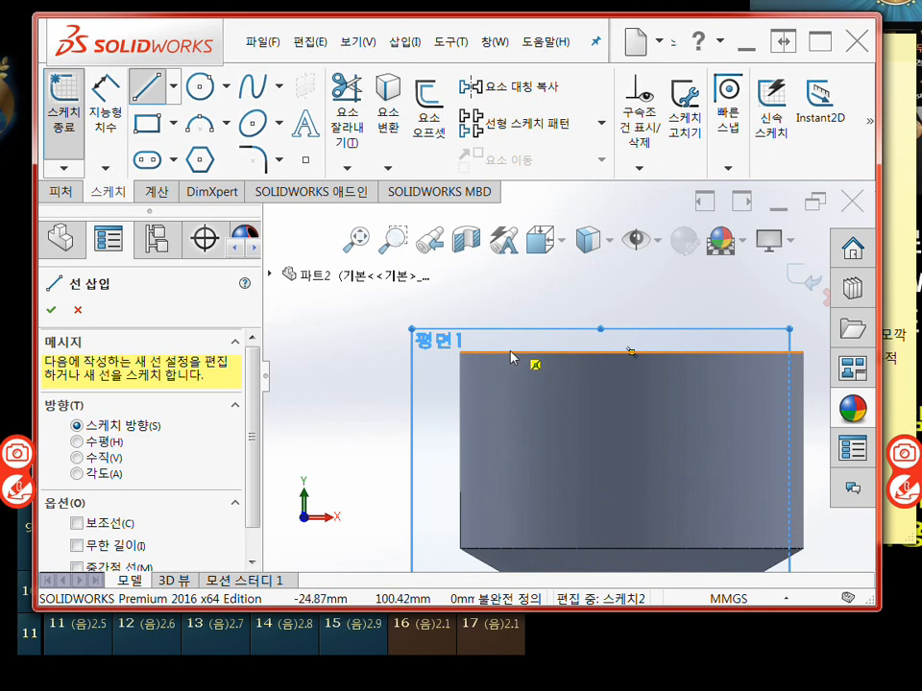
{"action": "scroll", "coordinate": [512, 357], "scroll_direction": "up", "scroll_amount": 3}
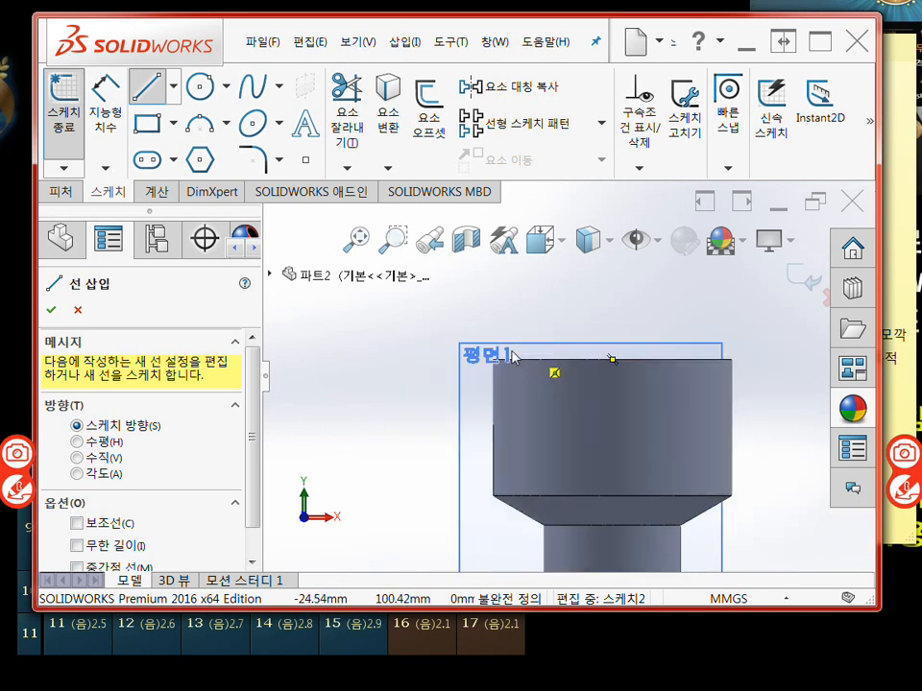
{"action": "left_click", "coordinate": [529, 358]}
{"action": "middle_click_drag", "start_coordinate": [538, 301], "coordinate": [503, 420], "text": "ctrl"}
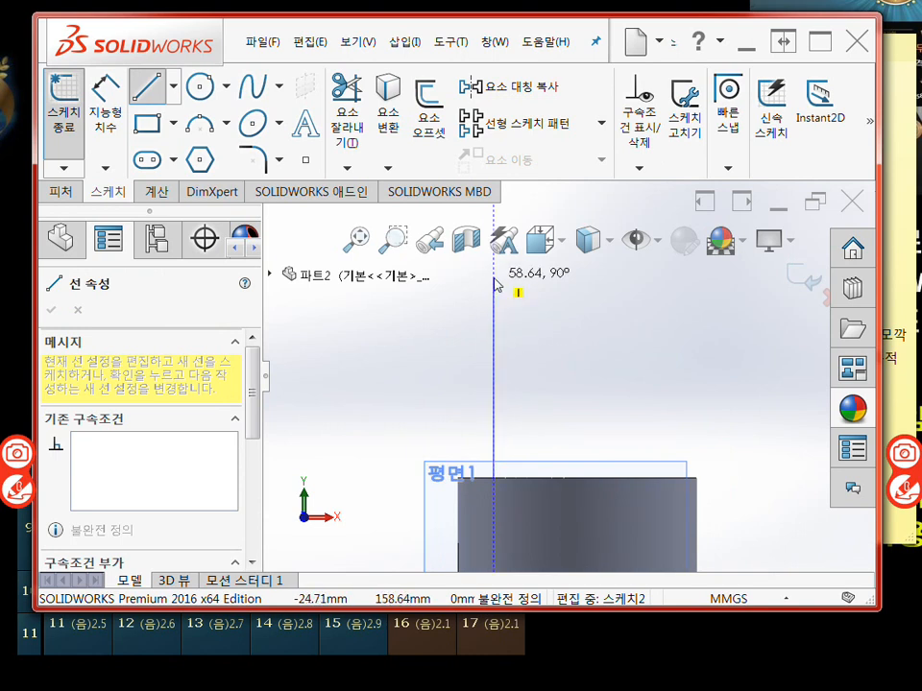
{"action": "scroll", "coordinate": [493, 281], "scroll_direction": "up", "scroll_amount": 3}
{"action": "middle_click_drag", "start_coordinate": [532, 278], "coordinate": [515, 302], "text": "ctrl"}
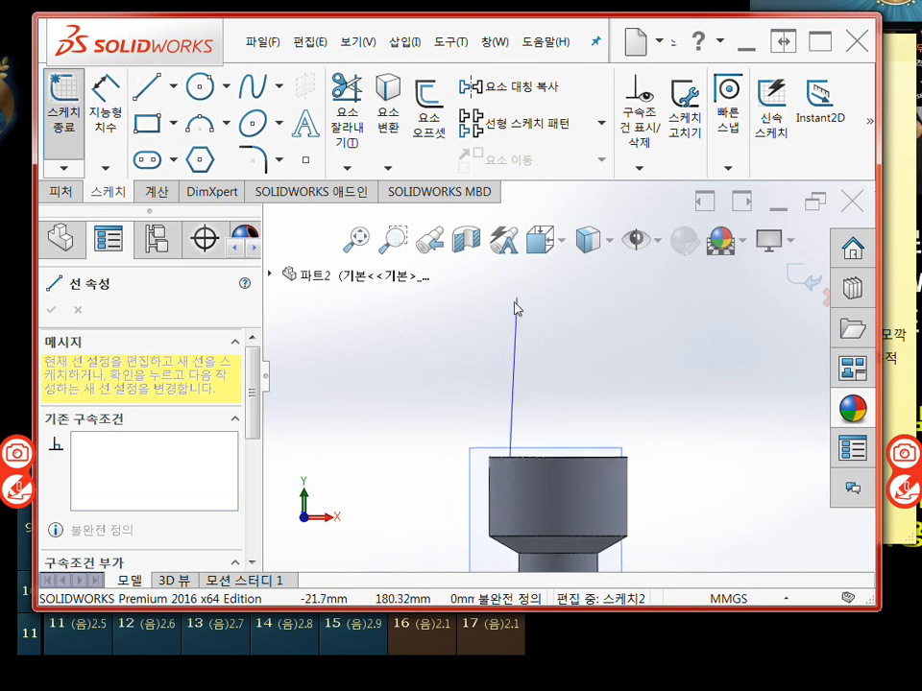
{"action": "left_click", "coordinate": [503, 277]}
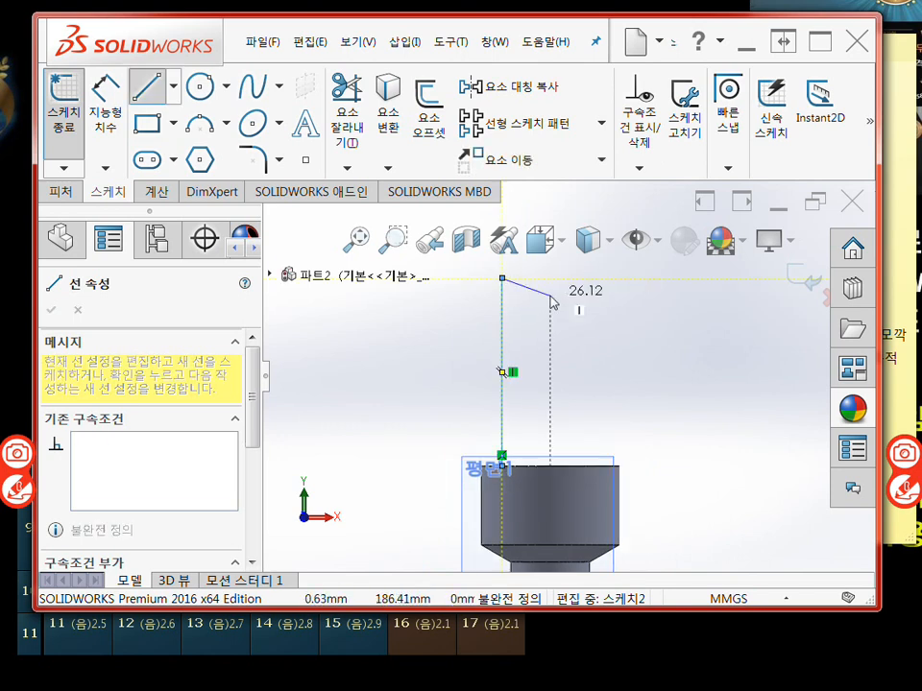
Step: Try to continue the vertical line's upper end with a tangent arc, and undo it
{"action": "left_click", "coordinate": [502, 278]}
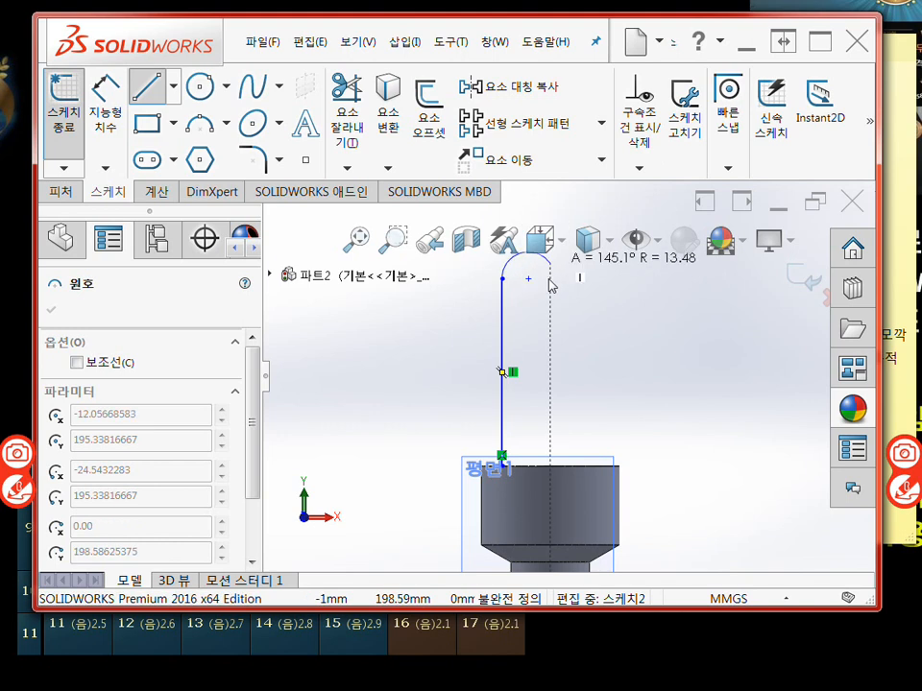
{"action": "left_click", "coordinate": [552, 286]}
{"action": "key", "text": "ctrl+z"}
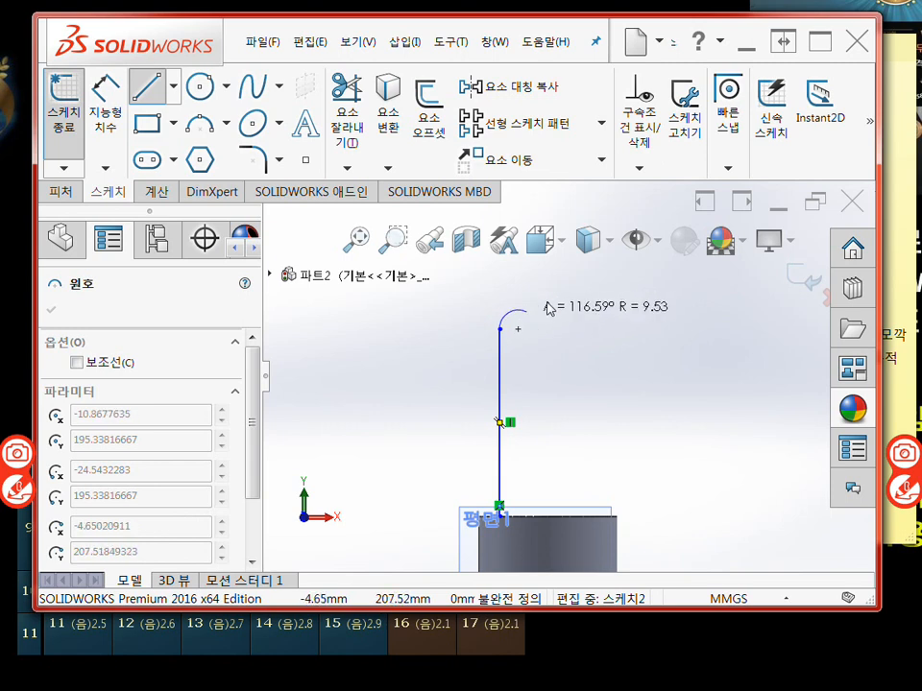
{"action": "key", "text": "Escape"}
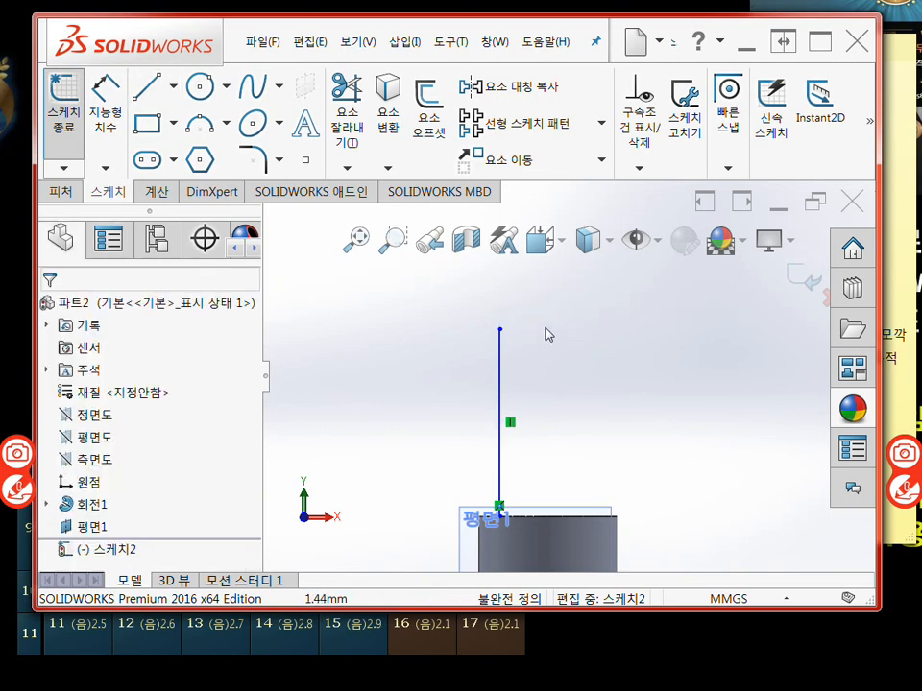
{"action": "left_click", "coordinate": [149, 90]}
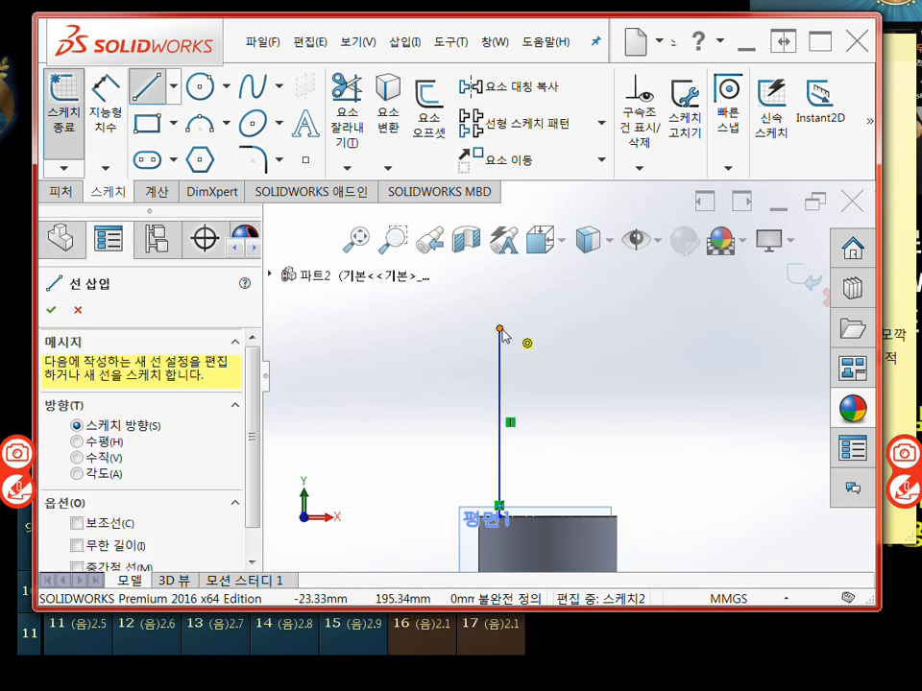
{"action": "left_click", "coordinate": [200, 123]}
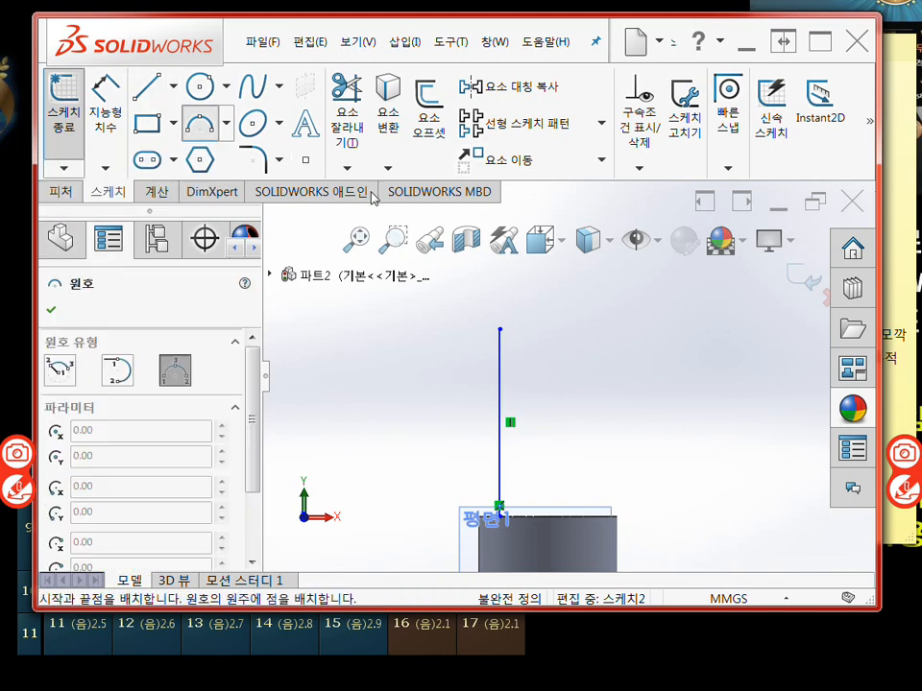
{"action": "left_click", "coordinate": [225, 123]}
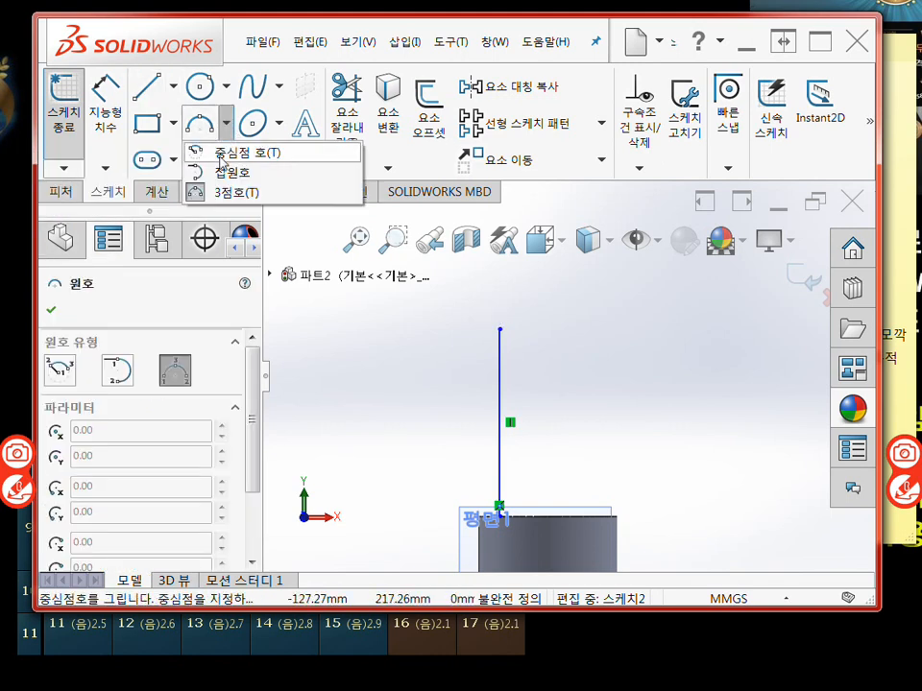
{"action": "left_click", "coordinate": [219, 155]}
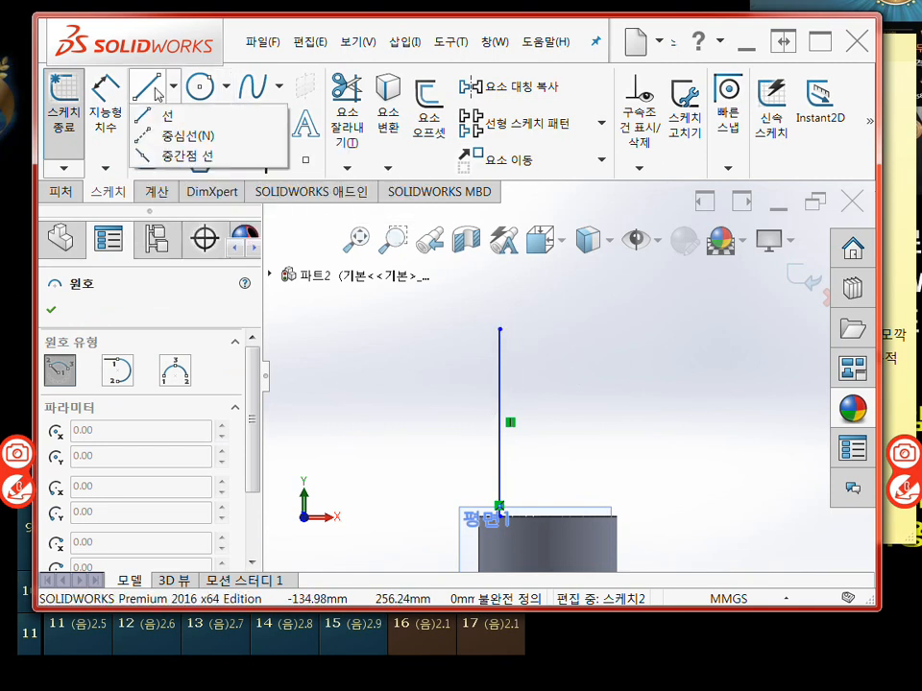
{"action": "mouse_move", "coordinate": [188, 96]}
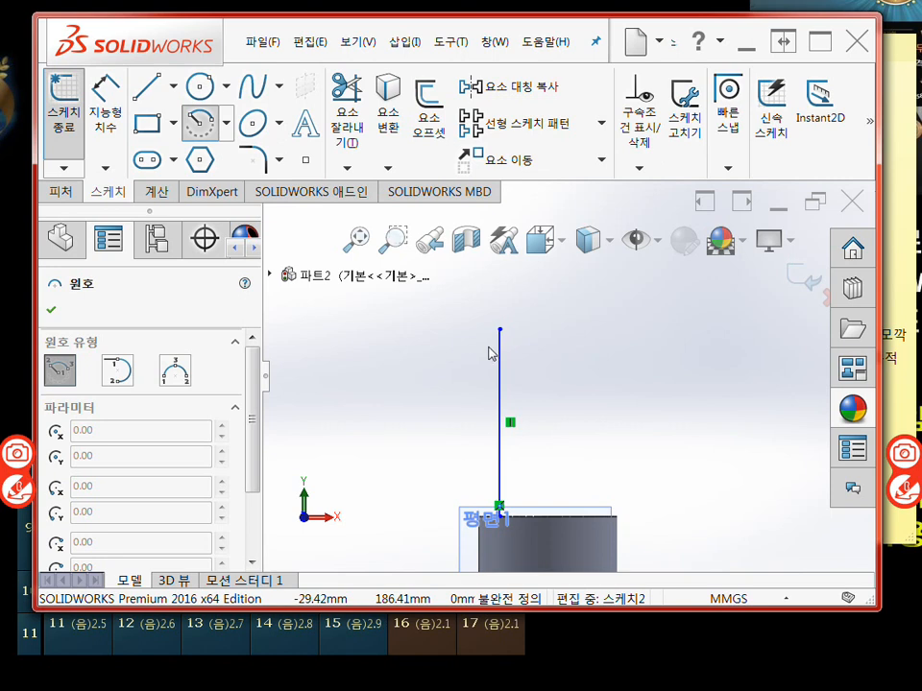
Step: Sketch a circle about 36 mm in diameter to the right of the vertical line, its centre level with the line's upper end
{"action": "left_click", "coordinate": [198, 88]}
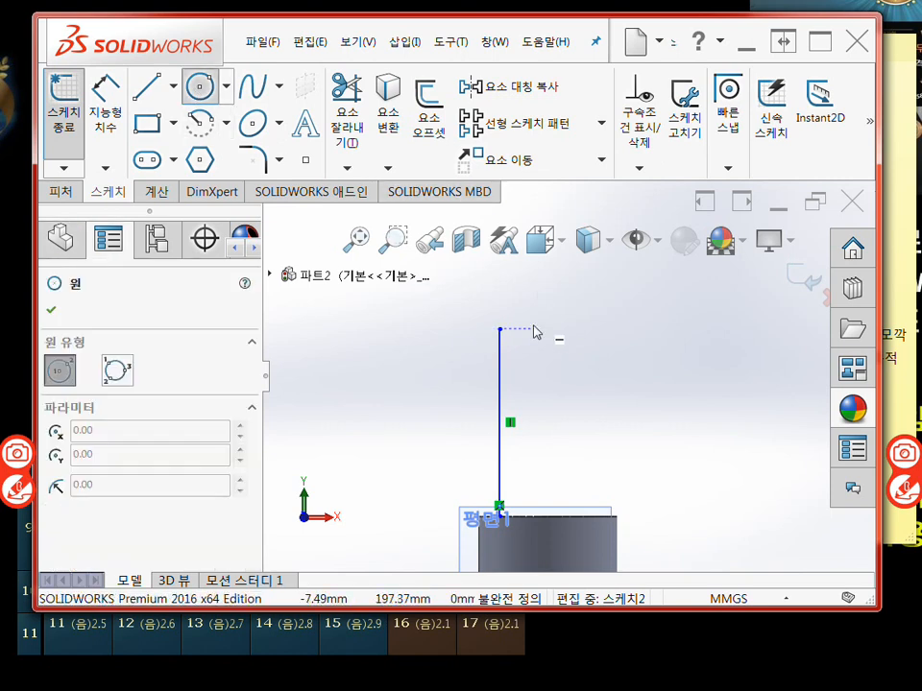
{"action": "left_click", "coordinate": [539, 331]}
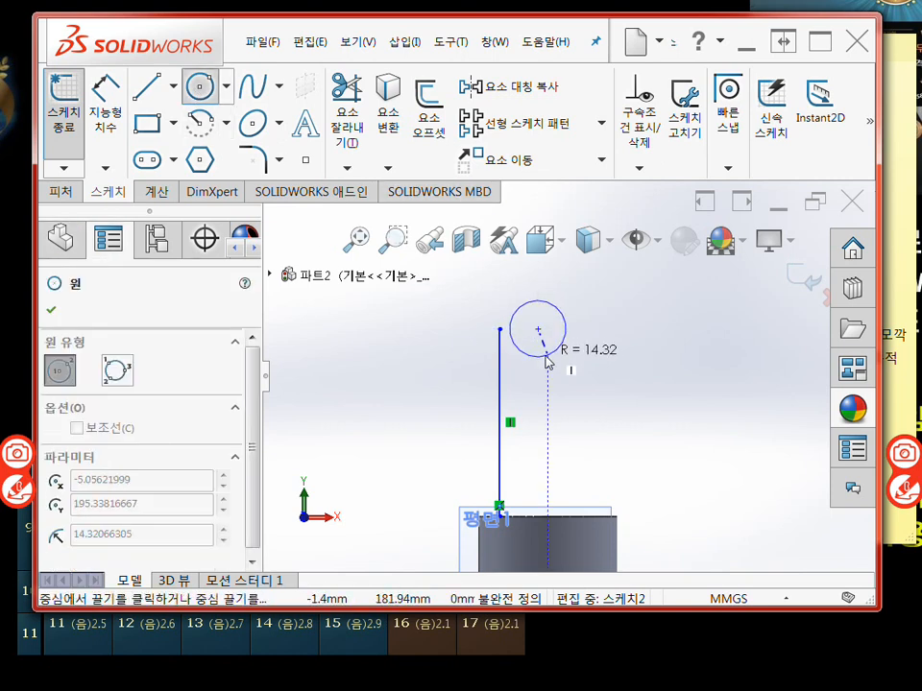
{"action": "left_click", "coordinate": [548, 369]}
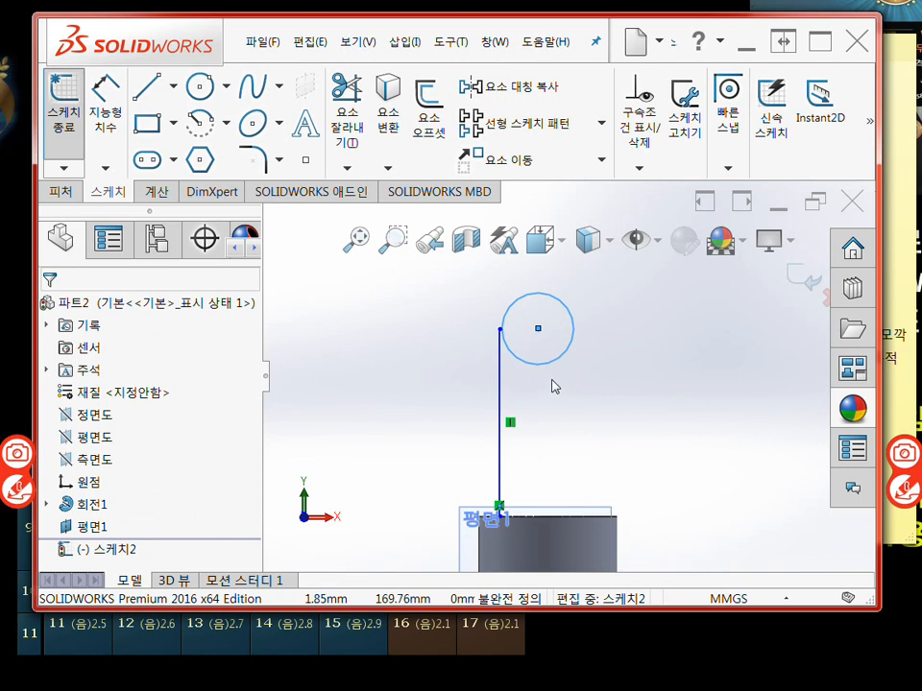
Step: Add a tangent relation between the circle and the vertical line
{"action": "scroll", "coordinate": [555, 384], "scroll_direction": "down", "scroll_amount": 2}
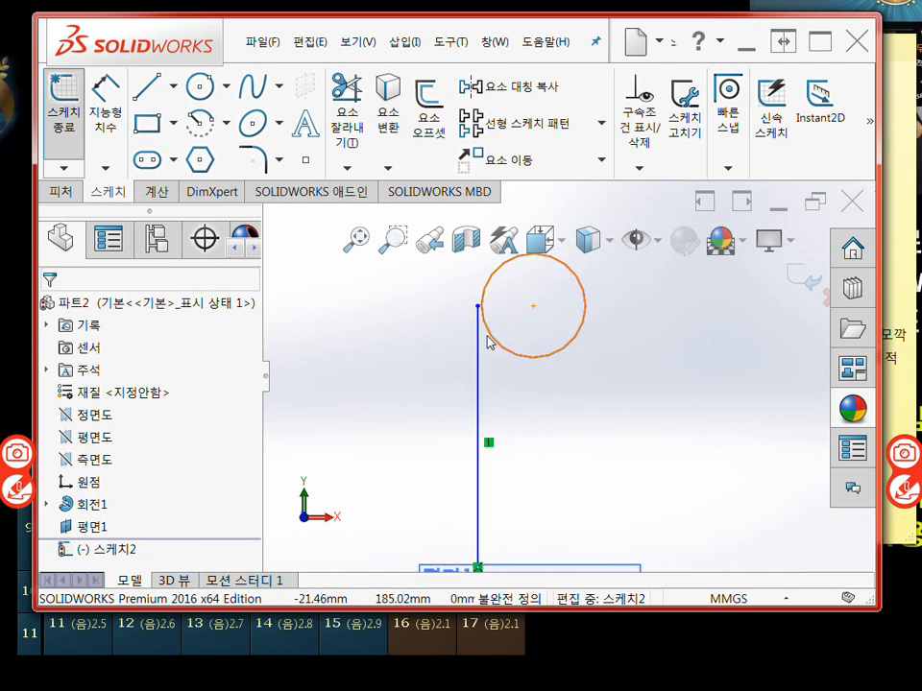
{"action": "left_click", "coordinate": [489, 339]}
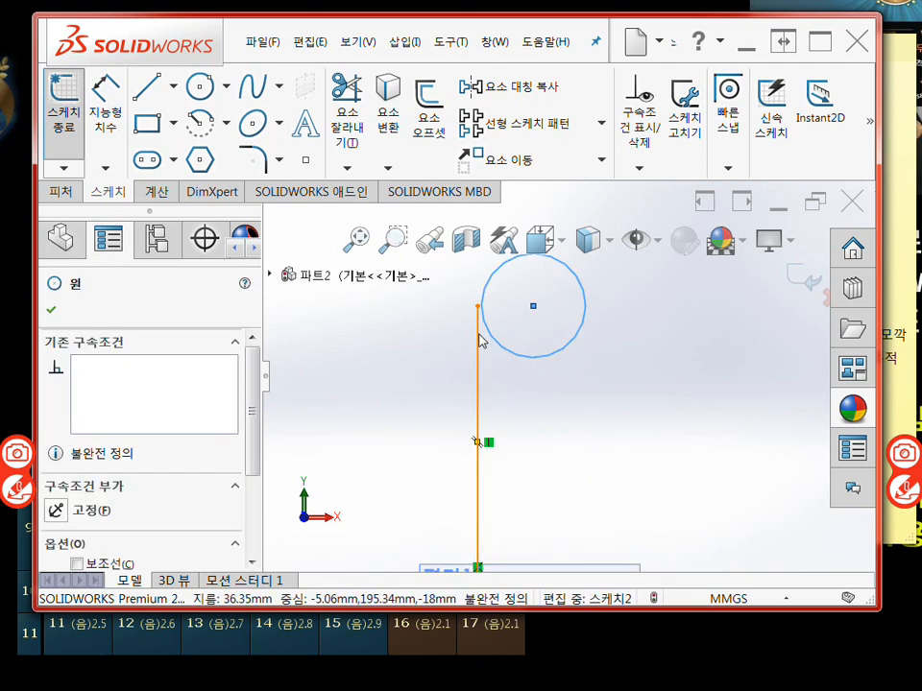
{"action": "left_click", "coordinate": [478, 332], "text": "ctrl"}
{"action": "left_click_drag", "start_coordinate": [250, 373], "coordinate": [249, 473]}
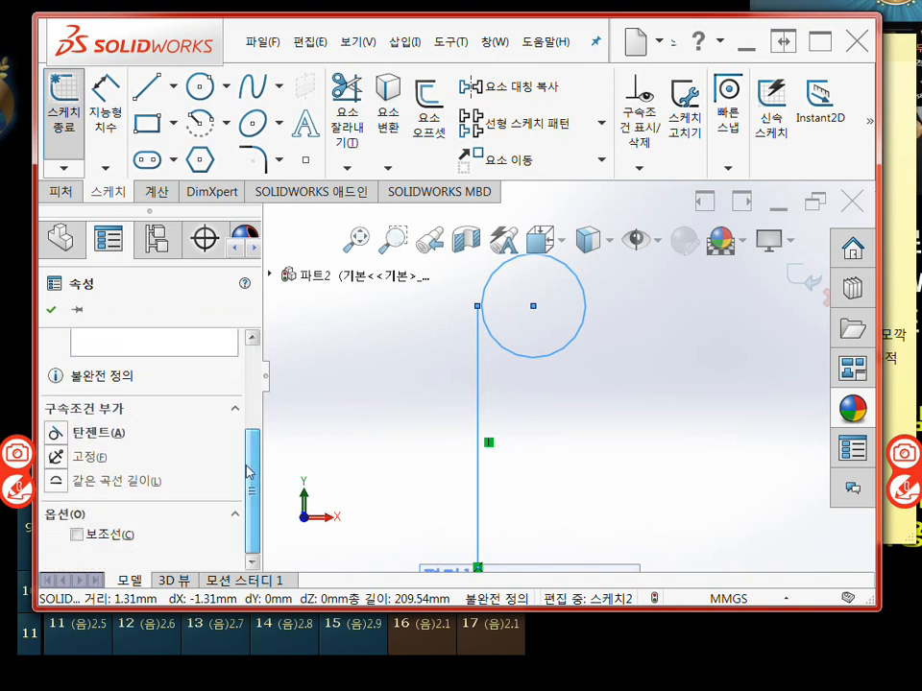
{"action": "left_click", "coordinate": [56, 435]}
{"action": "scroll", "coordinate": [406, 434], "scroll_direction": "up", "scroll_amount": 2}
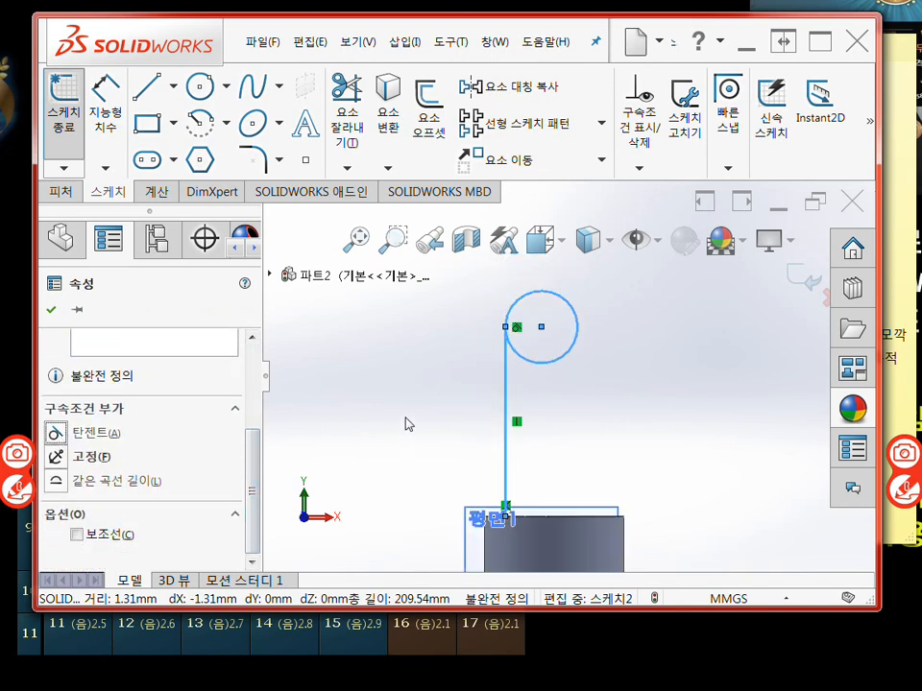
Step: Draw a second vertical line from the circle's right quadrant point down to the head's top edge, tangent to the circle
{"action": "middle_click_drag", "start_coordinate": [400, 417], "coordinate": [335, 389], "text": "ctrl"}
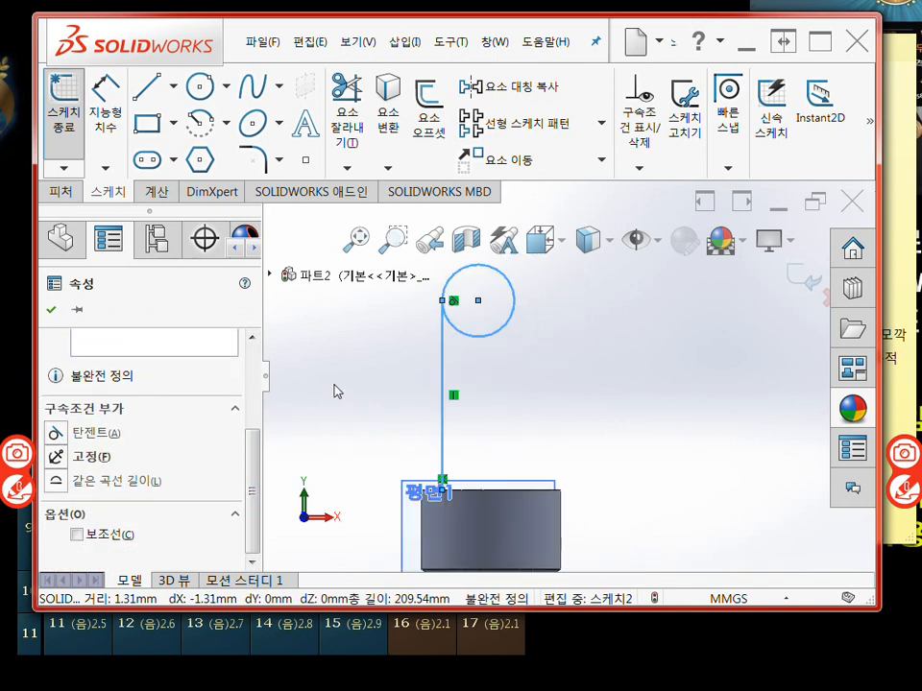
{"action": "left_click", "coordinate": [146, 86]}
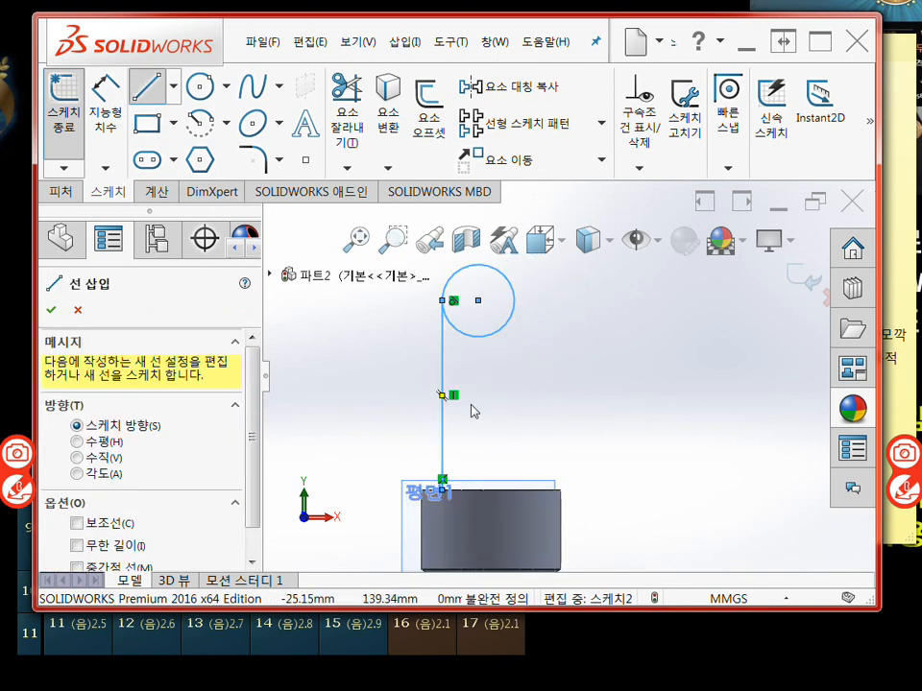
{"action": "left_click", "coordinate": [515, 300]}
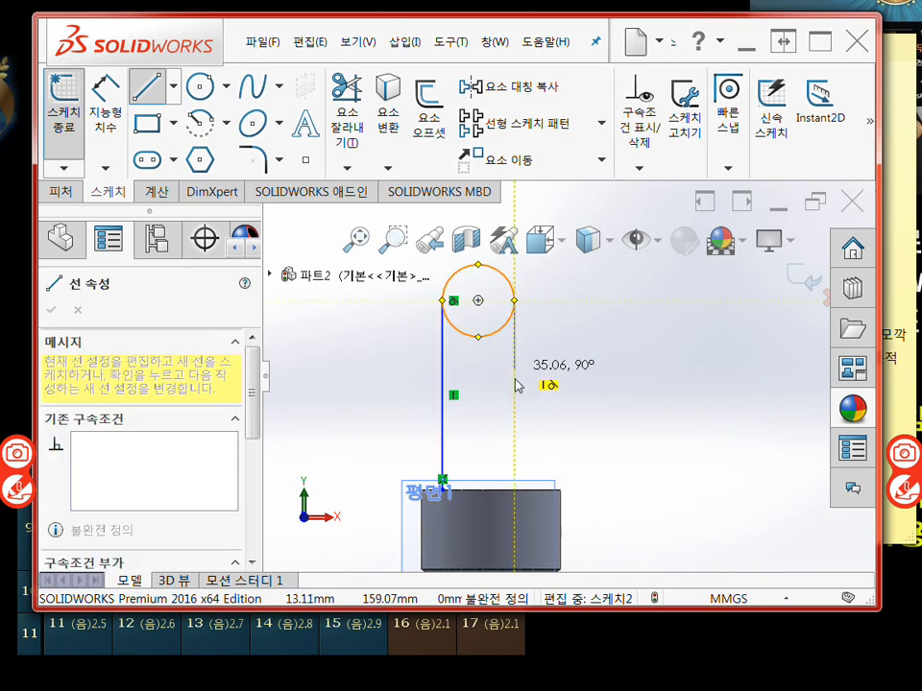
{"action": "left_click", "coordinate": [514, 491]}
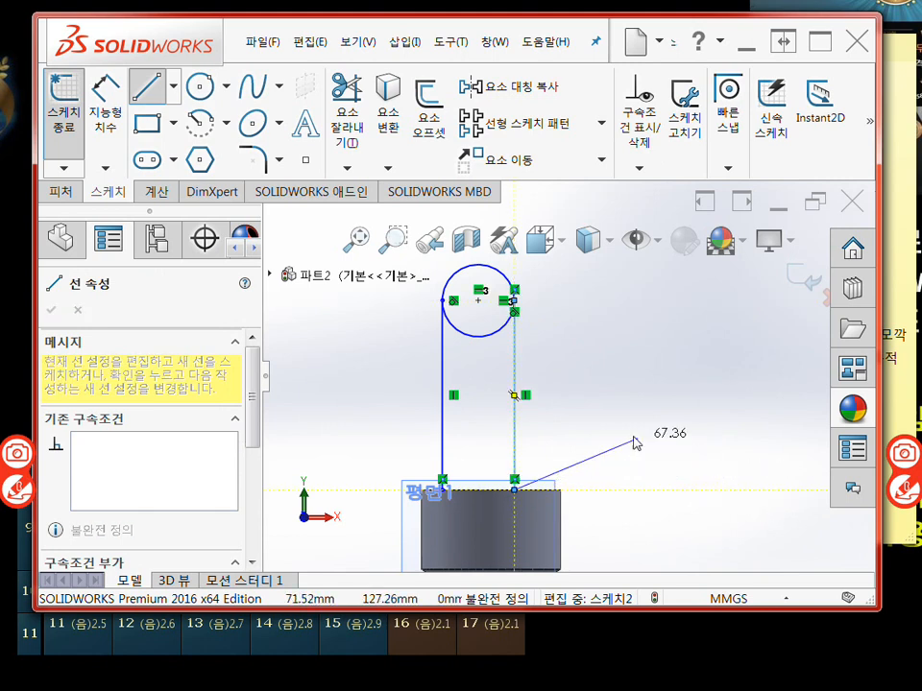
{"action": "key", "text": "Escape"}
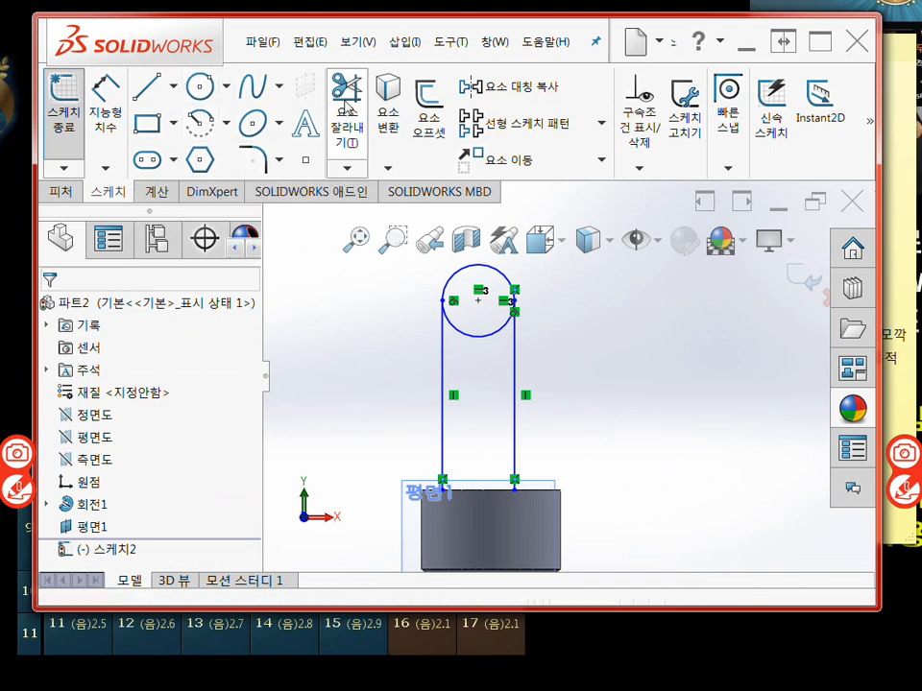
Step: Trim away the lower half of the circle between the two vertical lines, leaving a rounded top
{"action": "left_click", "coordinate": [345, 108]}
{"action": "left_click", "coordinate": [469, 336]}
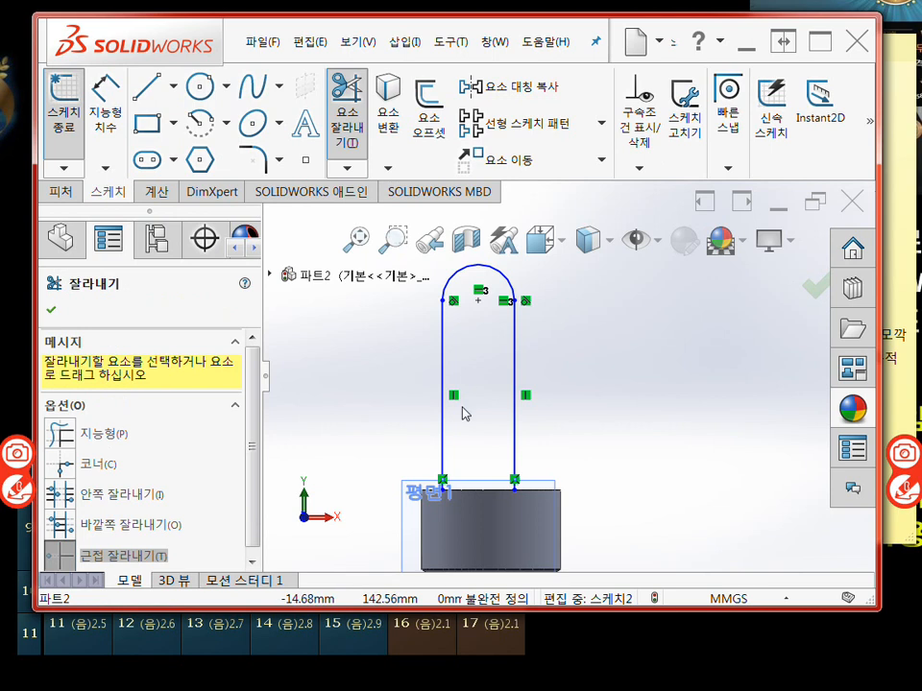
{"action": "key", "text": "Escape"}
Step: Add a vertical relation between the rounded top's arc centre and the origin to centre the profile over the part
{"action": "middle_click_drag", "start_coordinate": [595, 394], "coordinate": [603, 398], "text": "ctrl"}
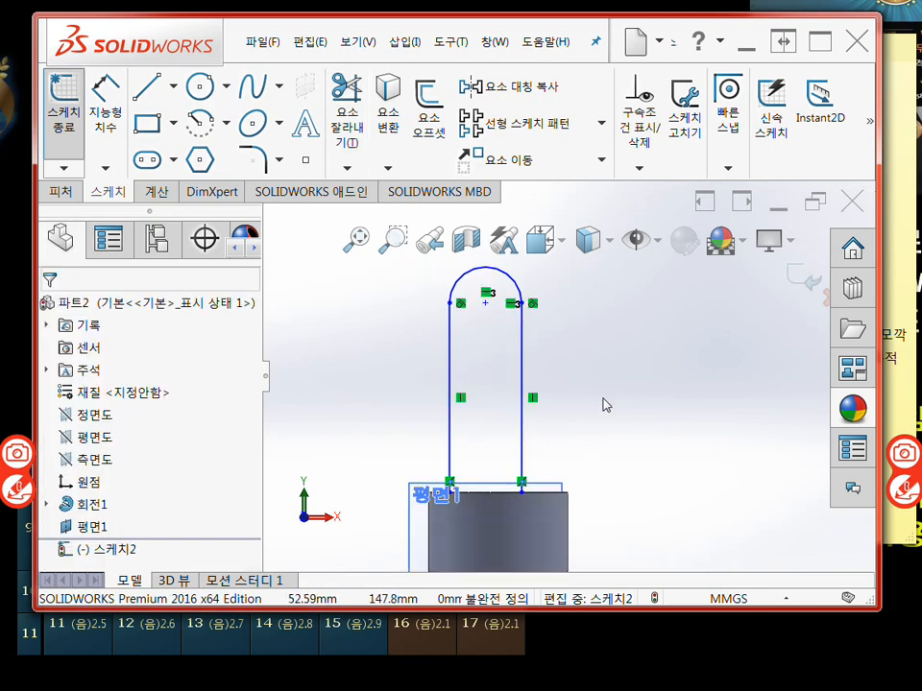
{"action": "scroll", "coordinate": [600, 403], "scroll_direction": "up", "scroll_amount": 3}
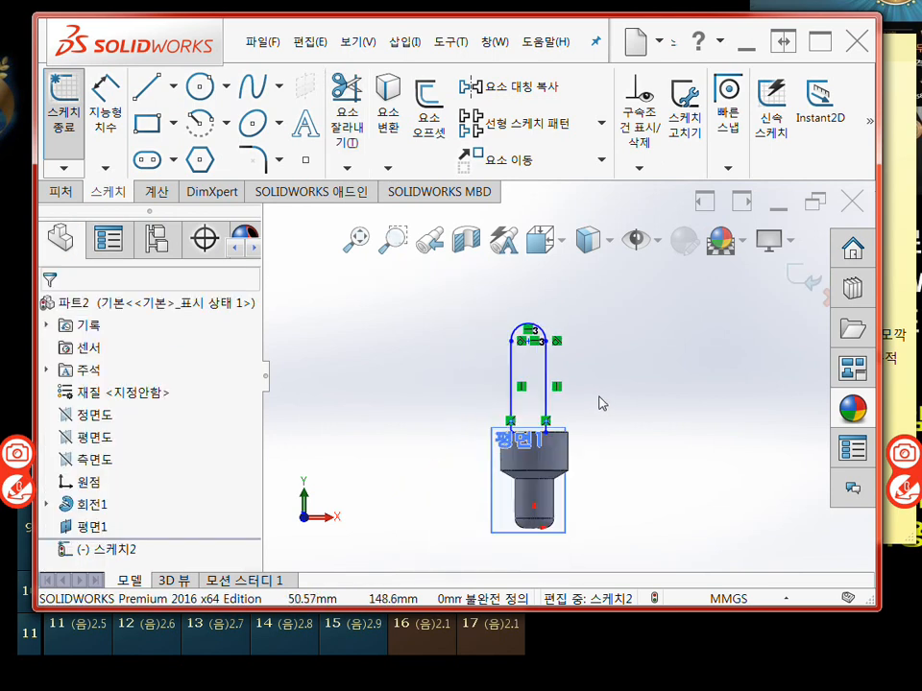
{"action": "scroll", "coordinate": [600, 403], "scroll_direction": "down", "scroll_amount": 2}
{"action": "mouse_move", "coordinate": [597, 399]}
{"action": "middle_mouse_down", "text": "ctrl"}
{"action": "mouse_move", "coordinate": [567, 383]}
{"action": "mouse_move", "coordinate": [559, 402]}
{"action": "middle_mouse_up", "text": "ctrl"}
{"action": "scroll", "coordinate": [567, 384], "scroll_direction": "up", "scroll_amount": 1}
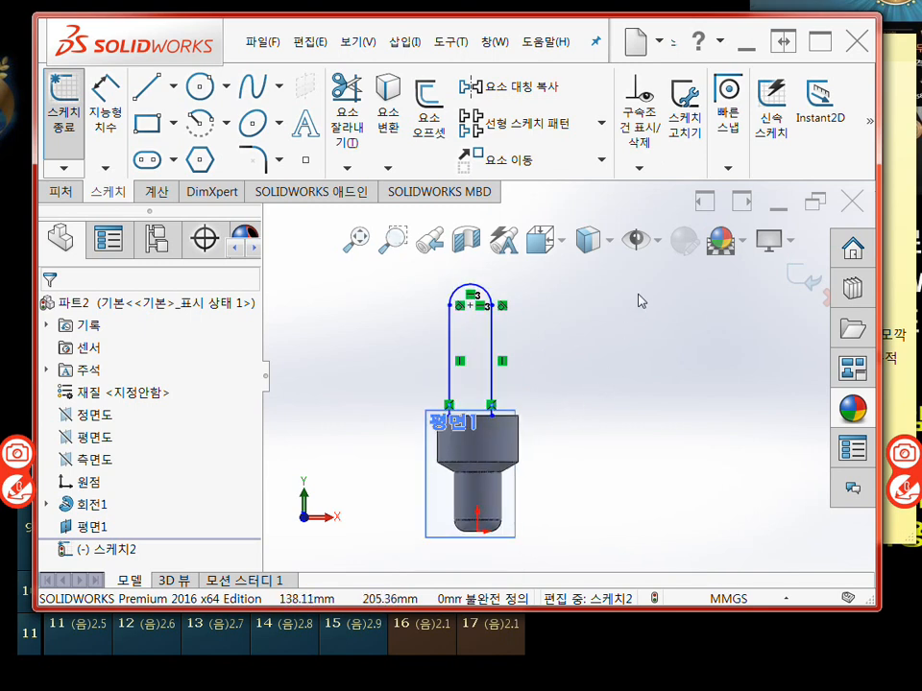
{"action": "left_click", "coordinate": [471, 307]}
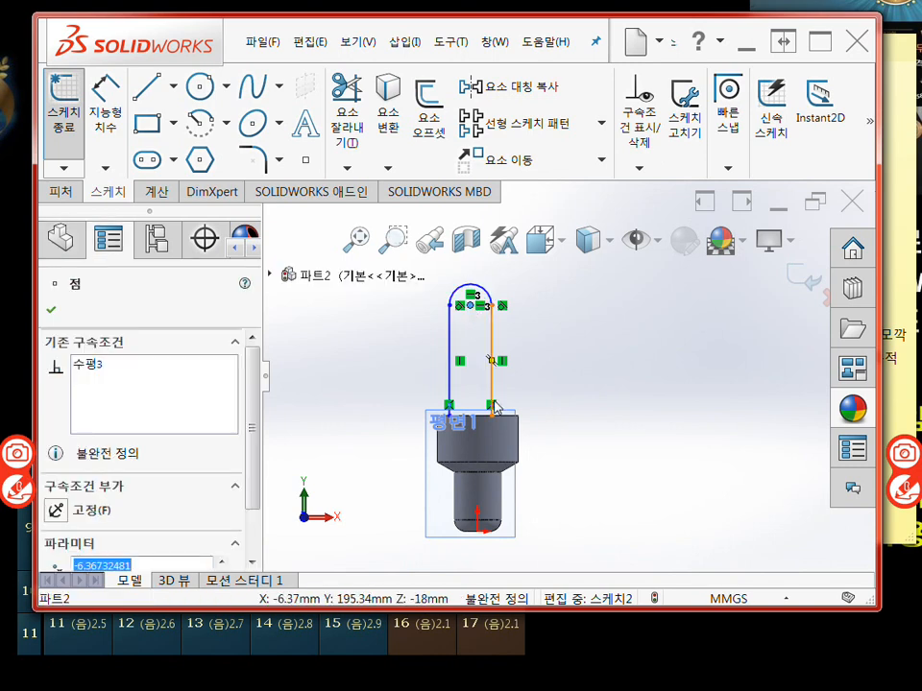
{"action": "left_click", "coordinate": [477, 532], "text": "ctrl"}
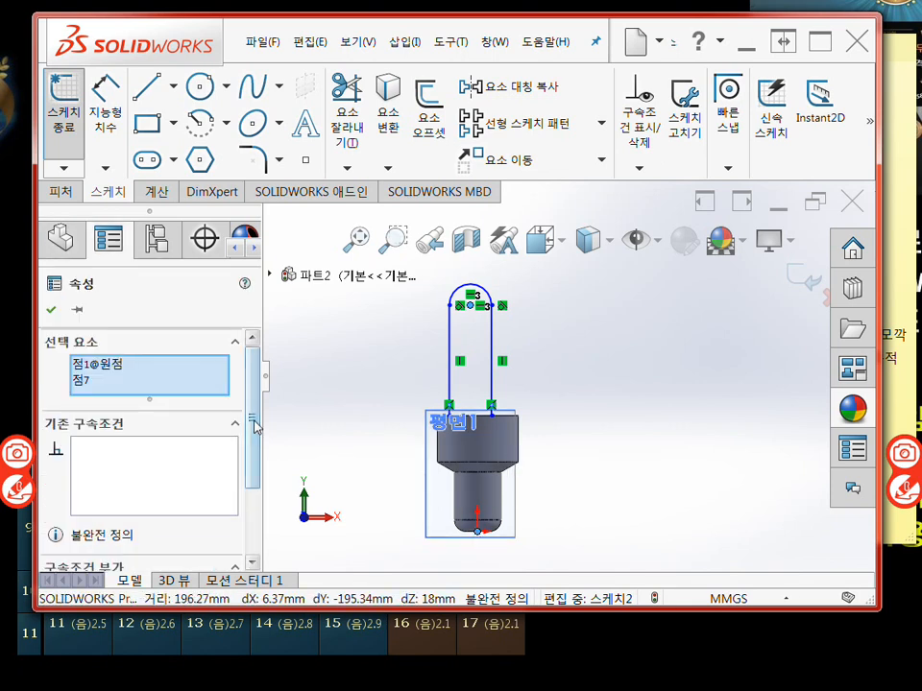
{"action": "scroll", "coordinate": [251, 454], "scroll_direction": "down", "scroll_amount": 1}
{"action": "left_click_drag", "start_coordinate": [251, 454], "coordinate": [241, 505]}
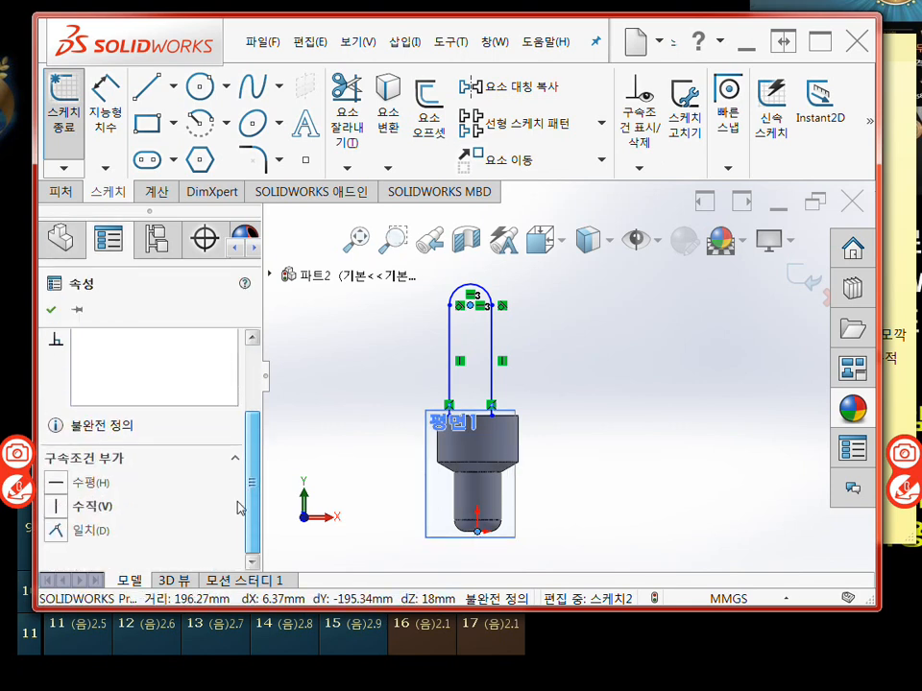
{"action": "left_click", "coordinate": [61, 507]}
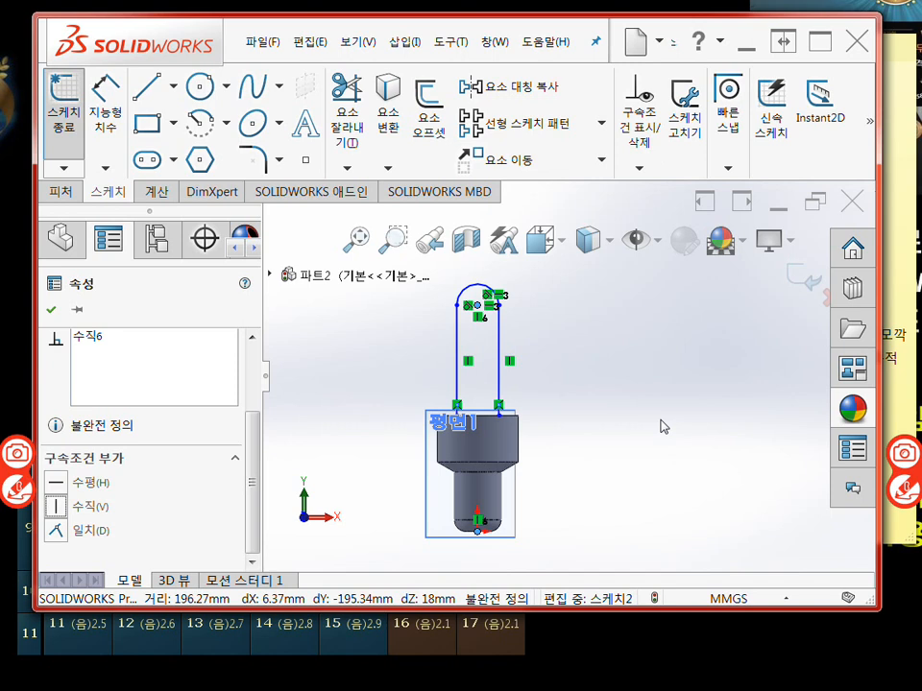
Step: Dimension the arc centre's height above the head's top edge as 50 mm
{"action": "left_click", "coordinate": [106, 106]}
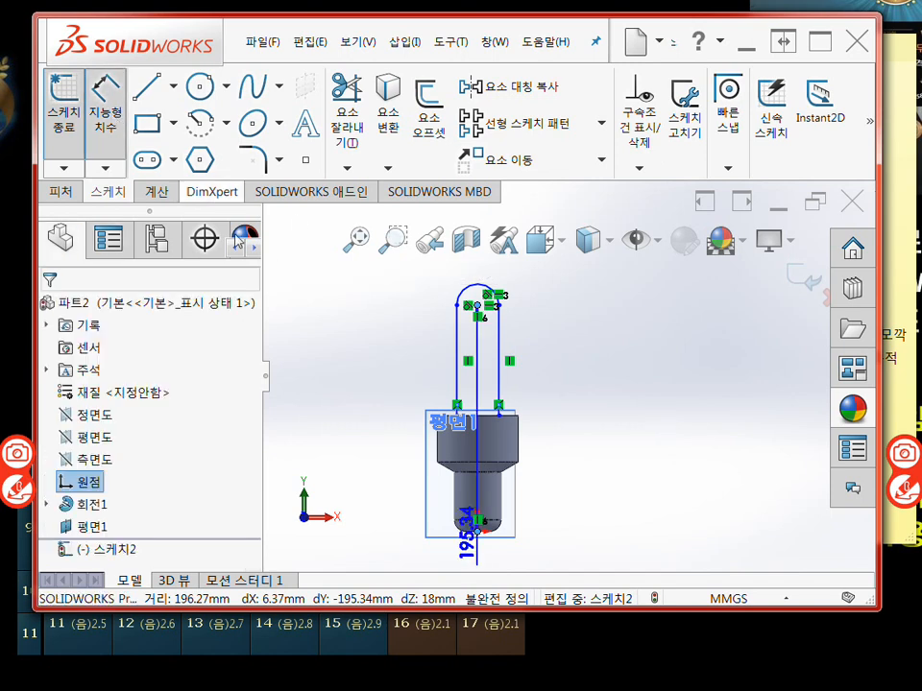
{"action": "key", "text": "Escape"}
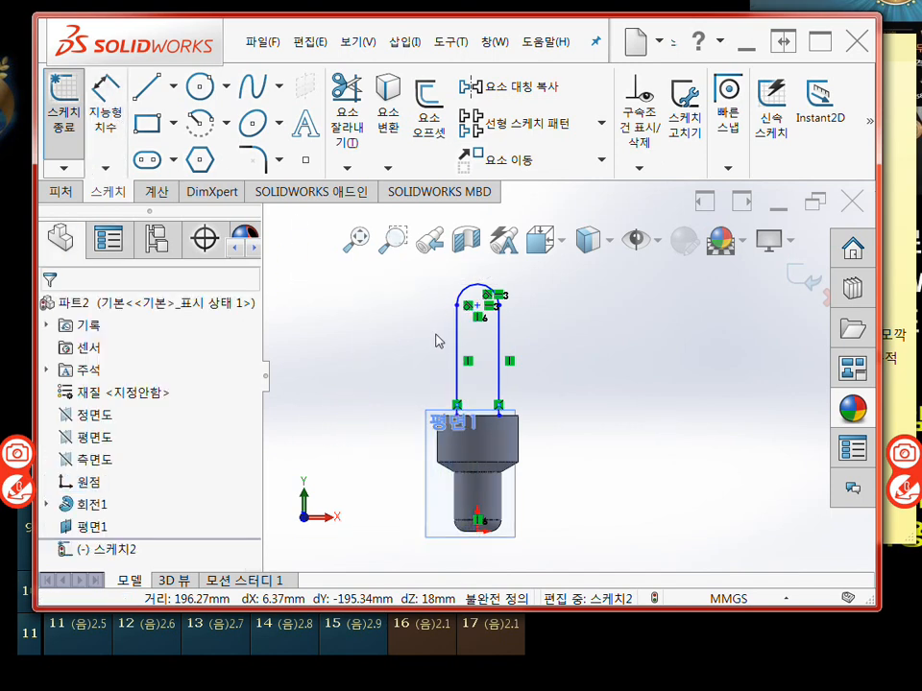
{"action": "left_click", "coordinate": [106, 106]}
{"action": "scroll", "coordinate": [531, 412], "scroll_direction": "down", "scroll_amount": 2}
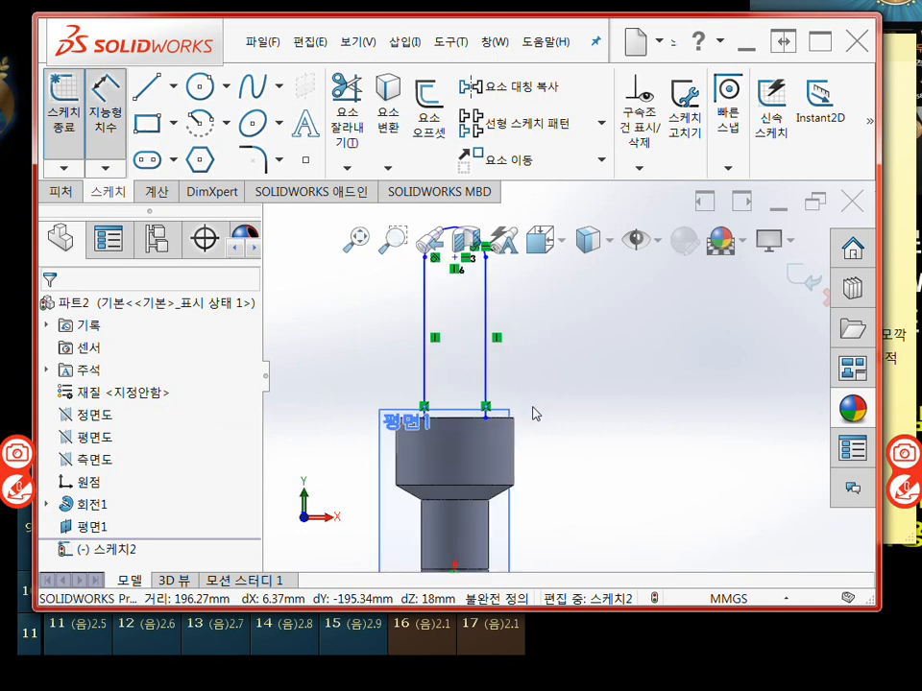
{"action": "left_click", "coordinate": [504, 421]}
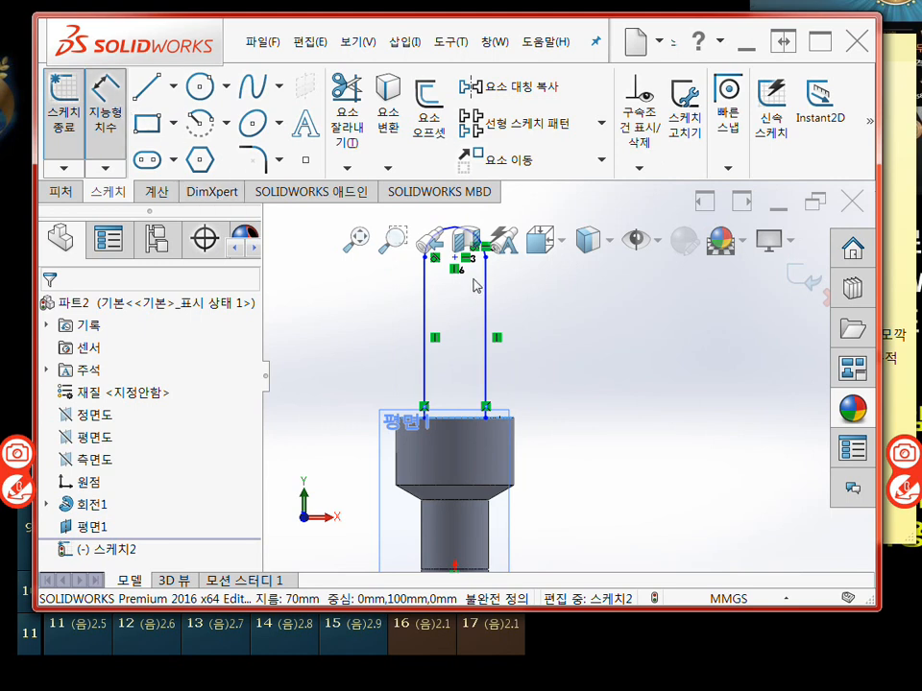
{"action": "middle_click_drag", "start_coordinate": [469, 309], "coordinate": [473, 353], "text": "ctrl"}
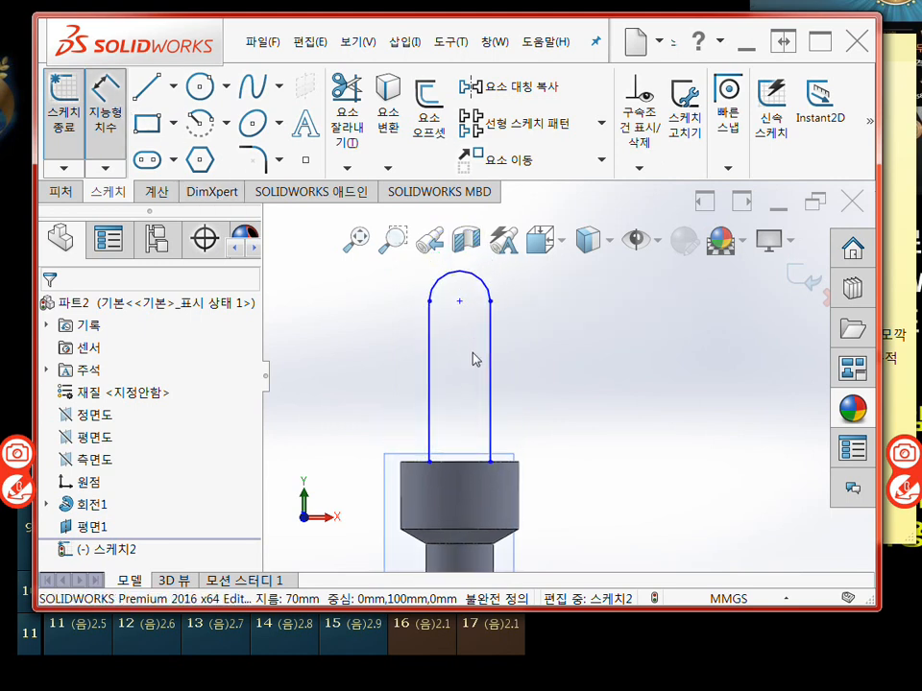
{"action": "left_click", "coordinate": [460, 303]}
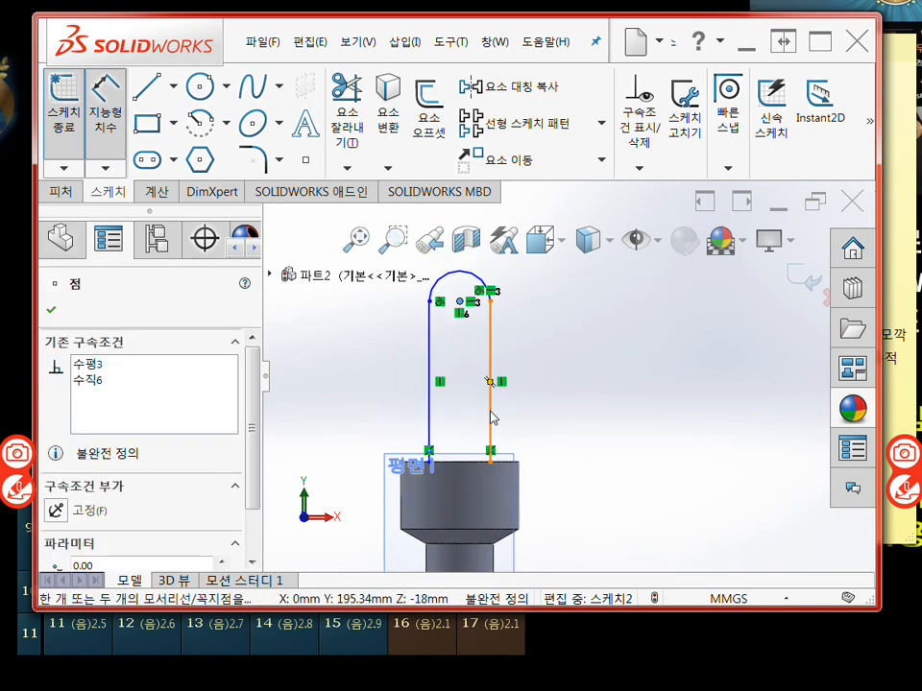
{"action": "left_click", "coordinate": [493, 463]}
{"action": "left_click", "coordinate": [576, 407]}
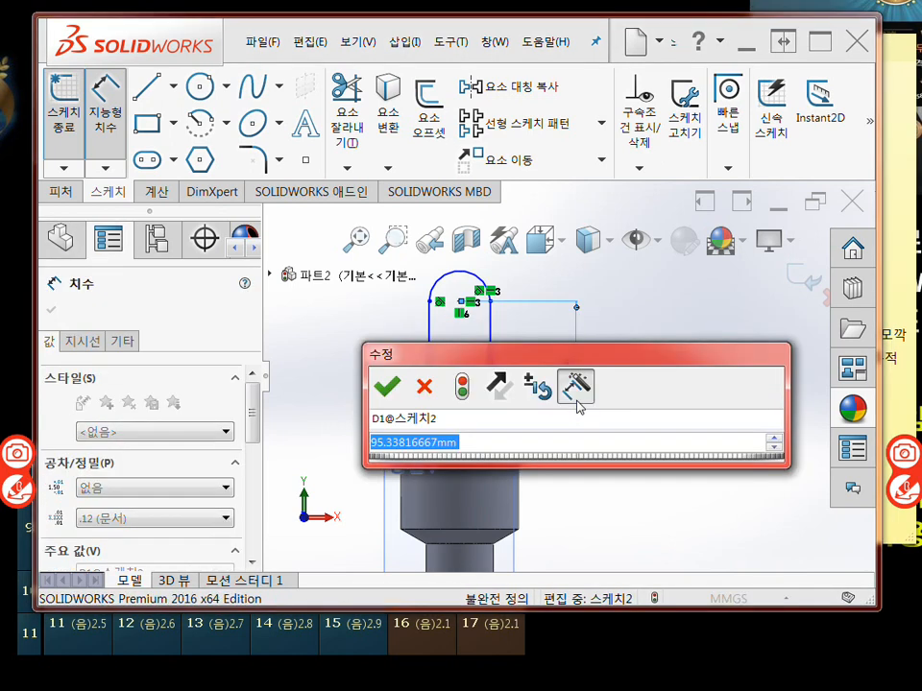
{"action": "type", "text": "50"}
{"action": "key", "text": "Return"}
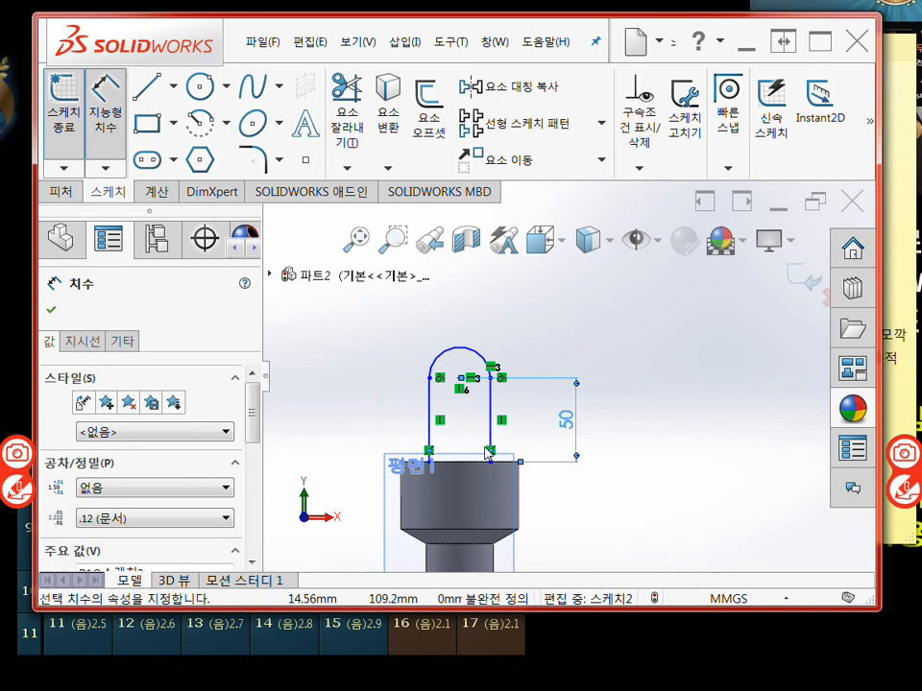
Step: Dimension the radius of the profile's rounded top as 18 mm
{"action": "left_click", "coordinate": [483, 353]}
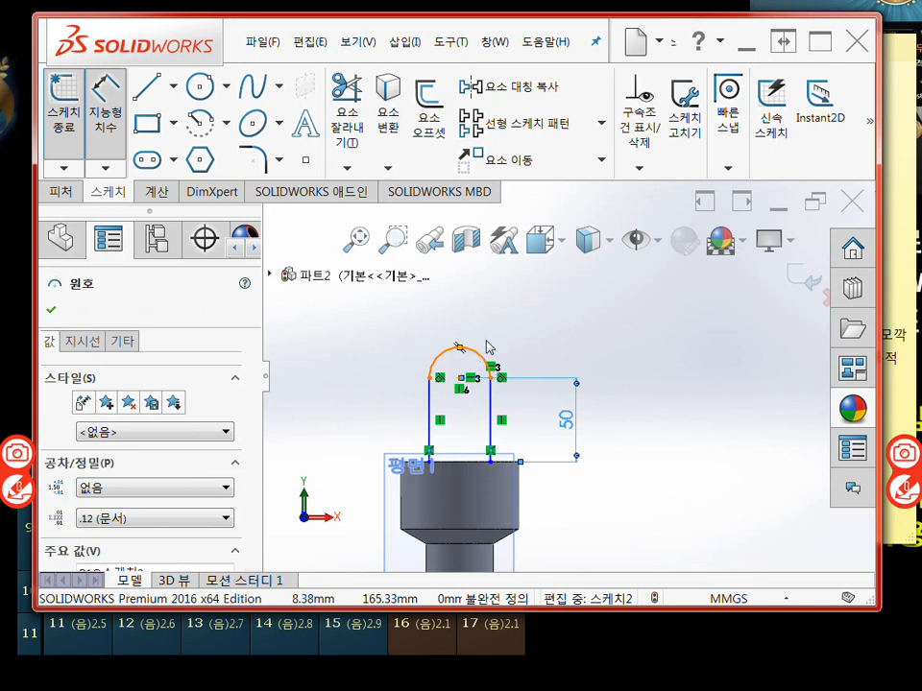
{"action": "left_click", "coordinate": [489, 317]}
{"action": "type", "text": "1"}
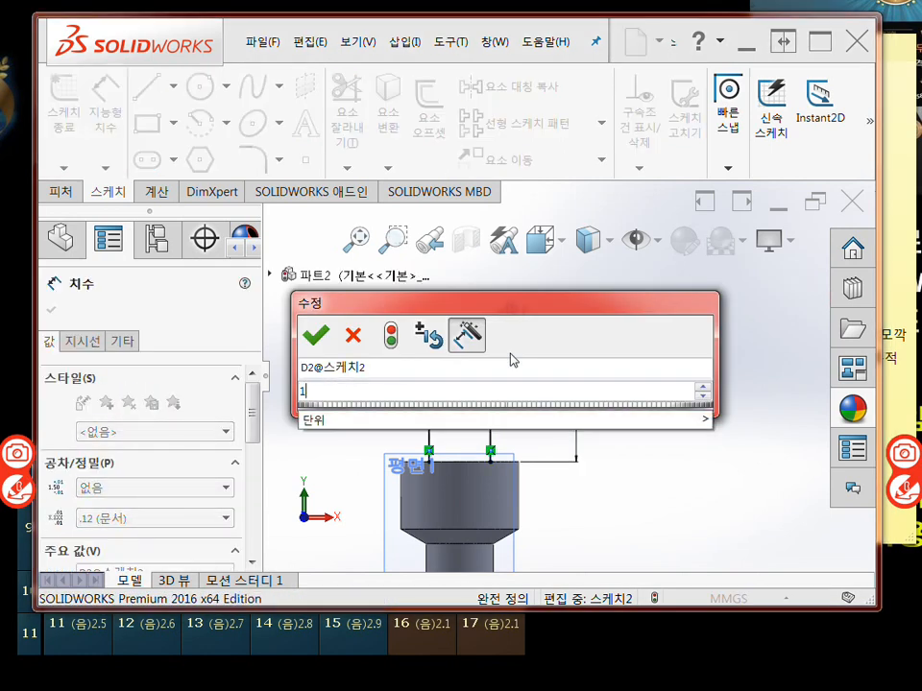
{"action": "type", "text": "8"}
{"action": "key", "text": "Return"}
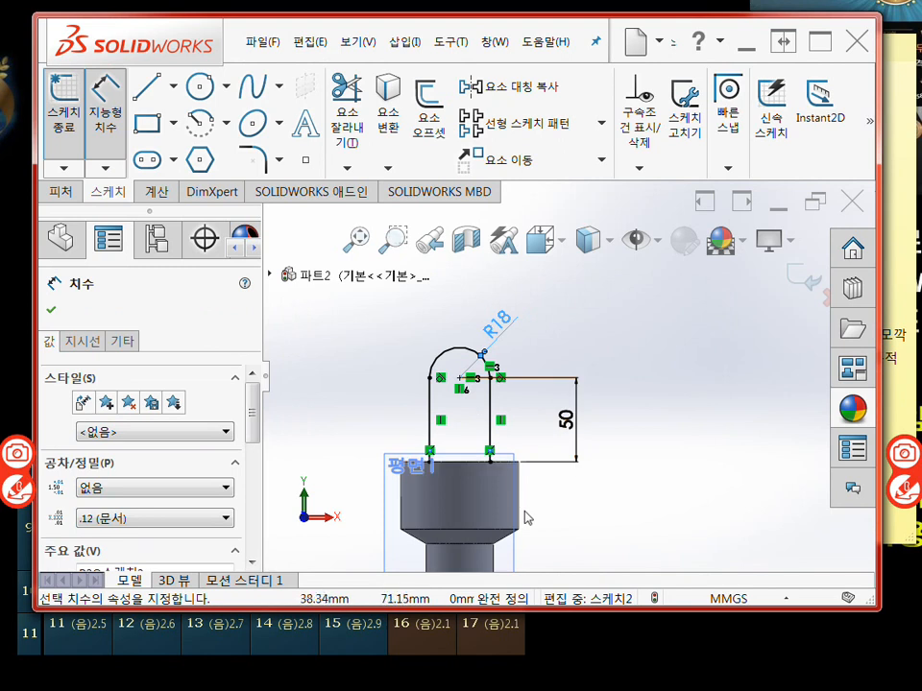
Step: Exit the round-topped profile sketch and hide the offset reference plane 평면1
{"action": "scroll", "coordinate": [497, 476], "scroll_direction": "down", "scroll_amount": 3}
{"action": "scroll", "coordinate": [496, 475], "scroll_direction": "up", "scroll_amount": 2}
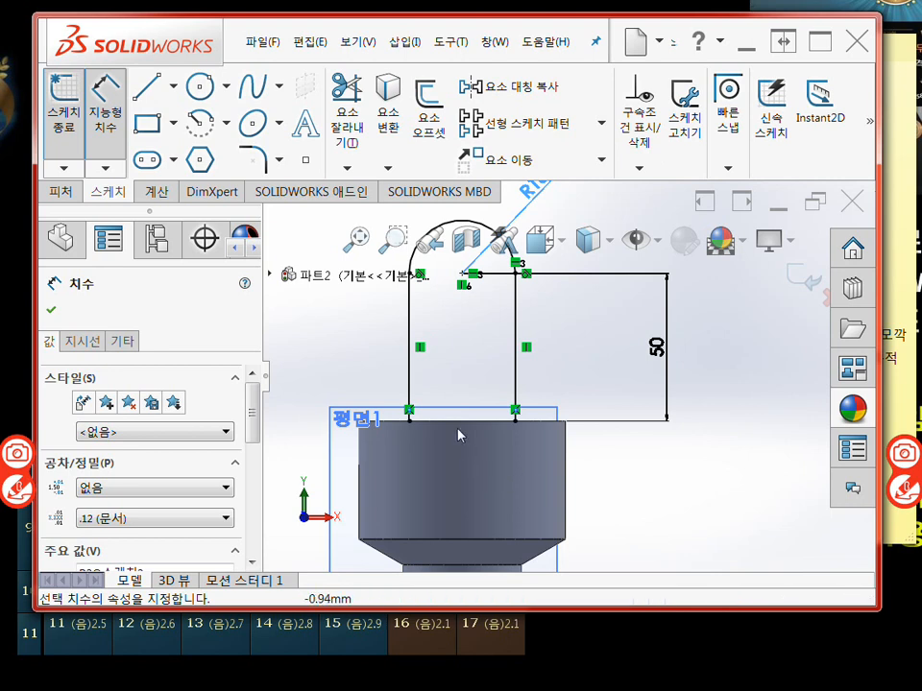
{"action": "scroll", "coordinate": [457, 433], "scroll_direction": "up", "scroll_amount": 1}
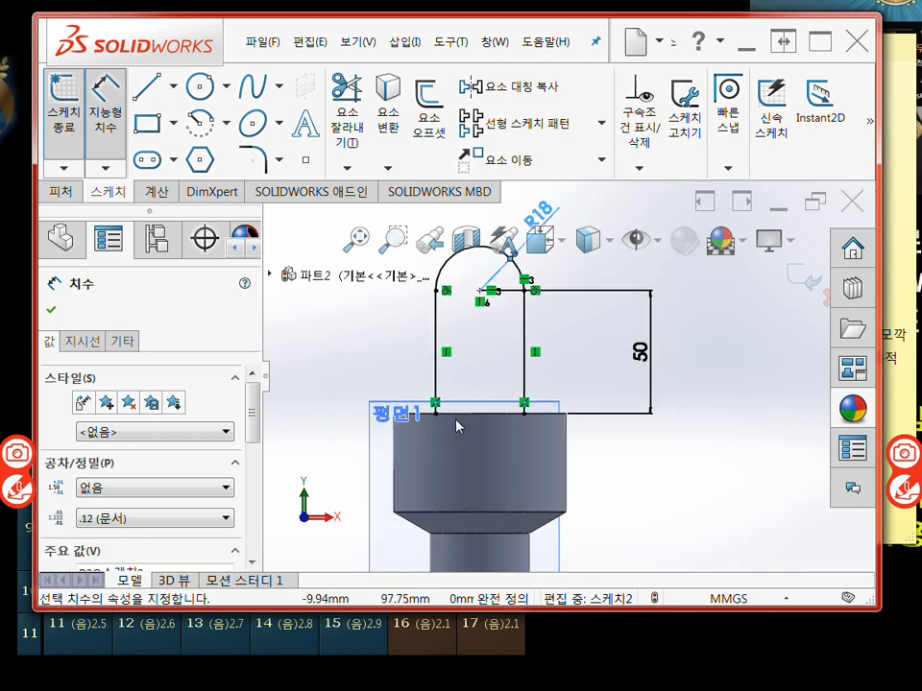
{"action": "left_click", "coordinate": [65, 111]}
{"action": "mouse_move", "coordinate": [323, 366]}
{"action": "middle_mouse_down"}
{"action": "mouse_move", "coordinate": [354, 434]}
{"action": "mouse_move", "coordinate": [333, 380]}
{"action": "mouse_move", "coordinate": [365, 378]}
{"action": "middle_mouse_up"}
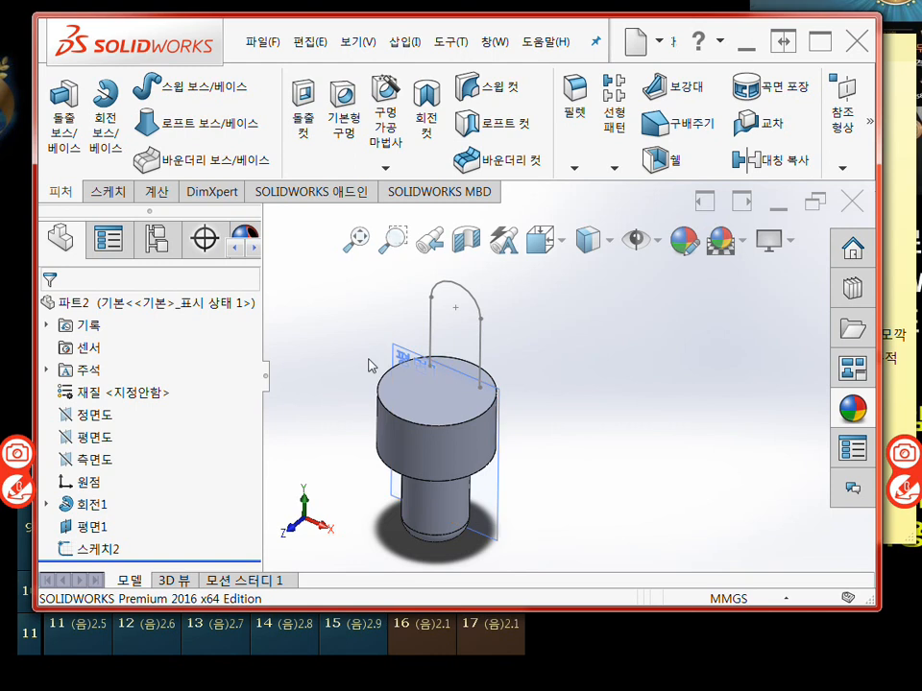
{"action": "left_click", "coordinate": [91, 529]}
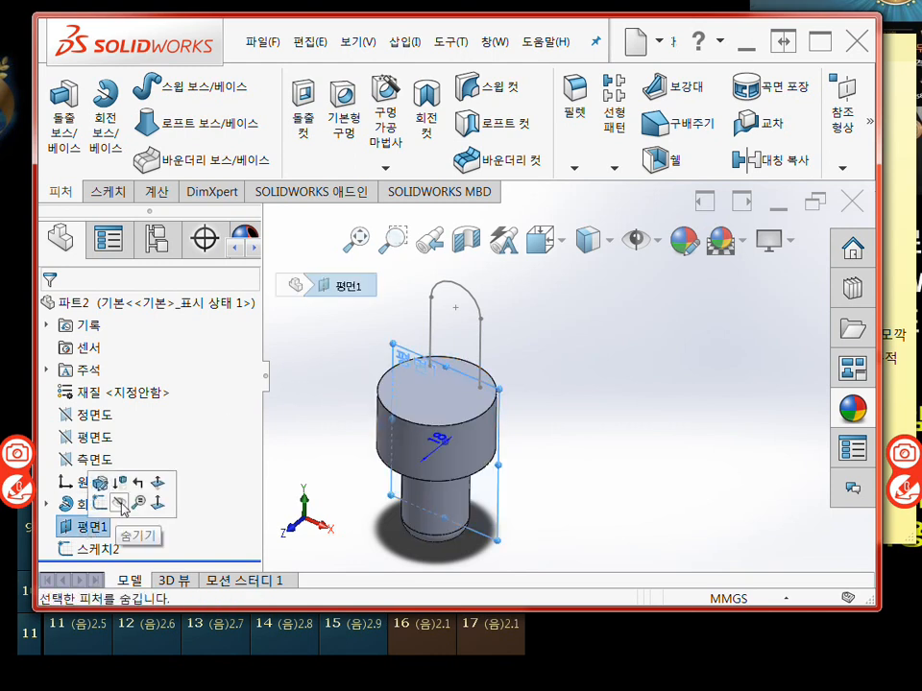
{"action": "left_click", "coordinate": [120, 503]}
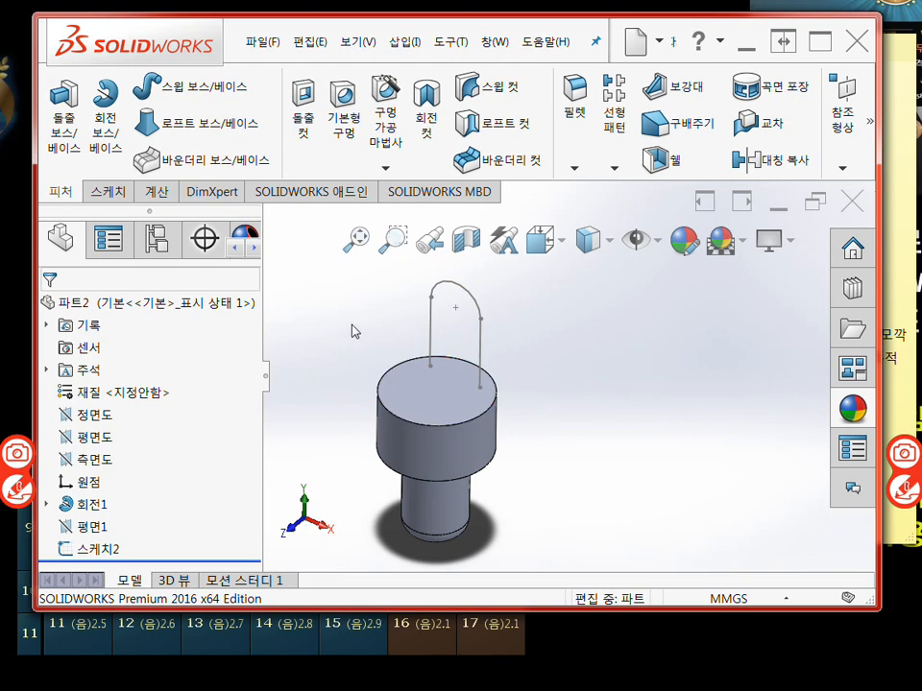
Step: Start a sketch on the head's top face and draw a circle about 11 mm in diameter outside the head's left side
{"action": "left_click", "coordinate": [406, 396]}
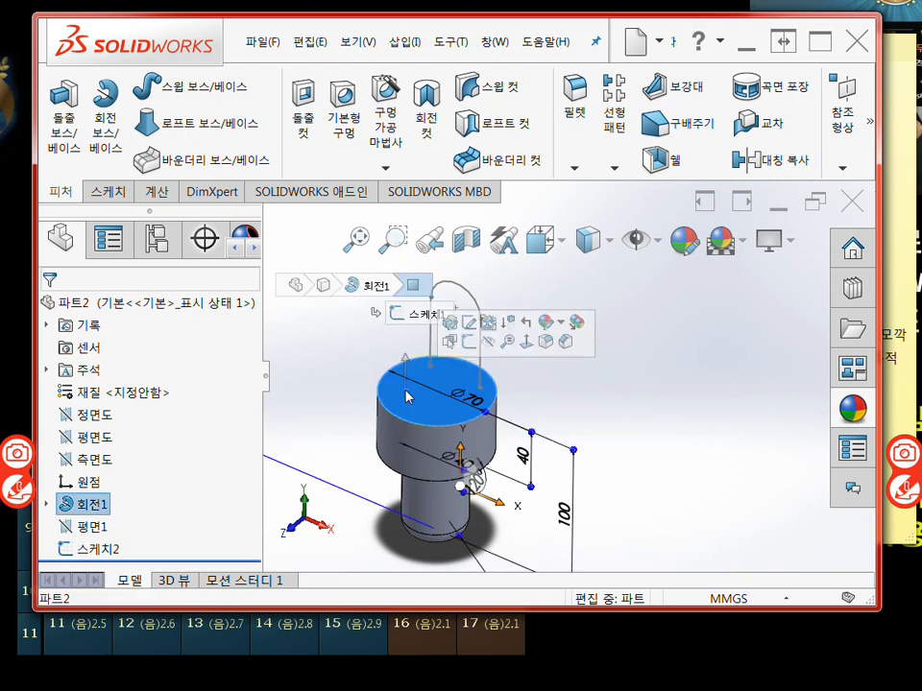
{"action": "left_click", "coordinate": [468, 344]}
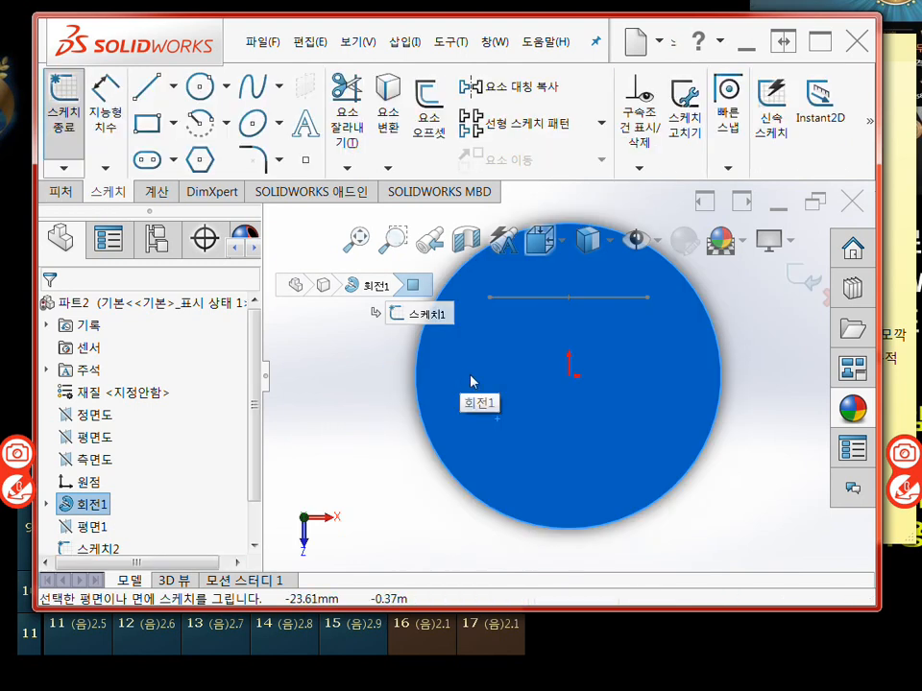
{"action": "left_click", "coordinate": [199, 85]}
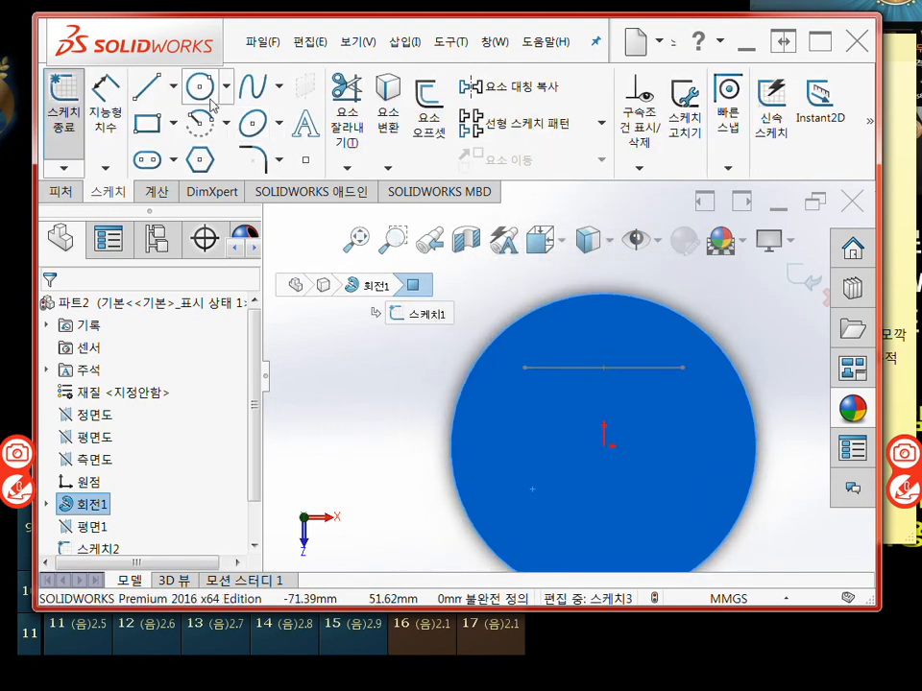
{"action": "left_click", "coordinate": [404, 371]}
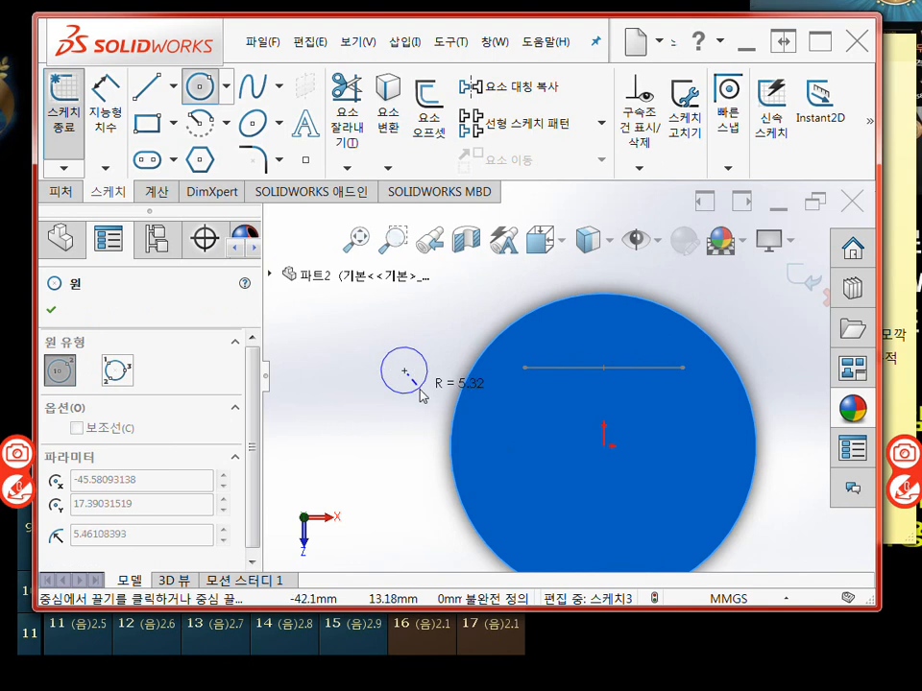
{"action": "left_click", "coordinate": [423, 385]}
{"action": "key", "text": "Escape"}
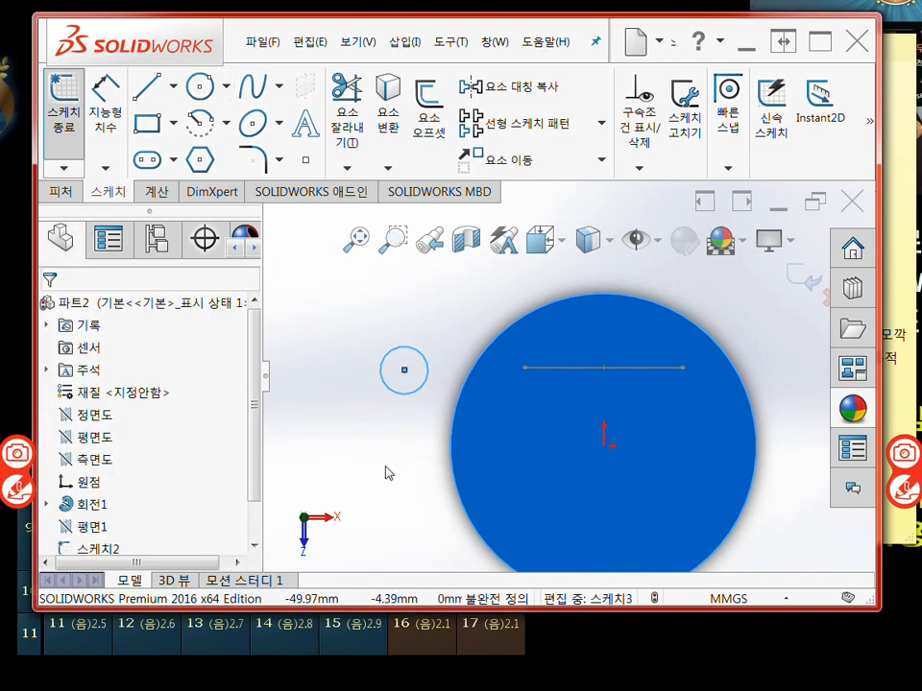
Step: Dimension the small circle's diameter as 12 mm
{"action": "left_click", "coordinate": [105, 105]}
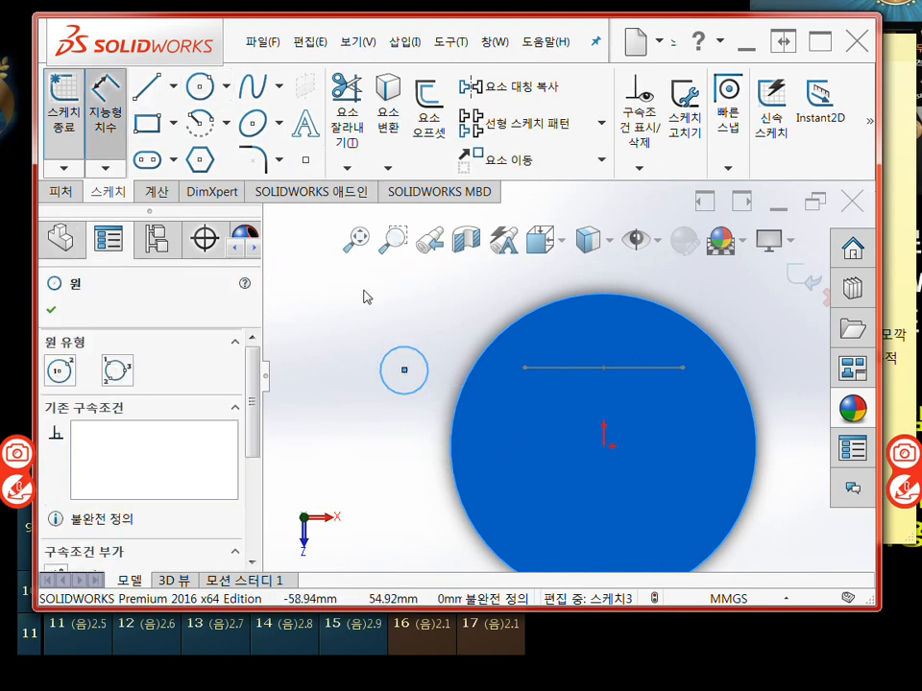
{"action": "left_click", "coordinate": [407, 349]}
{"action": "left_click", "coordinate": [428, 324]}
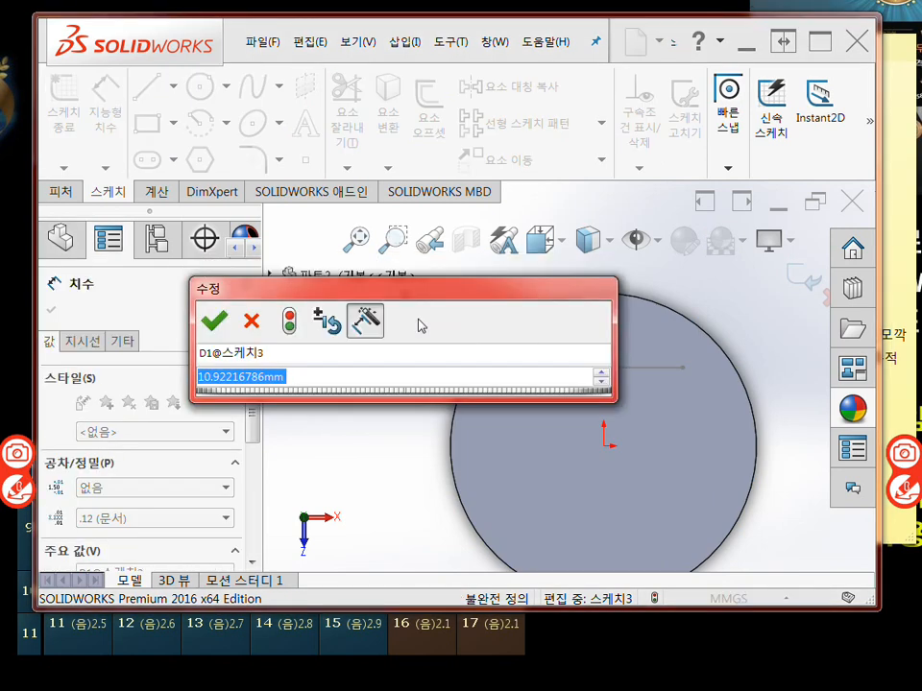
{"action": "type", "text": "12"}
{"action": "key", "text": "Return"}
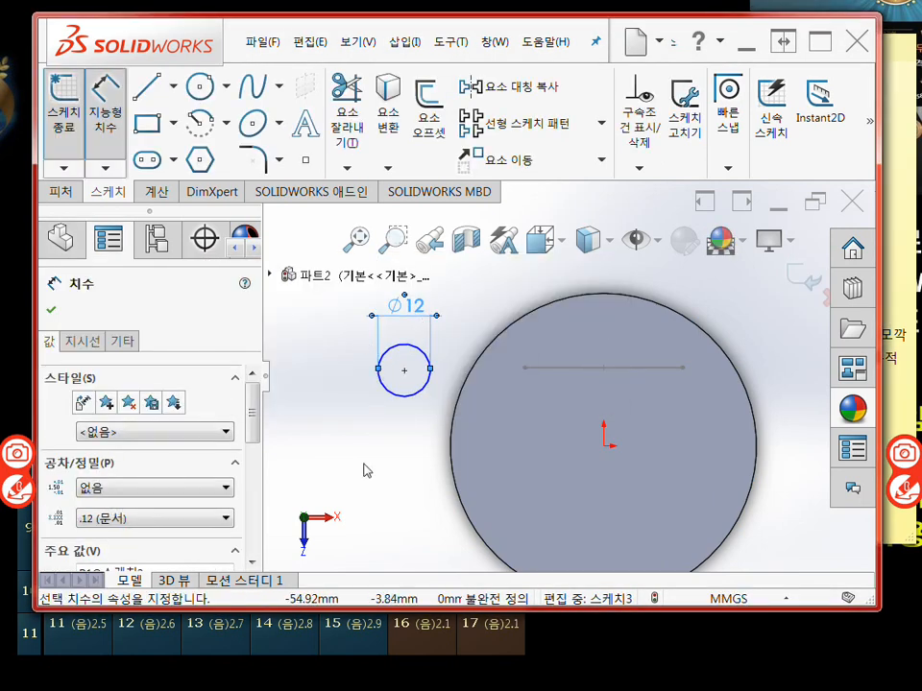
{"action": "key", "text": "Escape"}
{"action": "key", "text": "Escape"}
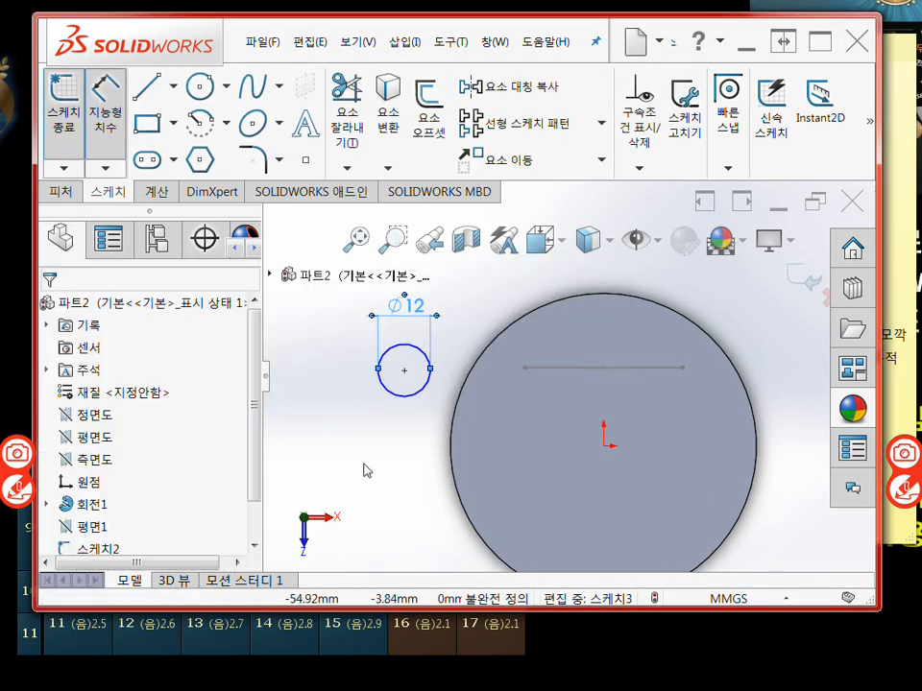
Step: Add a Pierce relation between the small circle's centre and the left vertical line of the round-topped path, and exit the sketch
{"action": "middle_click_drag", "start_coordinate": [389, 438], "coordinate": [389, 348]}
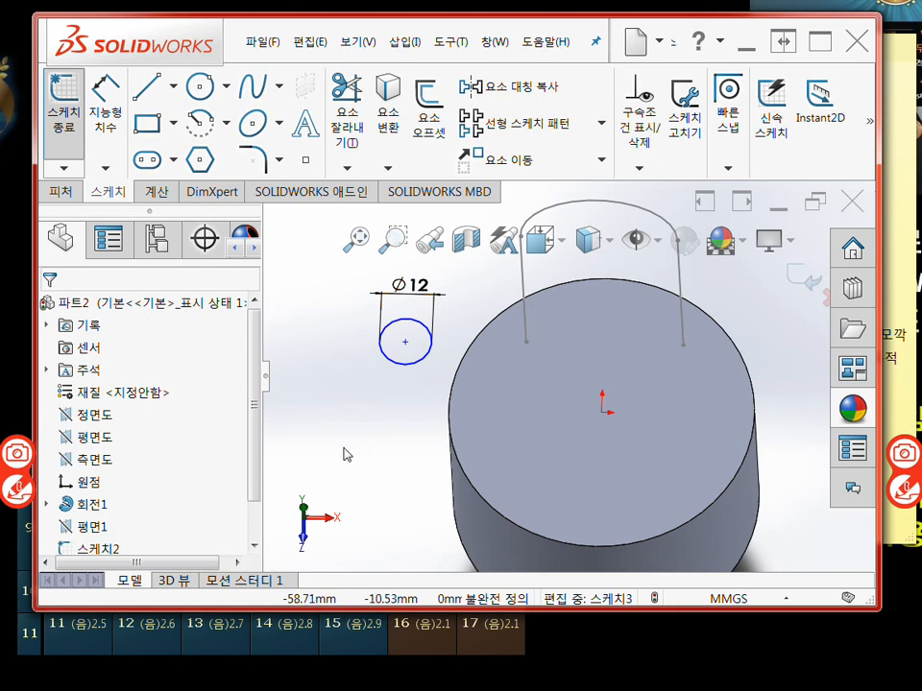
{"action": "left_click", "coordinate": [406, 342]}
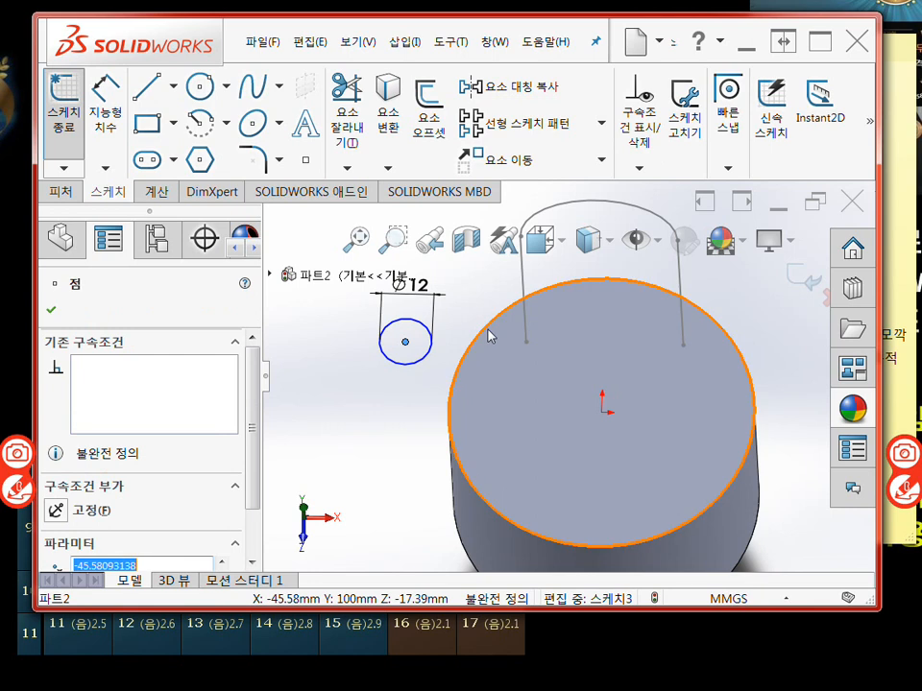
{"action": "left_click", "coordinate": [525, 324], "text": "ctrl"}
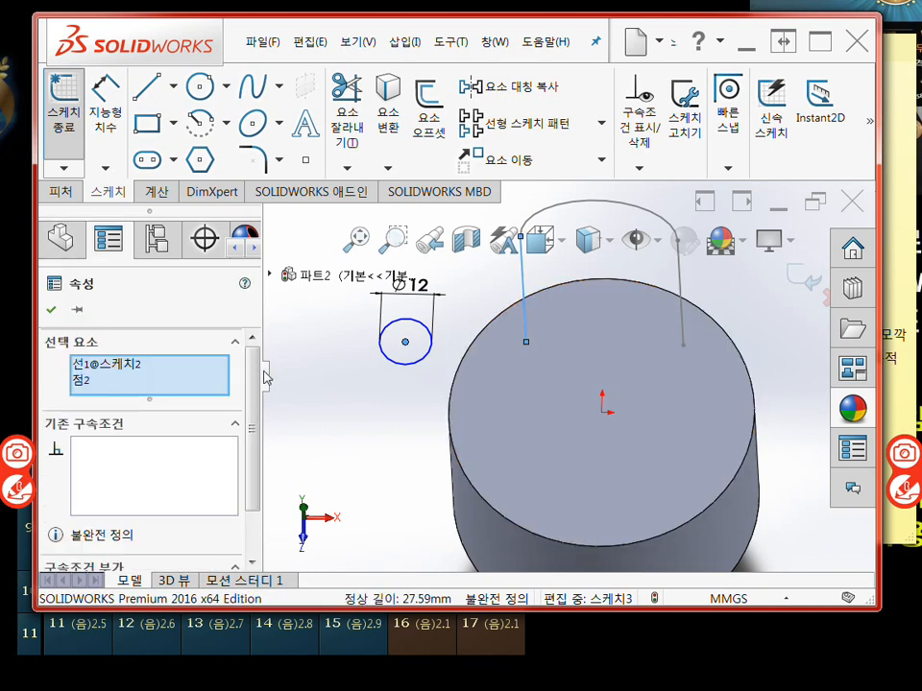
{"action": "scroll", "coordinate": [172, 452], "scroll_direction": "down", "scroll_amount": 2}
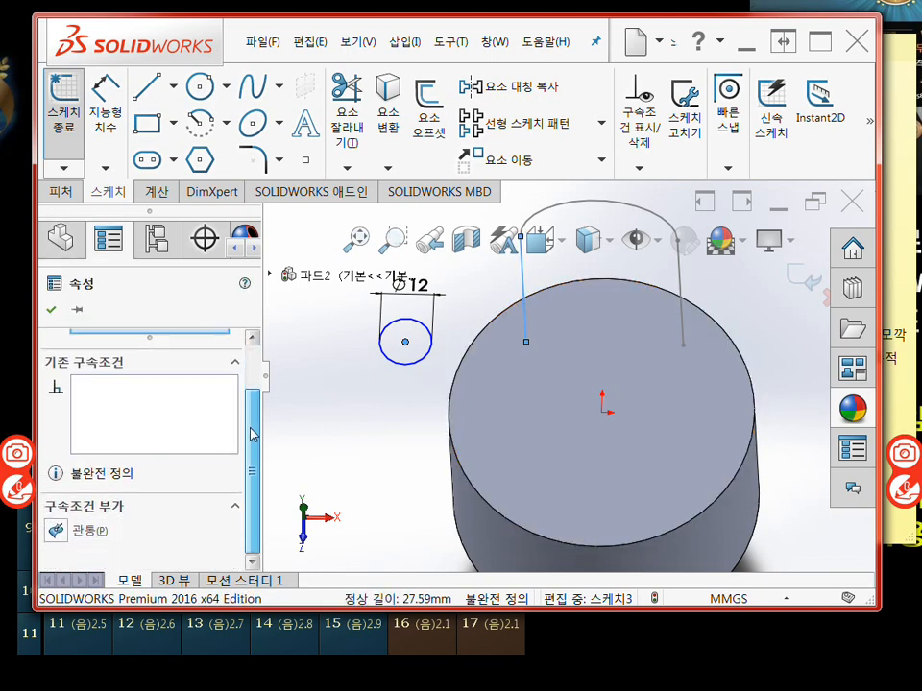
{"action": "left_click", "coordinate": [57, 530]}
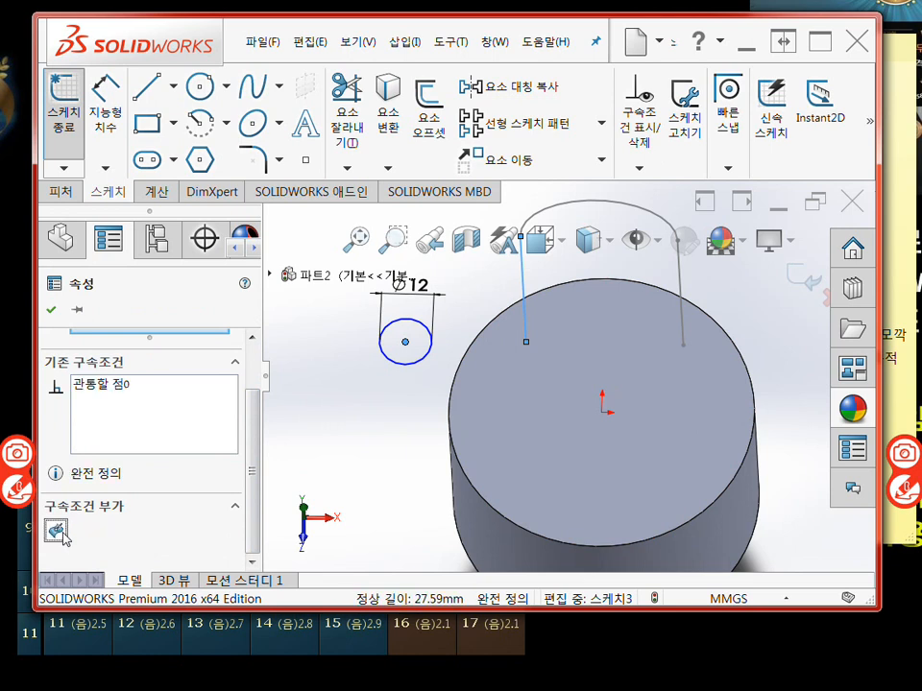
{"action": "mouse_move", "coordinate": [355, 411]}
{"action": "middle_mouse_down"}
{"action": "mouse_move", "coordinate": [371, 412]}
{"action": "mouse_move", "coordinate": [422, 355]}
{"action": "mouse_move", "coordinate": [382, 345]}
{"action": "mouse_move", "coordinate": [380, 414]}
{"action": "mouse_move", "coordinate": [409, 392]}
{"action": "middle_mouse_up"}
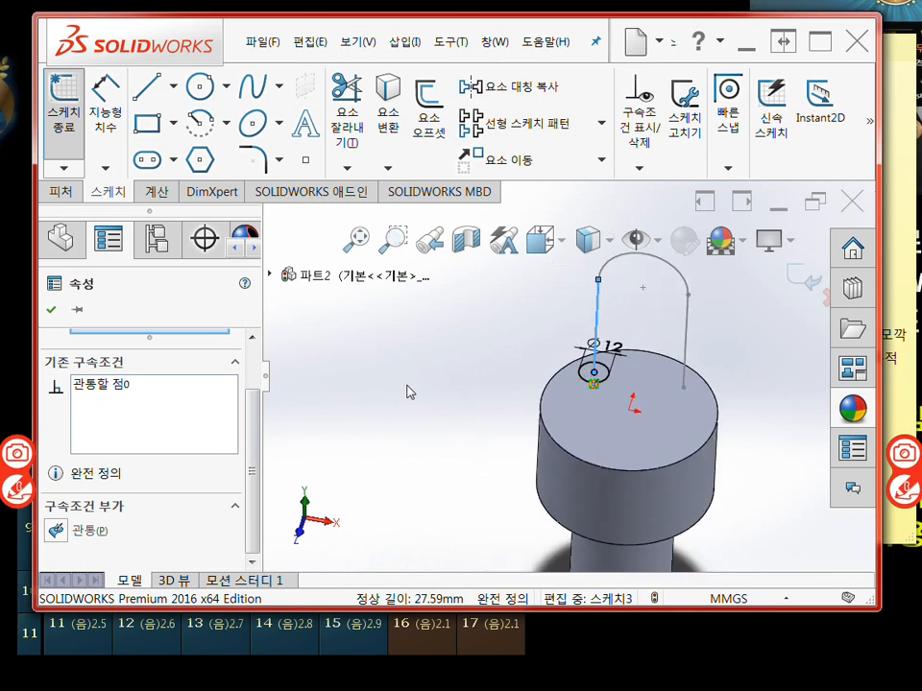
{"action": "left_click", "coordinate": [389, 370]}
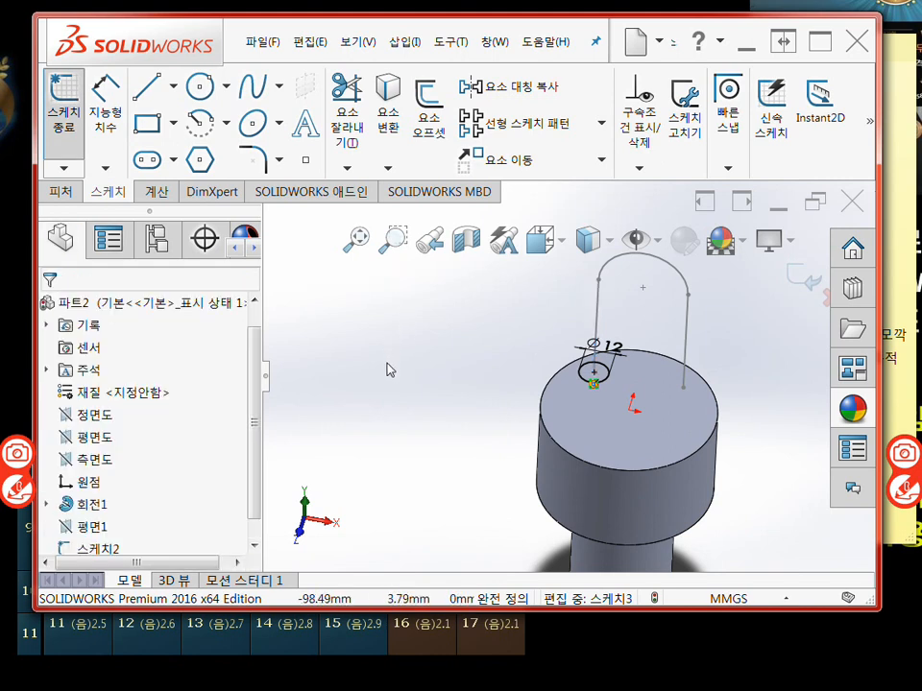
{"action": "left_click", "coordinate": [63, 110]}
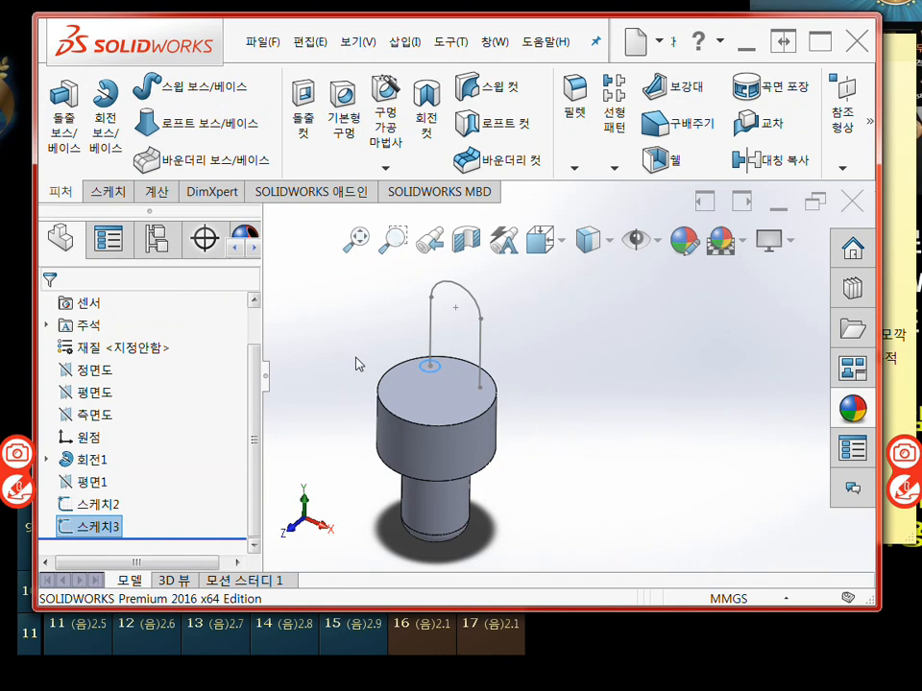
Step: Create a Sweep Boss using the 12 mm circle sketch as profile and the round-topped sketch as path
{"action": "left_click", "coordinate": [159, 88]}
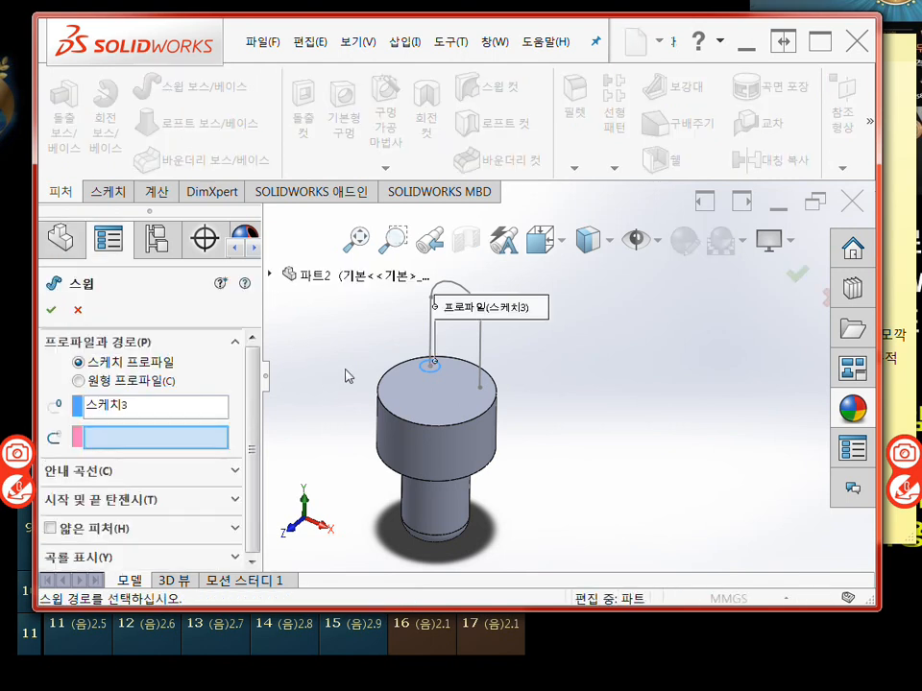
{"action": "scroll", "coordinate": [437, 365], "scroll_direction": "down", "scroll_amount": 2}
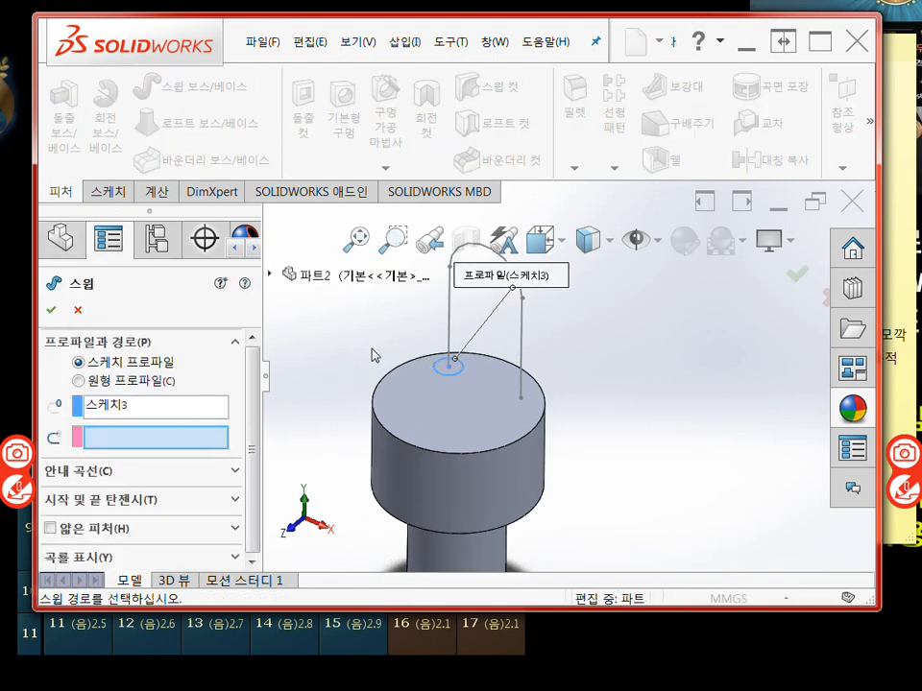
{"action": "middle_click_drag", "start_coordinate": [375, 346], "coordinate": [408, 419], "text": "ctrl"}
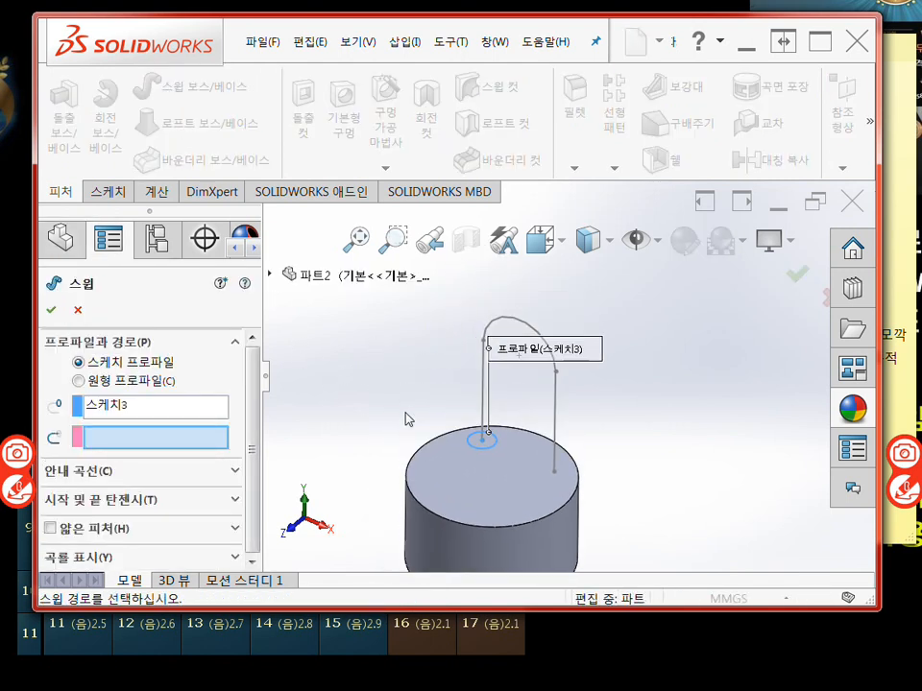
{"action": "left_click", "coordinate": [480, 401]}
{"action": "scroll", "coordinate": [352, 422], "scroll_direction": "up", "scroll_amount": 2}
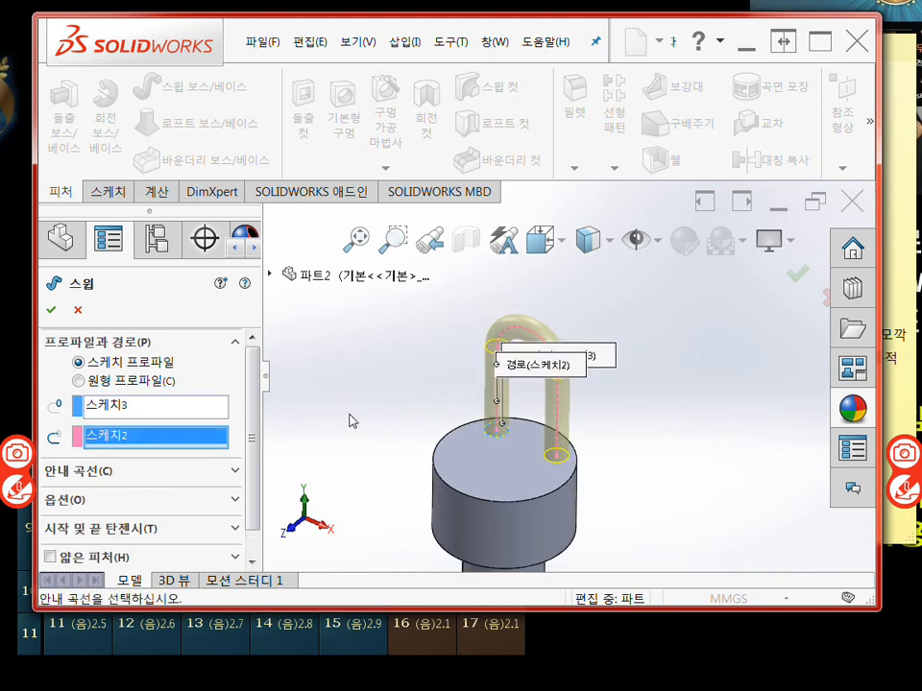
{"action": "middle_click_drag", "start_coordinate": [381, 351], "coordinate": [432, 412]}
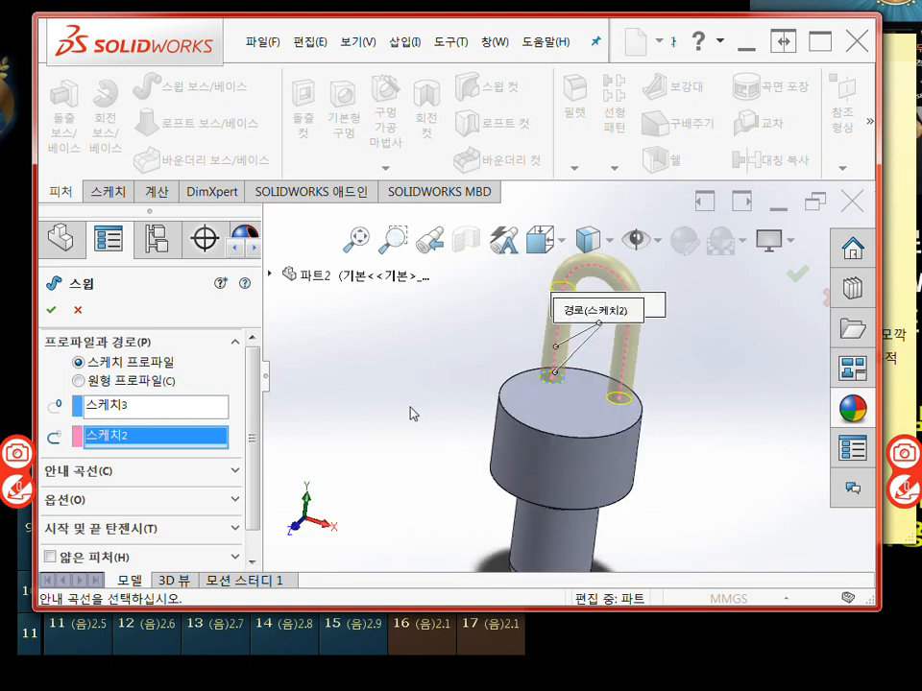
{"action": "left_click", "coordinate": [51, 309]}
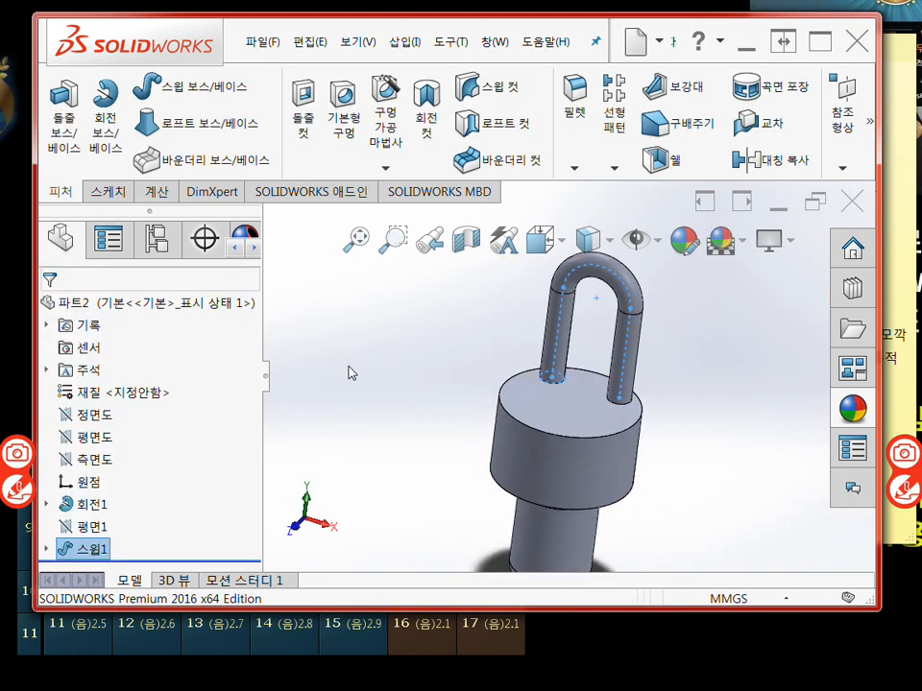
{"action": "left_click", "coordinate": [351, 384]}
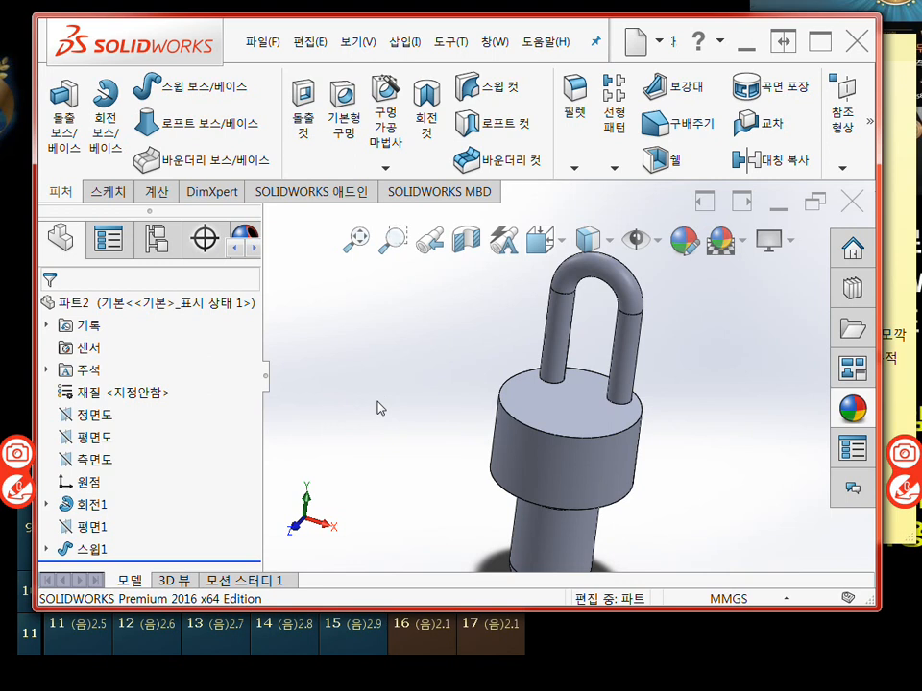
Step: Circular-pattern the swept loop around the head's cylindrical face with 3 equally spaced instances over 360 degrees
{"action": "left_click", "coordinate": [613, 168]}
{"action": "left_click", "coordinate": [625, 208]}
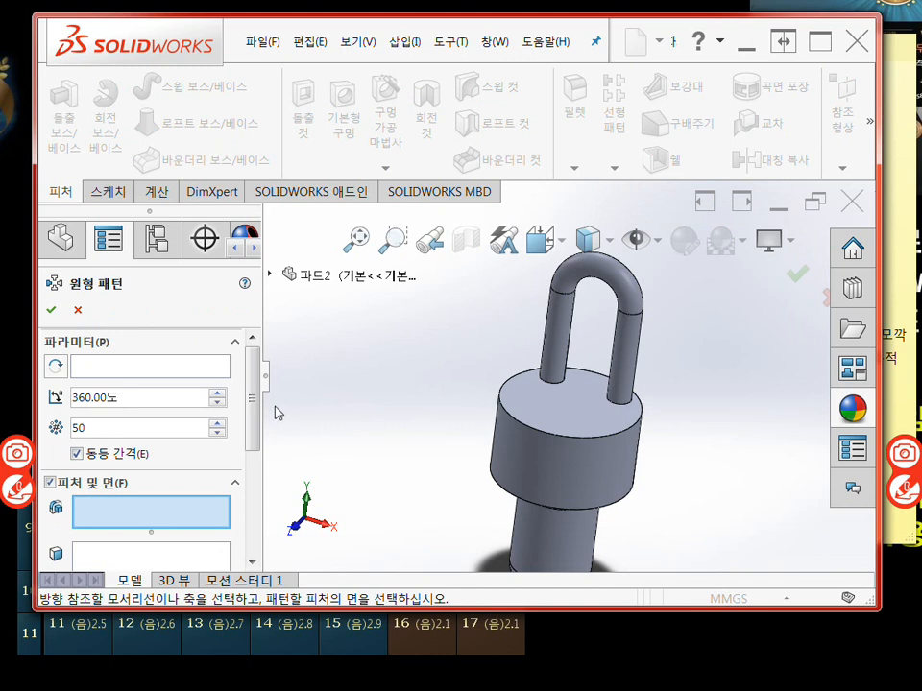
{"action": "left_click", "coordinate": [77, 368]}
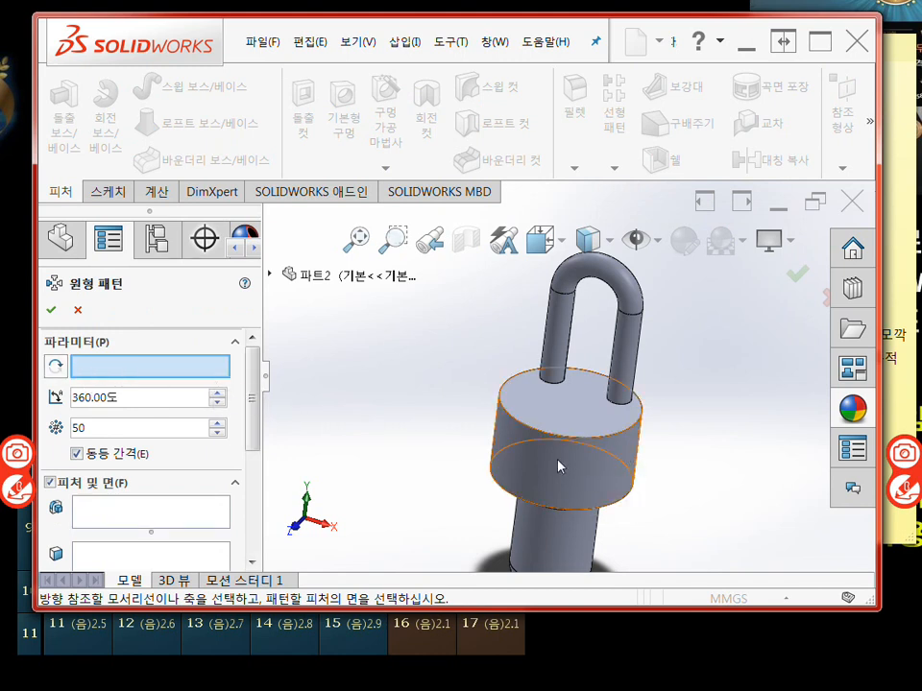
{"action": "left_click", "coordinate": [626, 451]}
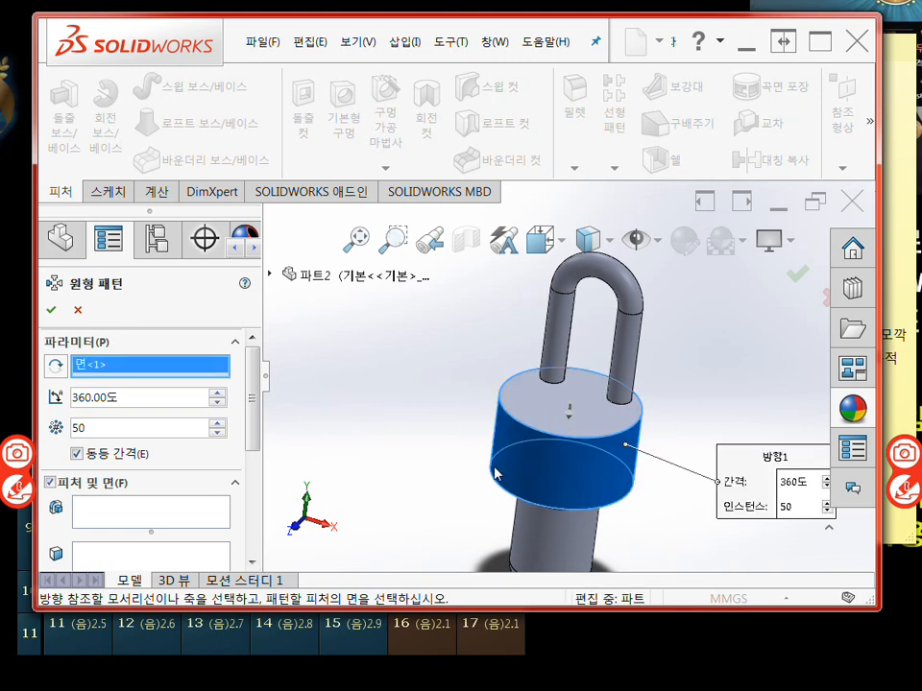
{"action": "middle_click_drag", "start_coordinate": [422, 448], "coordinate": [408, 426]}
{"action": "scroll", "coordinate": [406, 426], "scroll_direction": "up", "scroll_amount": 1}
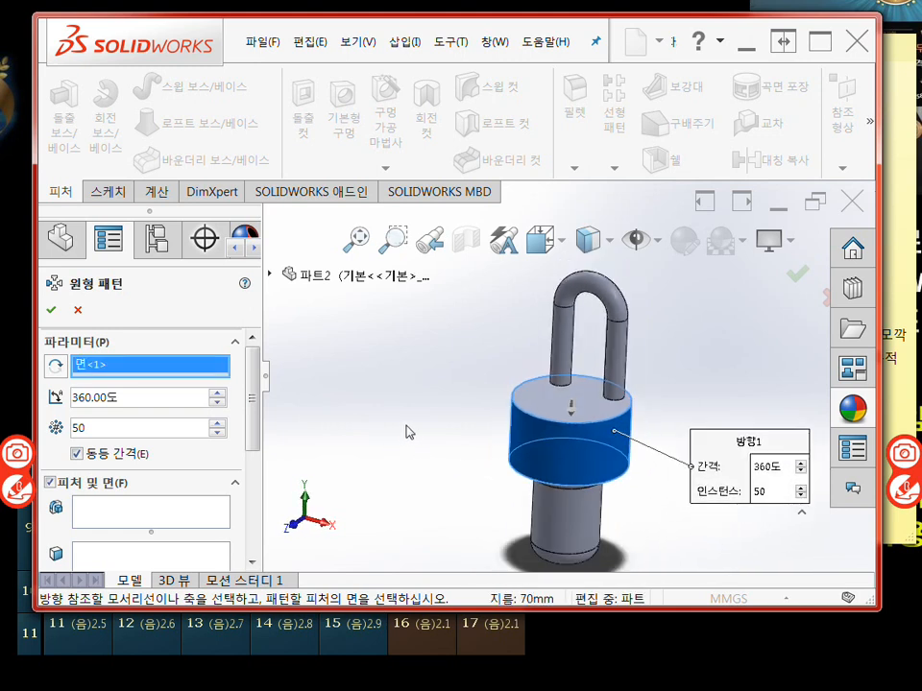
{"action": "left_click", "coordinate": [271, 274]}
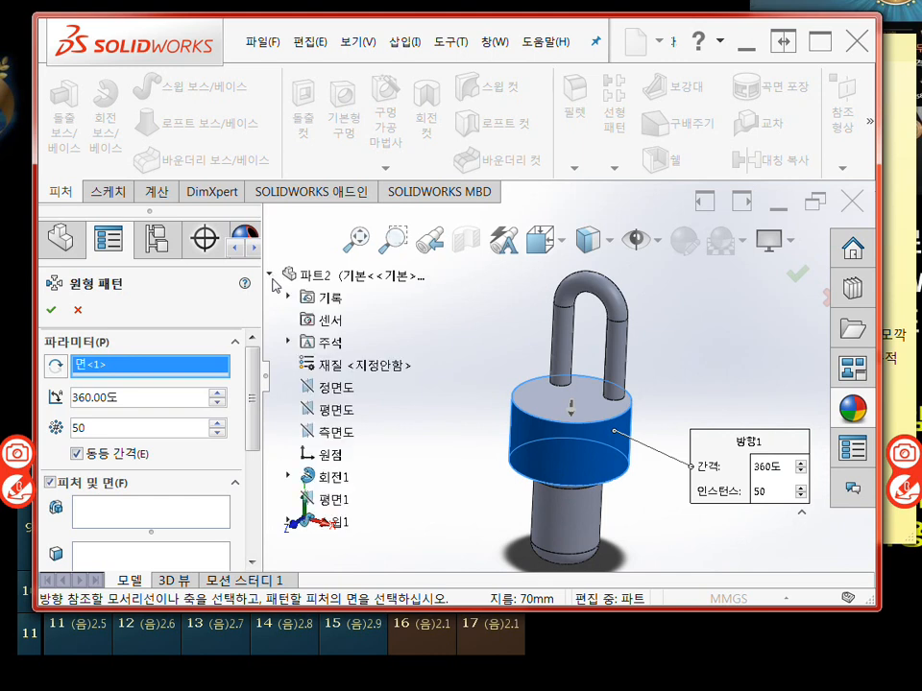
{"action": "left_click", "coordinate": [330, 520]}
{"action": "double_click", "coordinate": [163, 437]}
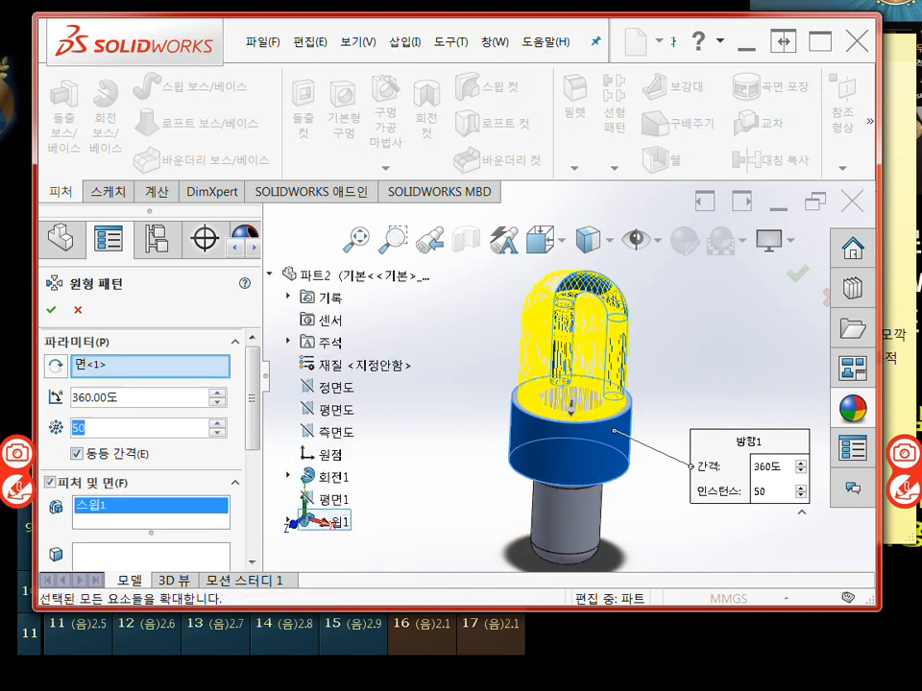
{"action": "type", "text": "3"}
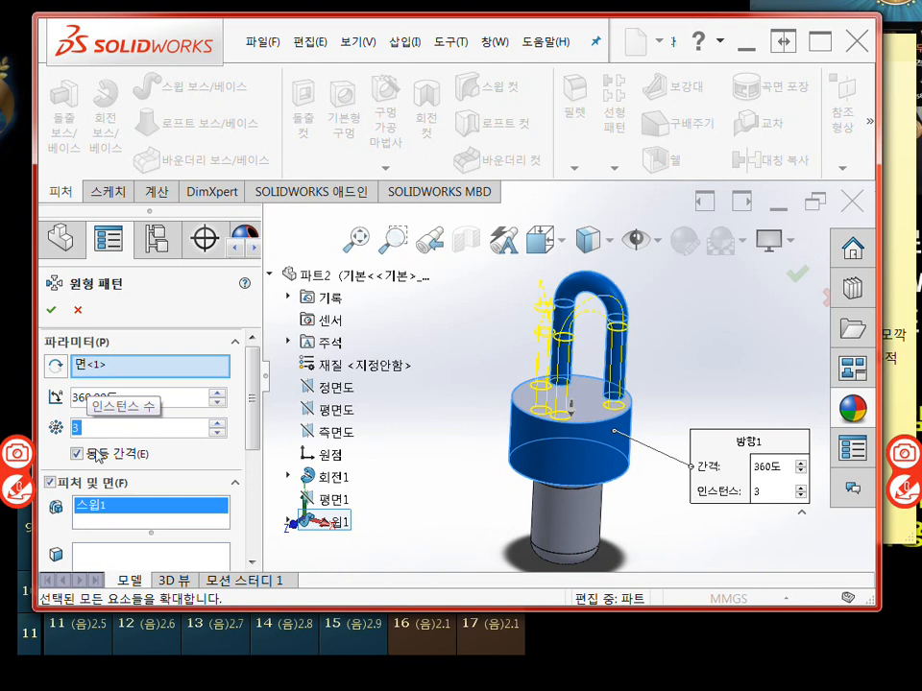
{"action": "middle_click_drag", "start_coordinate": [500, 348], "coordinate": [412, 401]}
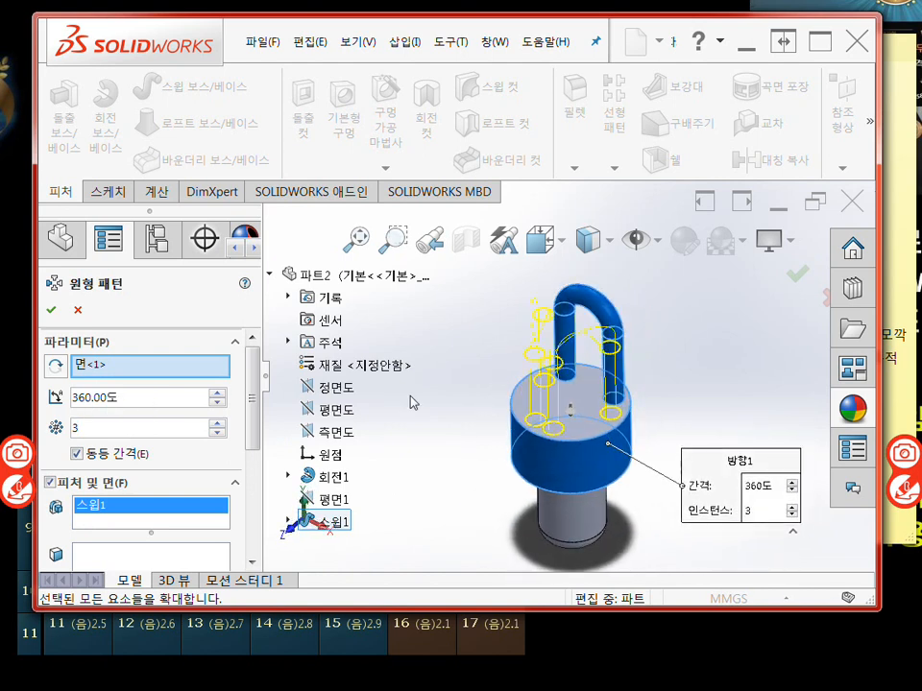
{"action": "left_click", "coordinate": [51, 310]}
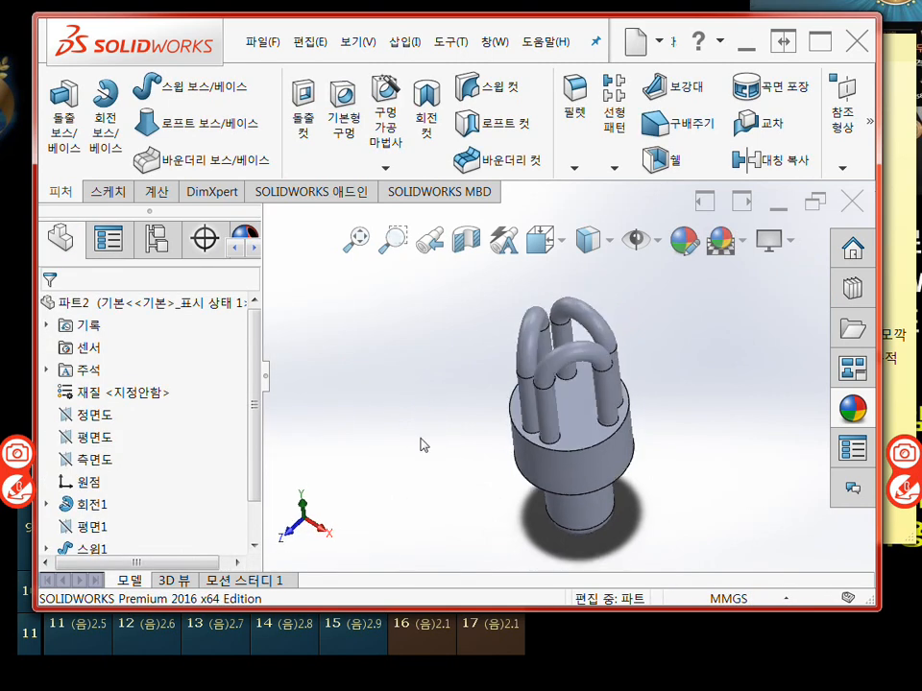
Step: Start a new sketch on the 평면도 reference plane
{"action": "middle_click_drag", "start_coordinate": [424, 444], "coordinate": [459, 381]}
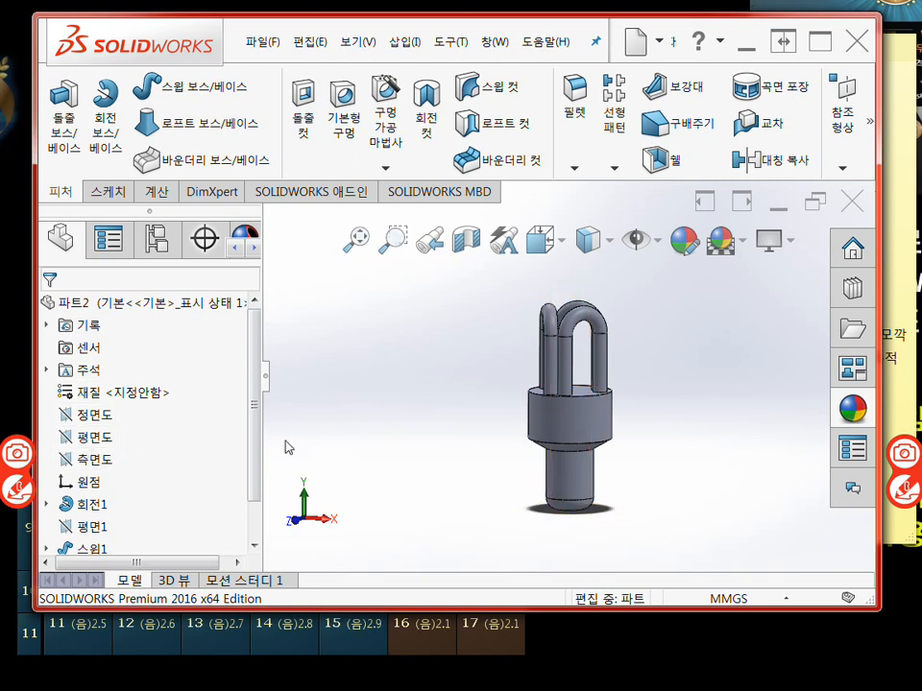
{"action": "middle_click_drag", "start_coordinate": [411, 389], "coordinate": [436, 431]}
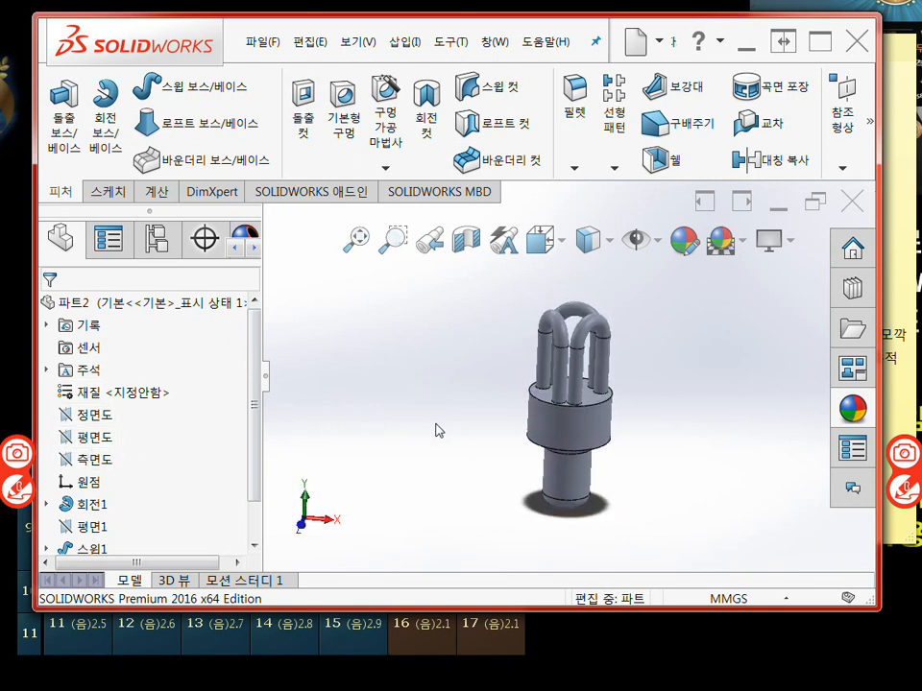
{"action": "left_click", "coordinate": [107, 445]}
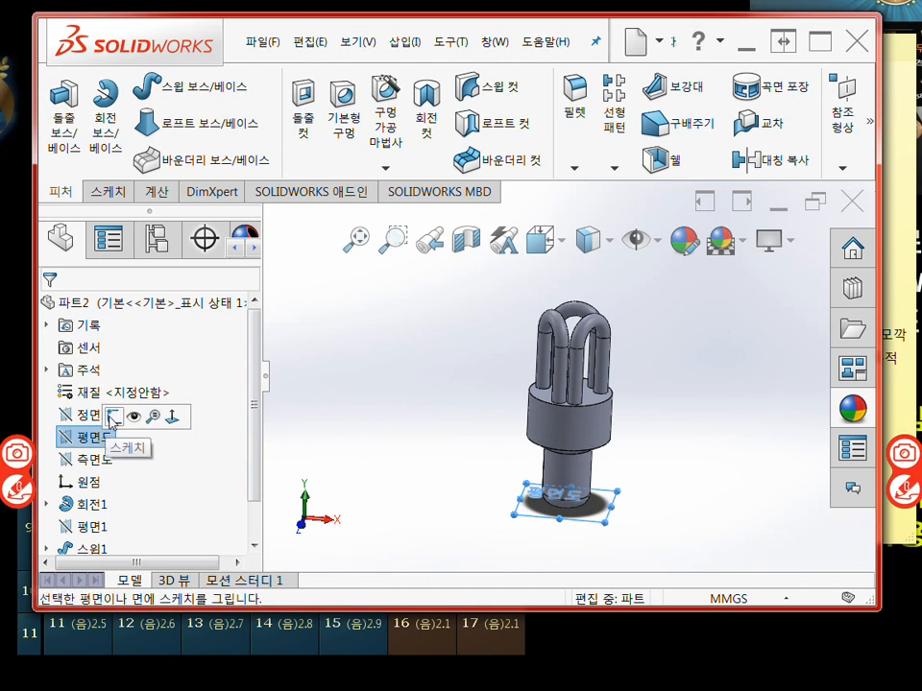
{"action": "left_click", "coordinate": [112, 419]}
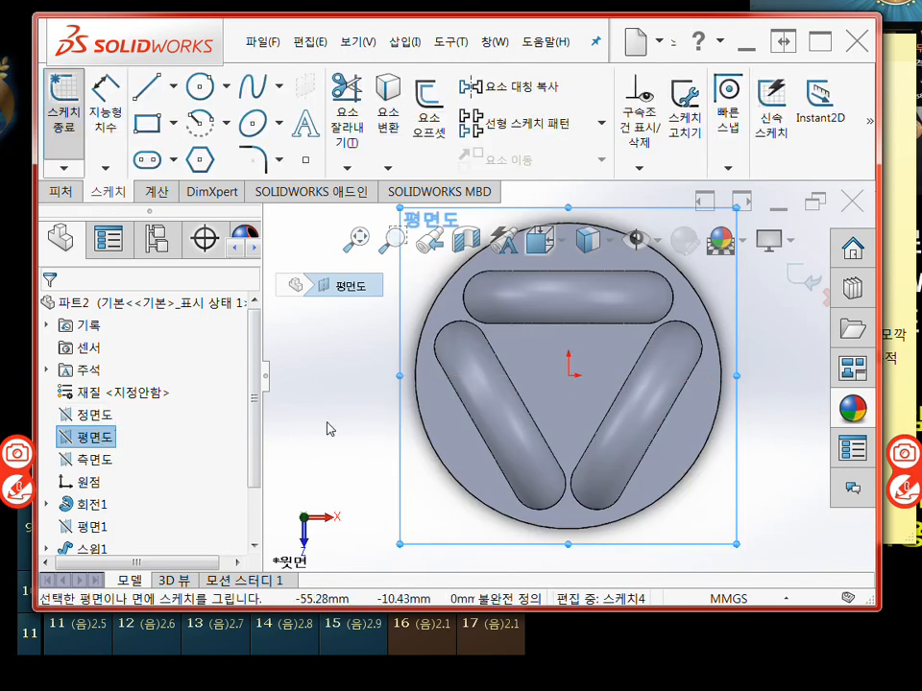
{"action": "left_click", "coordinate": [327, 428]}
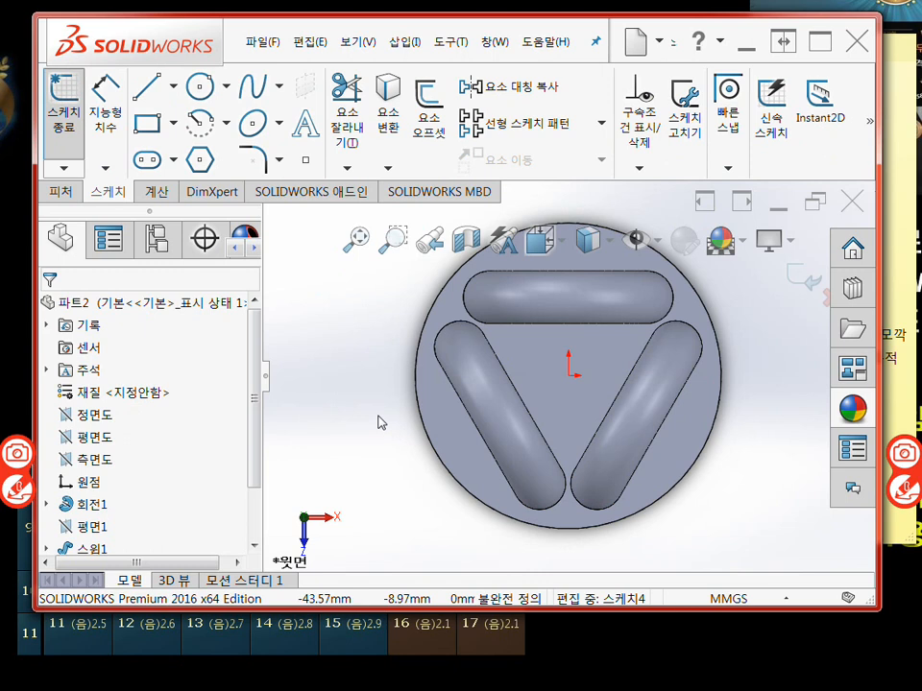
Step: Convert the circular edge where the shank meets the underside of the head into the sketch with Convert Entities
{"action": "middle_click_drag", "start_coordinate": [371, 413], "coordinate": [362, 371], "text": "ctrl"}
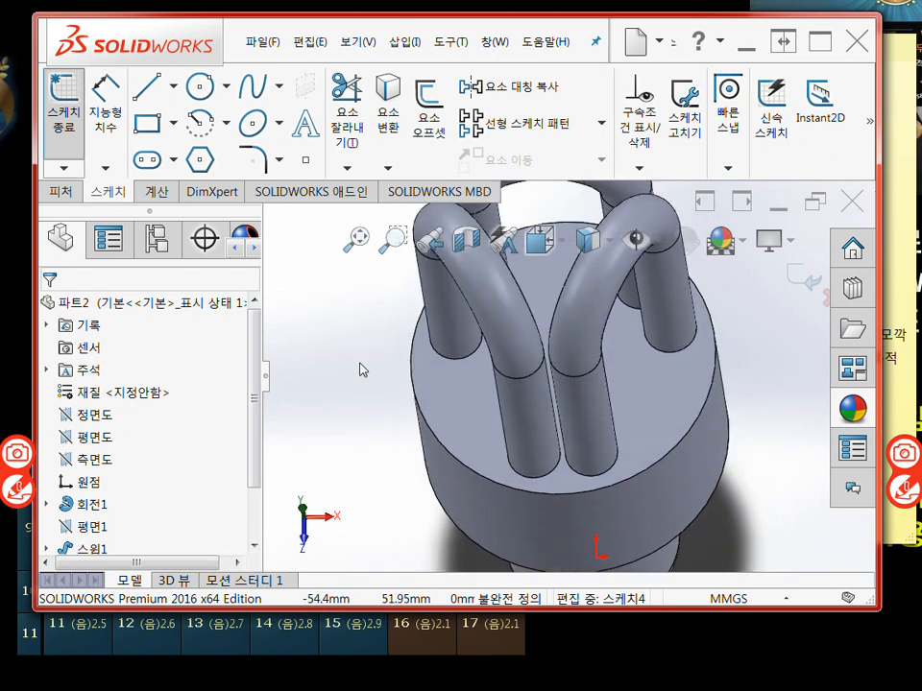
{"action": "middle_click_drag", "start_coordinate": [718, 437], "coordinate": [708, 395]}
{"action": "scroll", "coordinate": [716, 389], "scroll_direction": "up", "scroll_amount": 3}
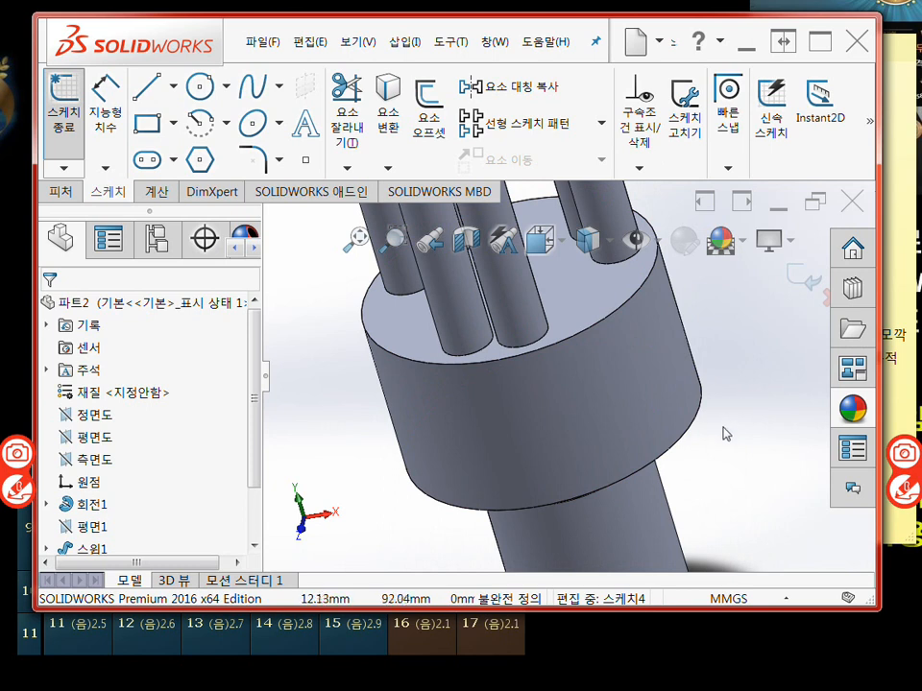
{"action": "scroll", "coordinate": [724, 434], "scroll_direction": "up", "scroll_amount": 5}
{"action": "middle_click_drag", "start_coordinate": [720, 445], "coordinate": [590, 365]}
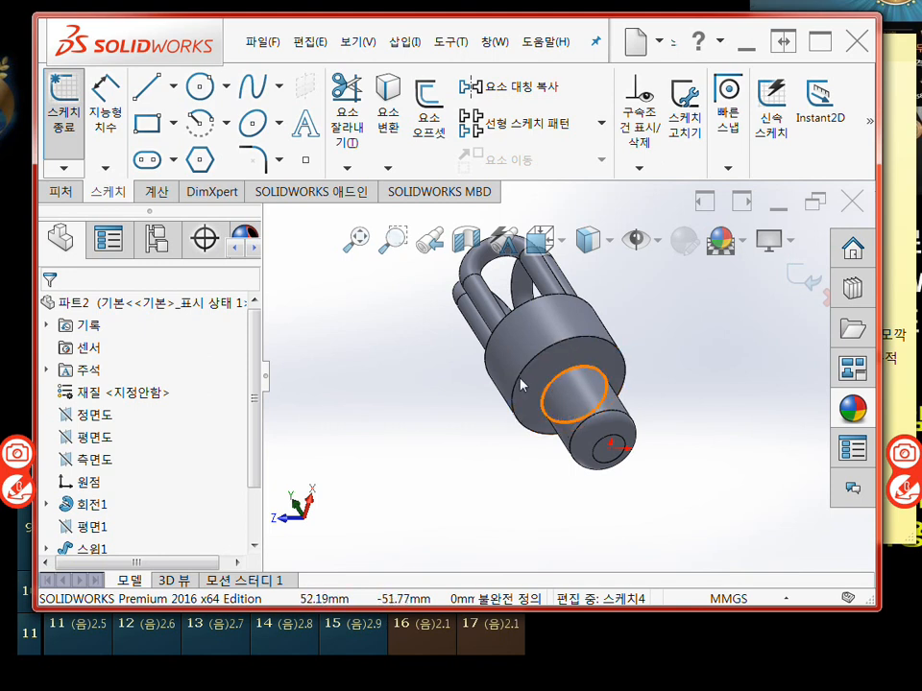
{"action": "left_click", "coordinate": [392, 92]}
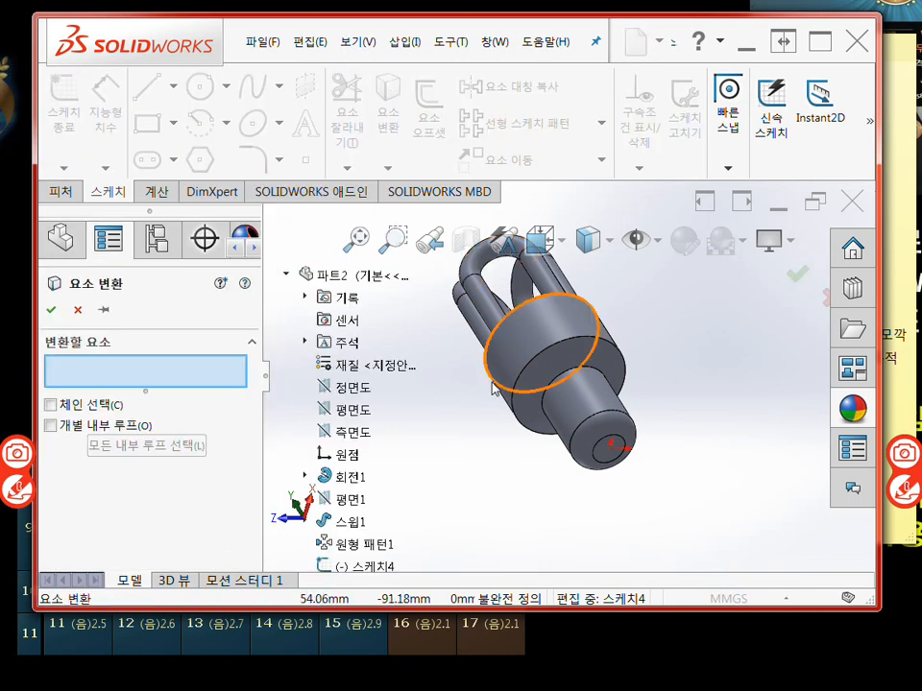
{"action": "left_click", "coordinate": [557, 384]}
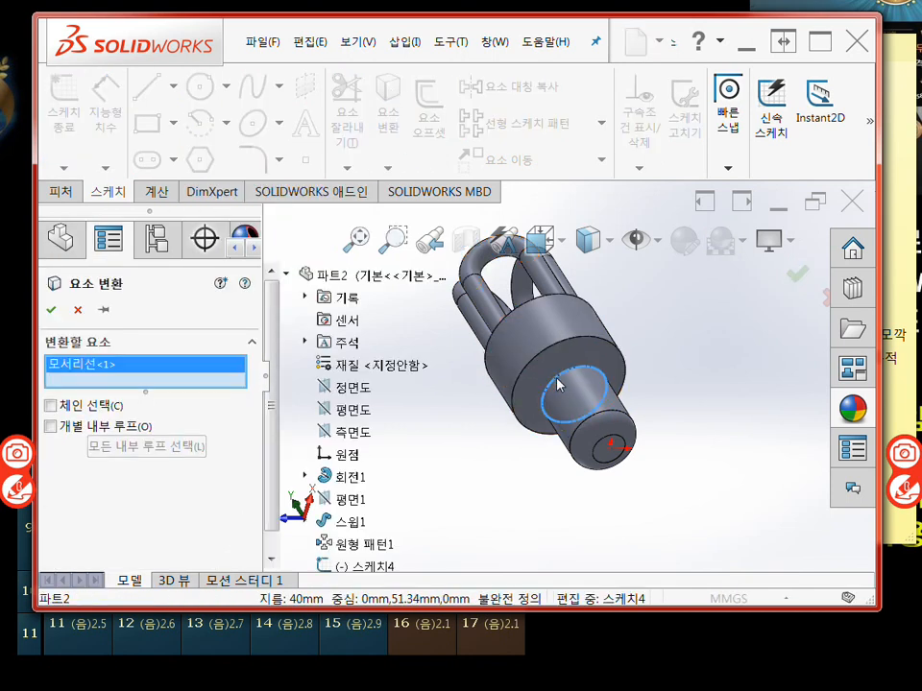
{"action": "left_click", "coordinate": [53, 311]}
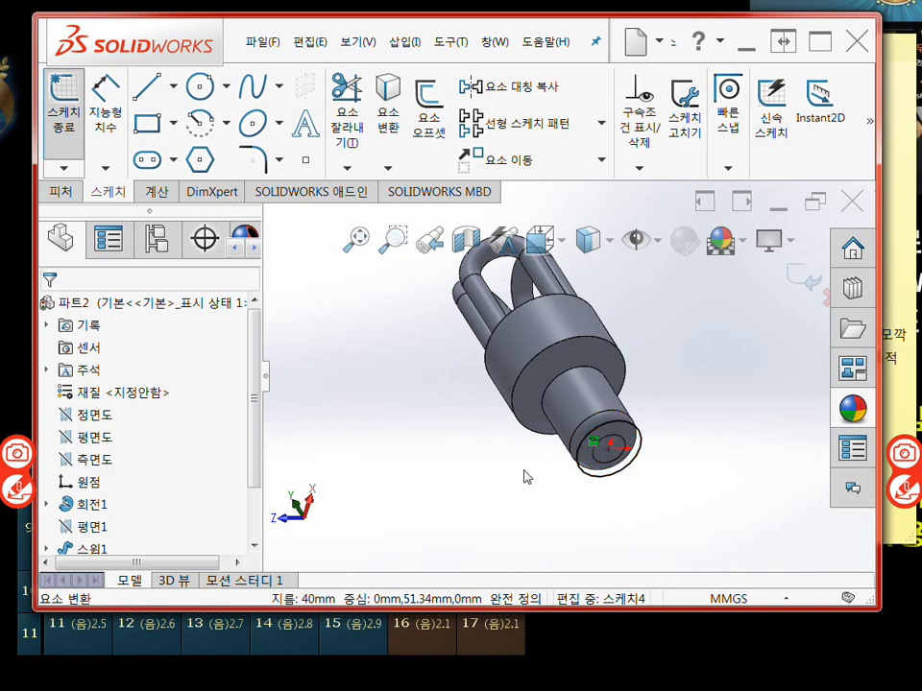
Step: Start a helix curve from the converted circle sketch at the shank's rounded end
{"action": "key", "text": "ctrl+8"}
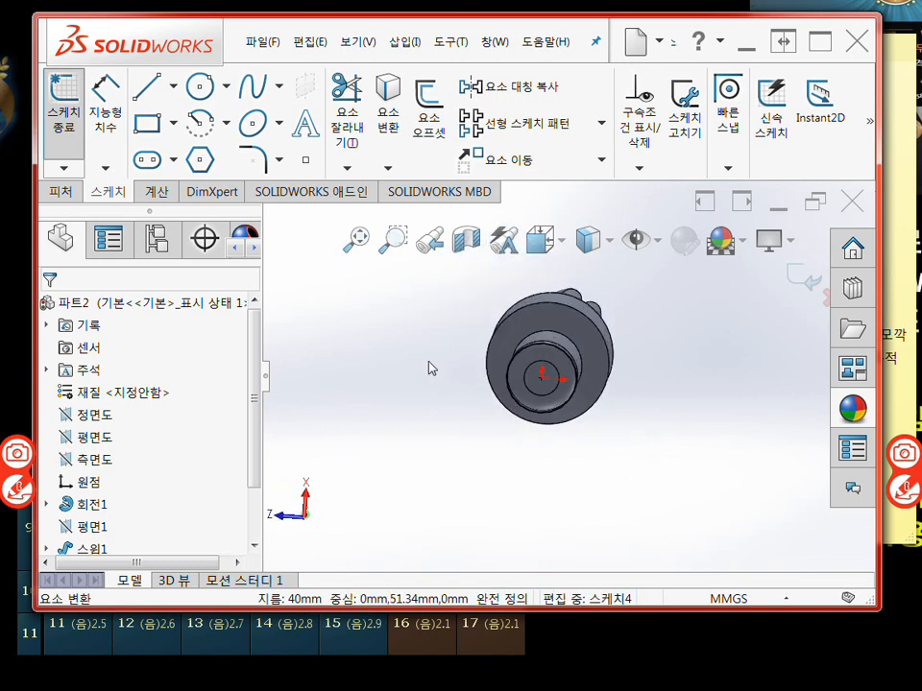
{"action": "middle_click_drag", "start_coordinate": [443, 346], "coordinate": [590, 504]}
{"action": "scroll", "coordinate": [617, 356], "scroll_direction": "down", "scroll_amount": 3}
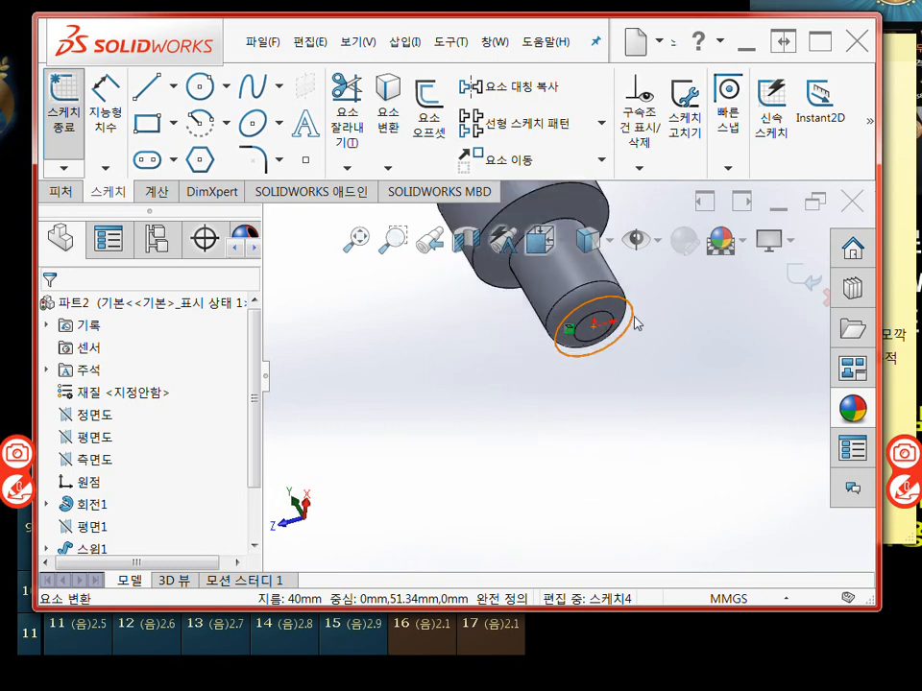
{"action": "middle_click_drag", "start_coordinate": [634, 323], "coordinate": [607, 417], "text": "ctrl"}
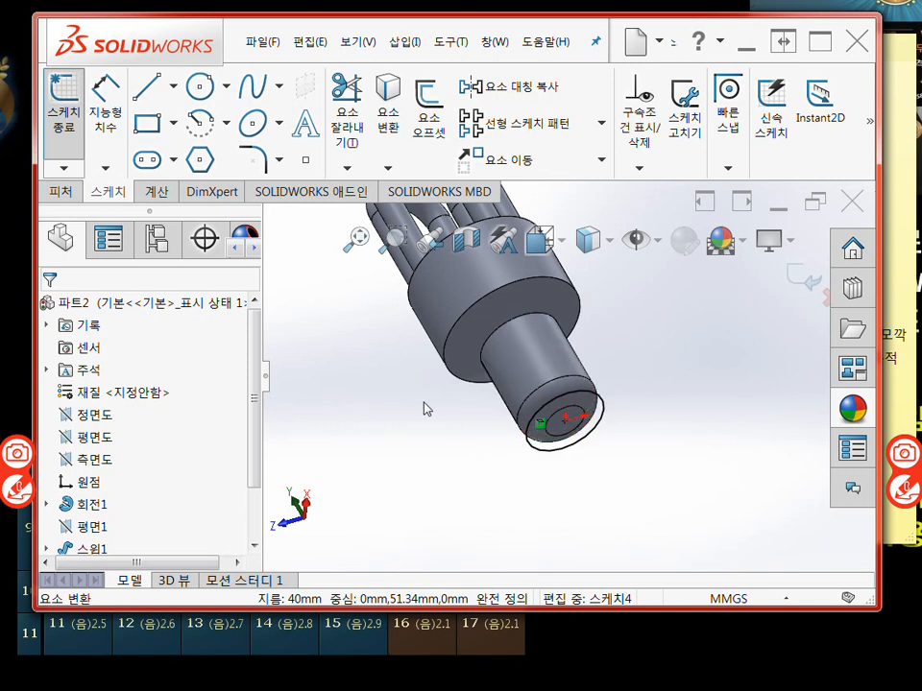
{"action": "left_click", "coordinate": [405, 43]}
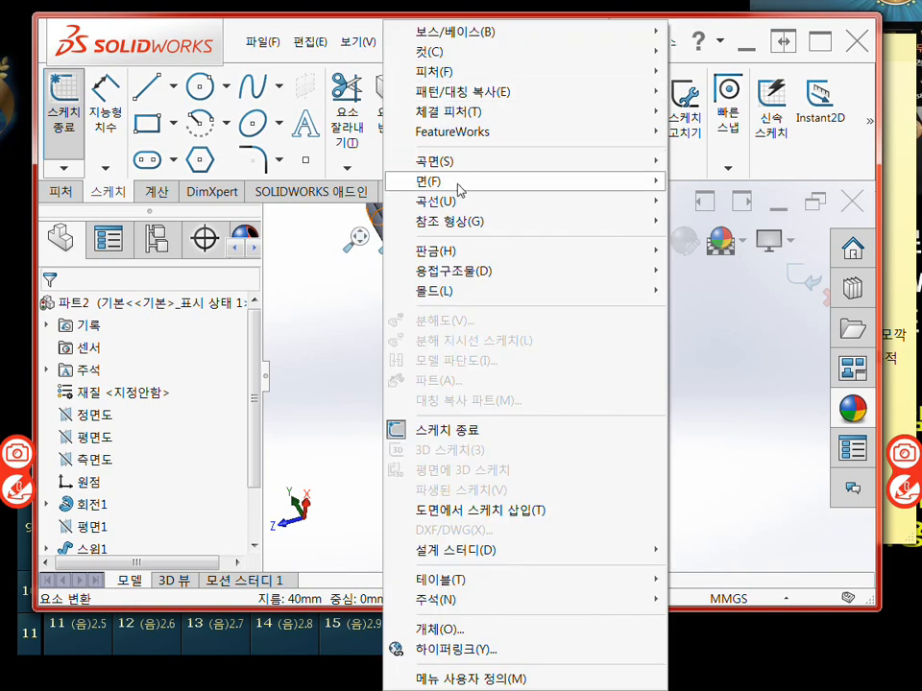
{"action": "mouse_move", "coordinate": [464, 207]}
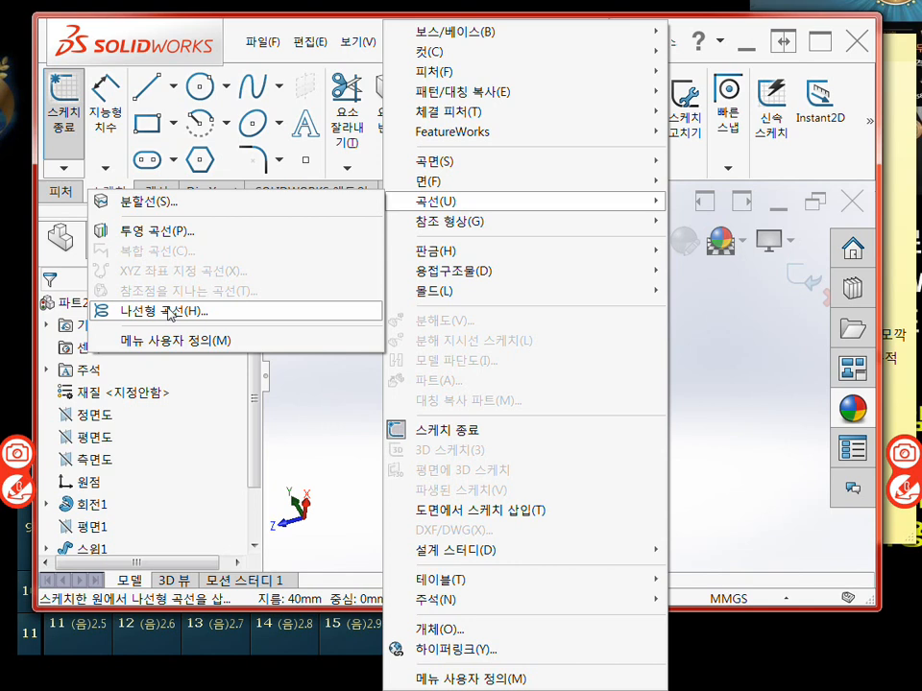
{"action": "left_click", "coordinate": [169, 311]}
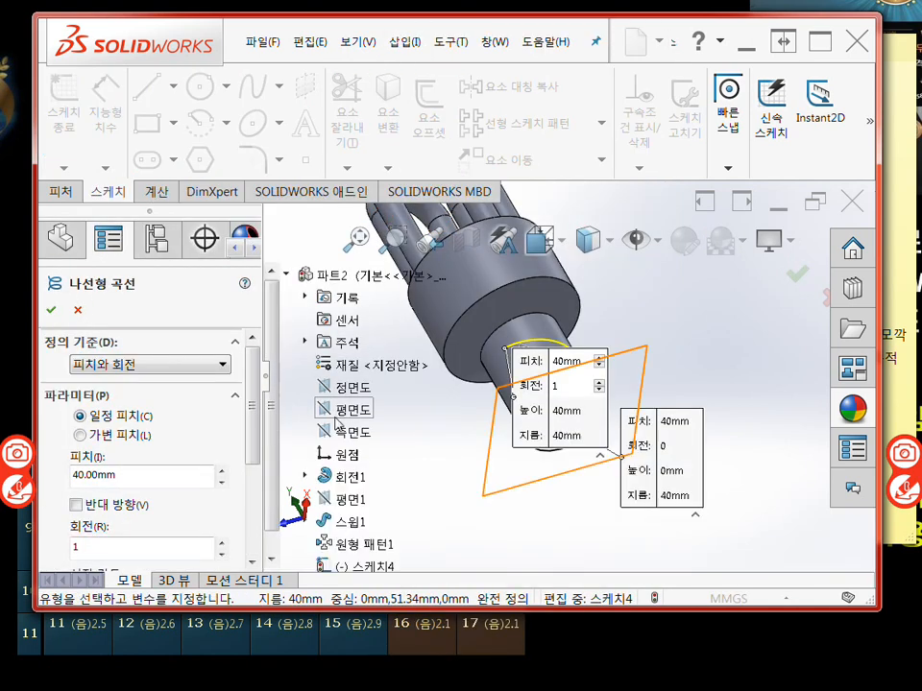
Step: Set the helix's constant pitch to 10 mm
{"action": "middle_click_drag", "start_coordinate": [459, 478], "coordinate": [463, 560]}
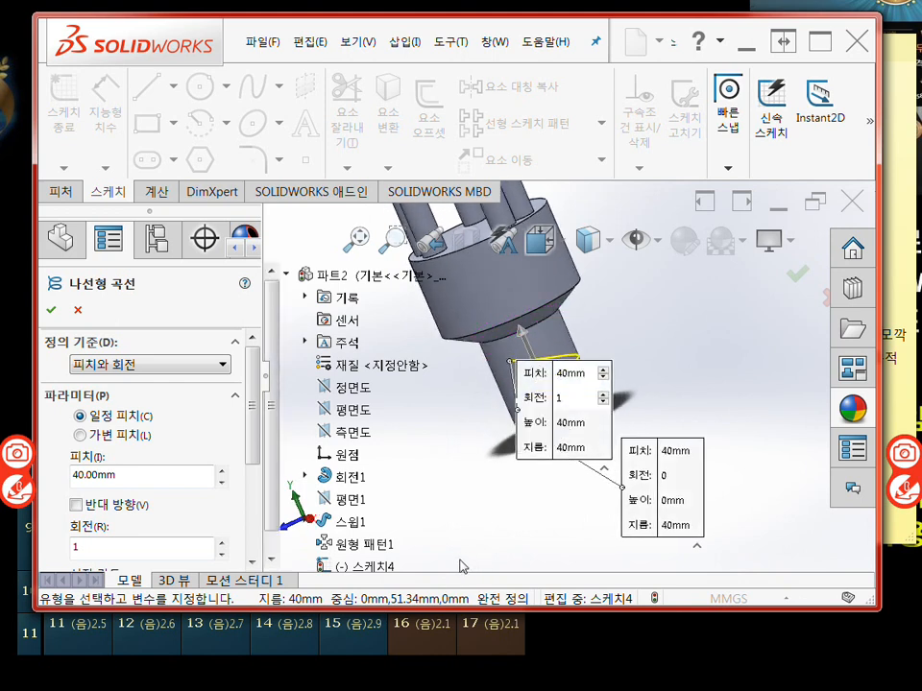
{"action": "scroll", "coordinate": [188, 299], "scroll_direction": "down", "scroll_amount": 3}
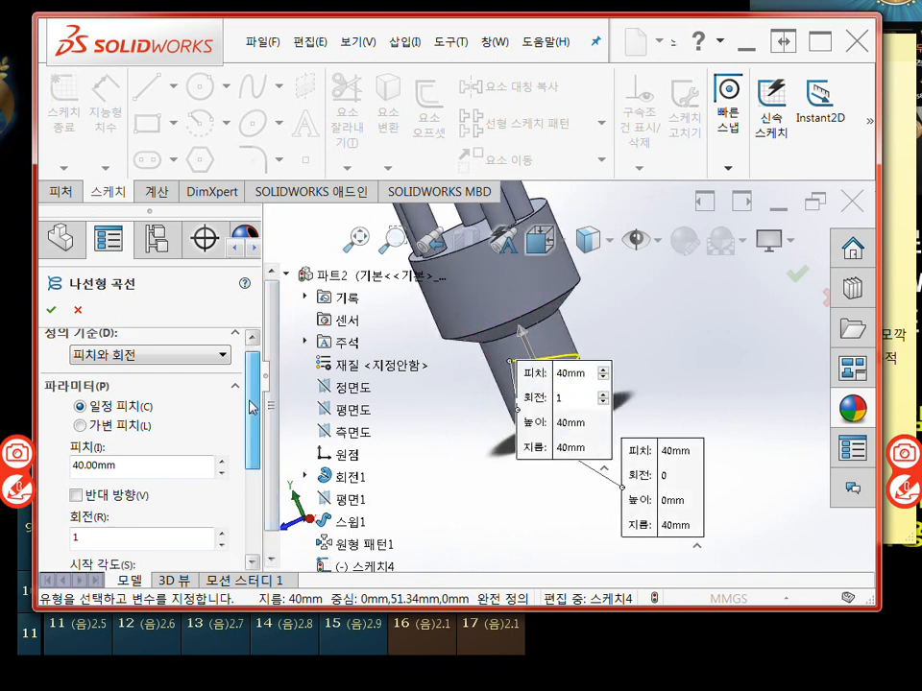
{"action": "left_click_drag", "start_coordinate": [123, 397], "coordinate": [71, 396]}
{"action": "type", "text": "1"}
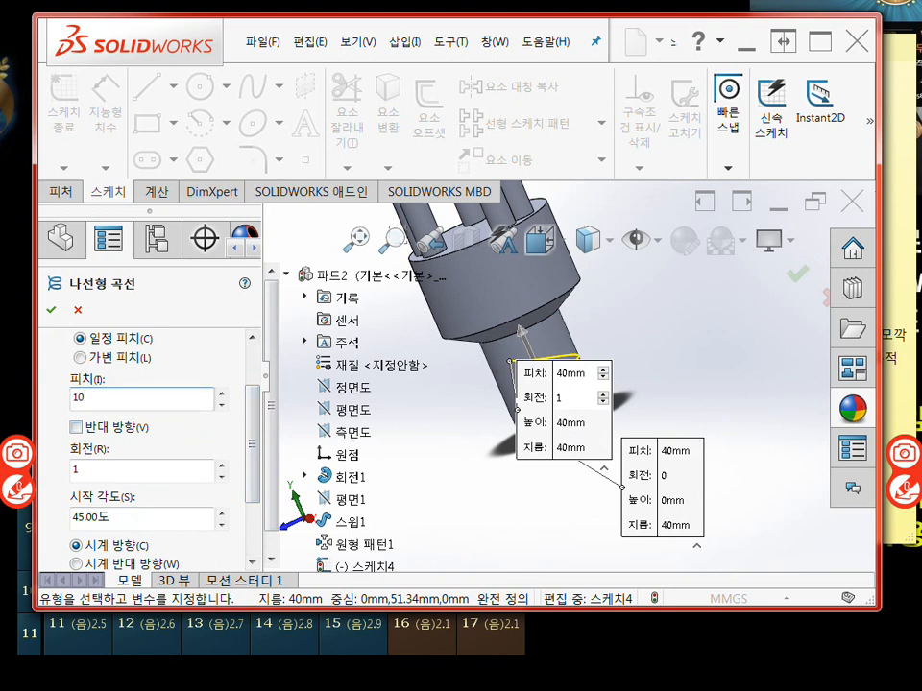
{"action": "type", "text": "0"}
{"action": "key", "text": "Return"}
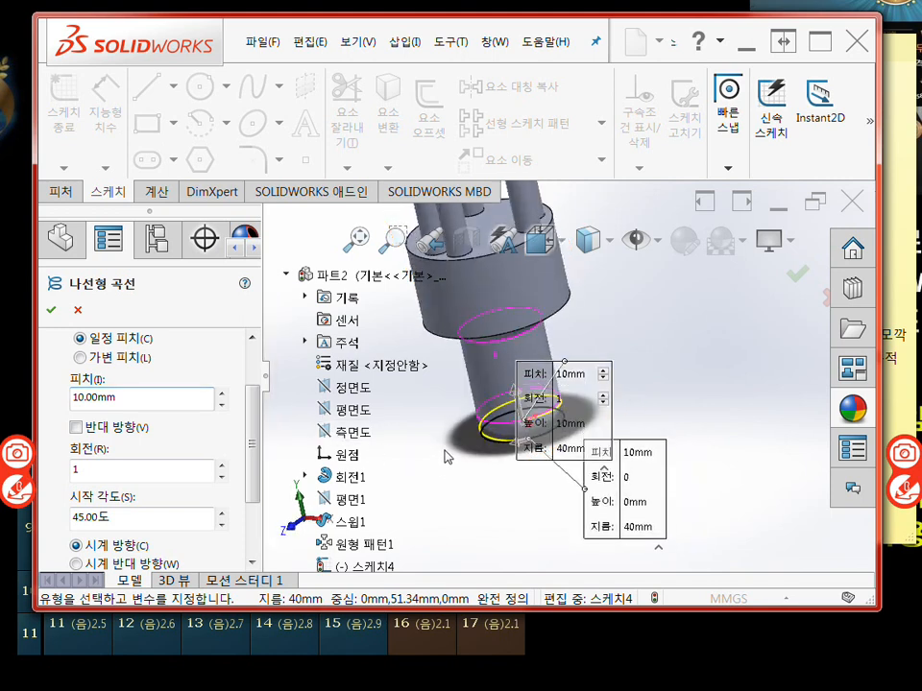
Step: Set the helix to 4 revolutions with a start angle of 0 degrees
{"action": "middle_click_drag", "start_coordinate": [444, 450], "coordinate": [414, 447]}
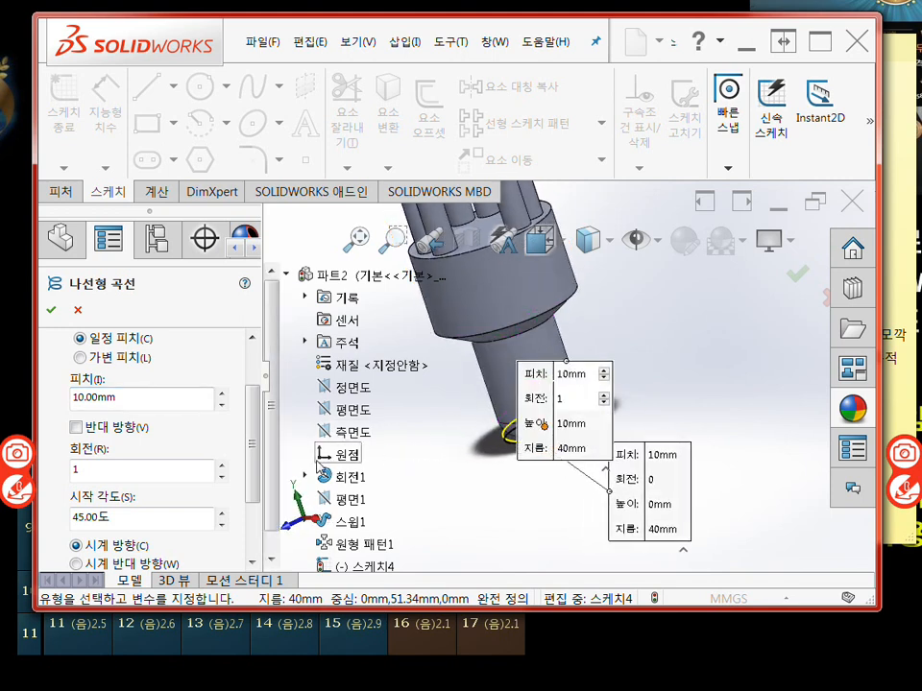
{"action": "left_click", "coordinate": [92, 473]}
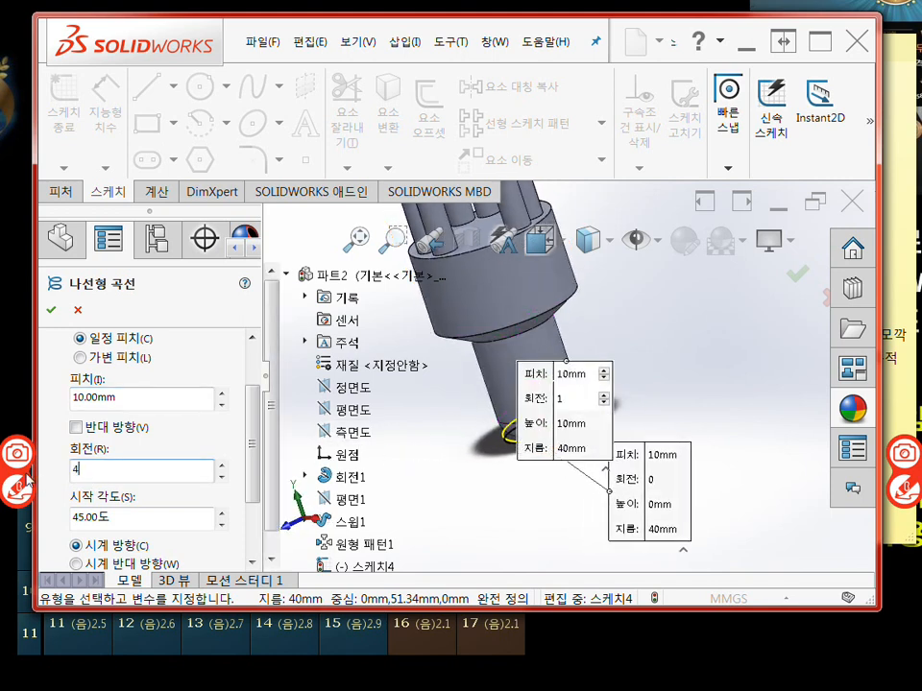
{"action": "type", "text": "4"}
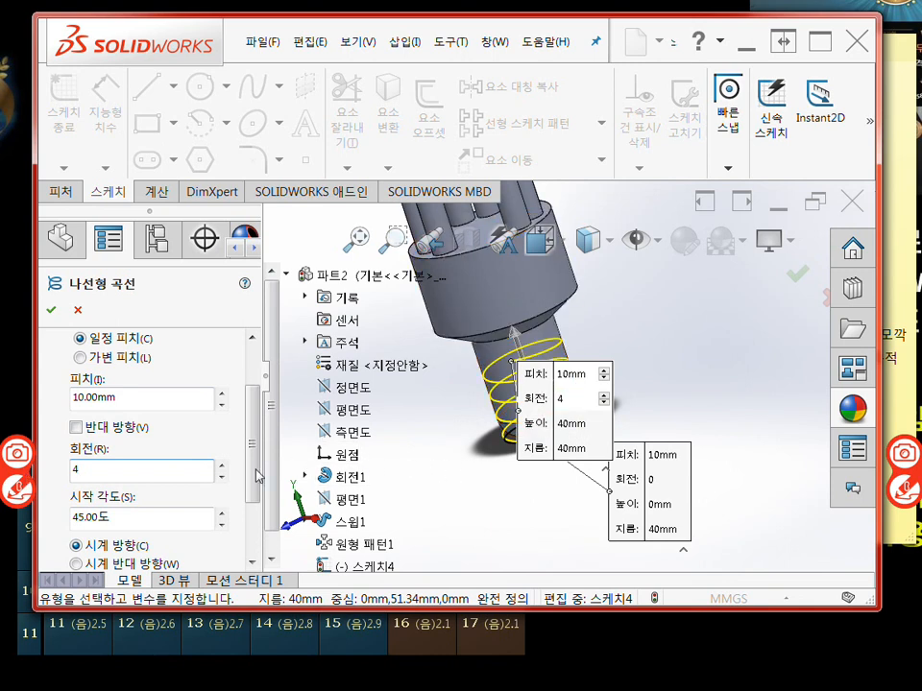
{"action": "left_click", "coordinate": [129, 524]}
{"action": "type", "text": "0"}
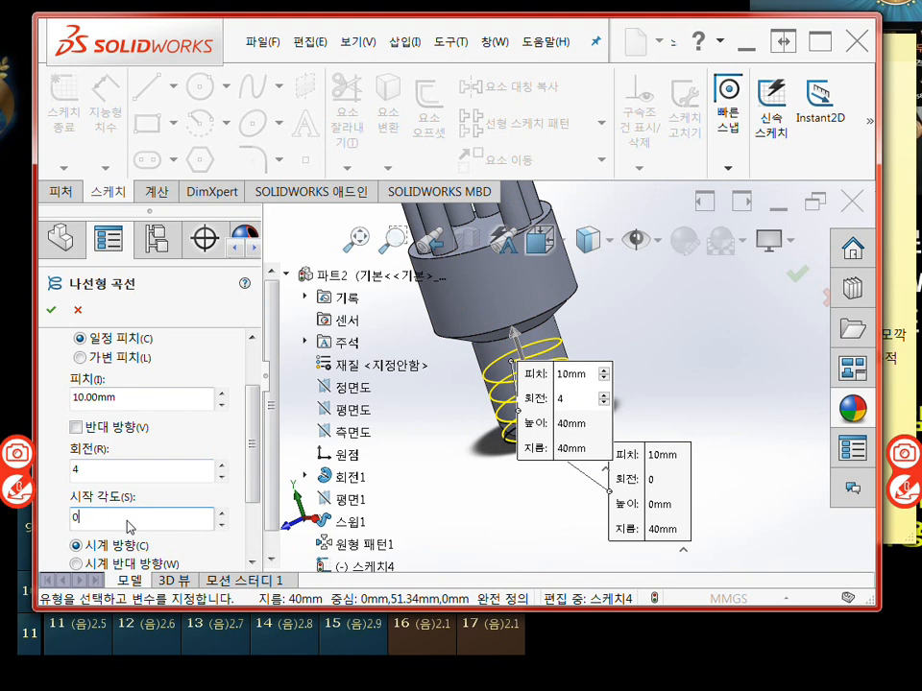
{"action": "key", "text": "Return"}
Step: Move the two helix parameter callouts clear of the shank and accept the clockwise helix
{"action": "middle_click_drag", "start_coordinate": [468, 498], "coordinate": [493, 477]}
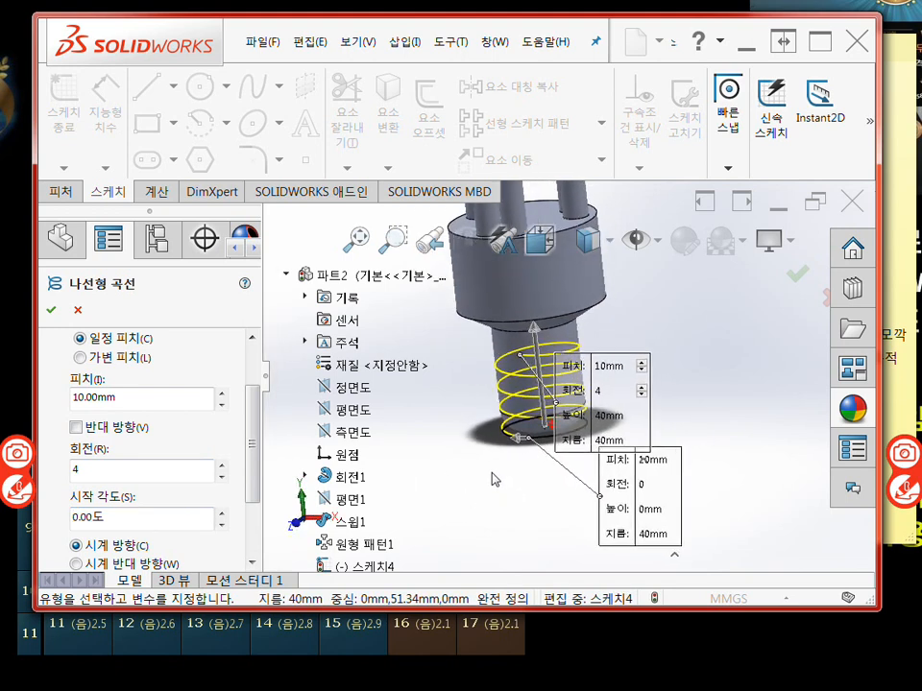
{"action": "scroll", "coordinate": [257, 435], "scroll_direction": "down", "scroll_amount": 3}
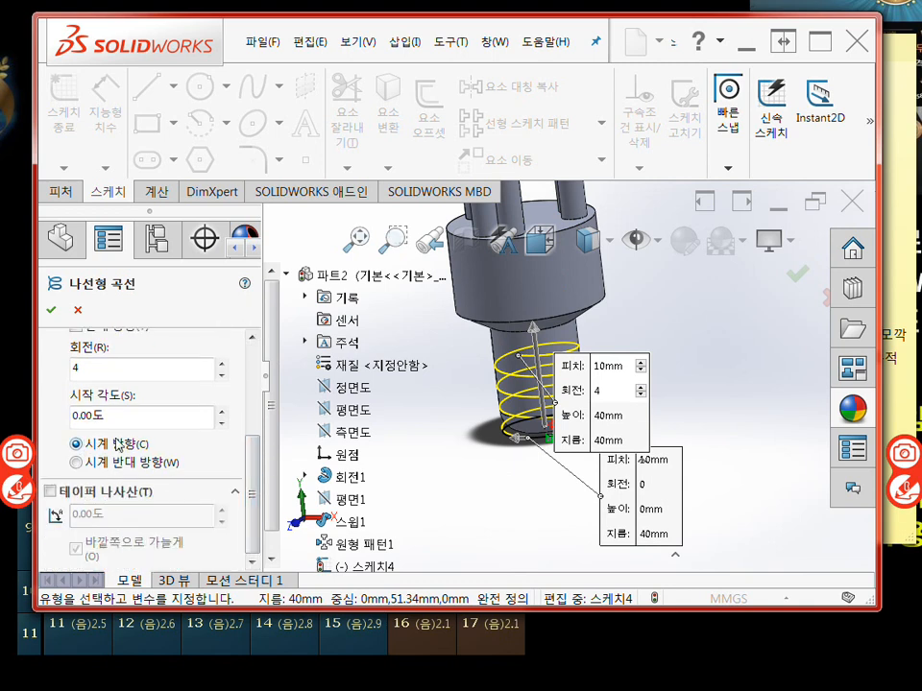
{"action": "scroll", "coordinate": [257, 490], "scroll_direction": "up", "scroll_amount": 3}
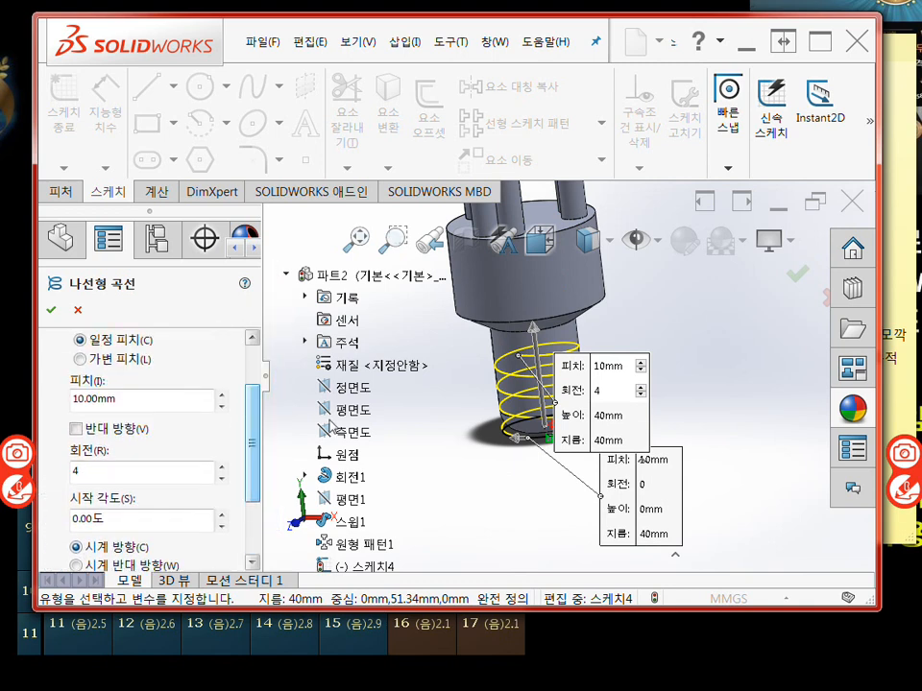
{"action": "left_click_drag", "start_coordinate": [632, 371], "coordinate": [725, 312]}
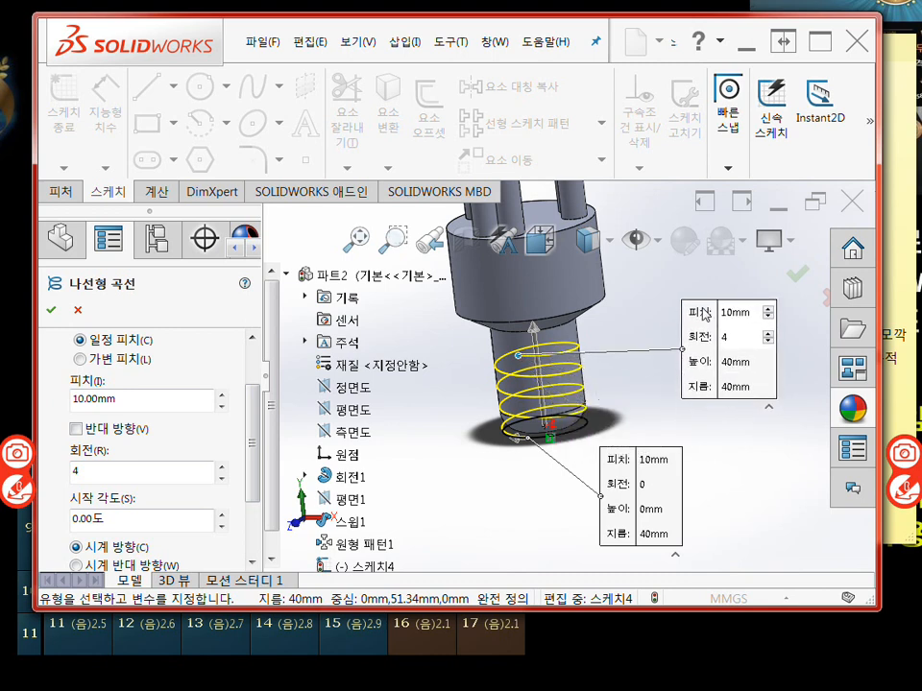
{"action": "left_click_drag", "start_coordinate": [610, 470], "coordinate": [492, 485]}
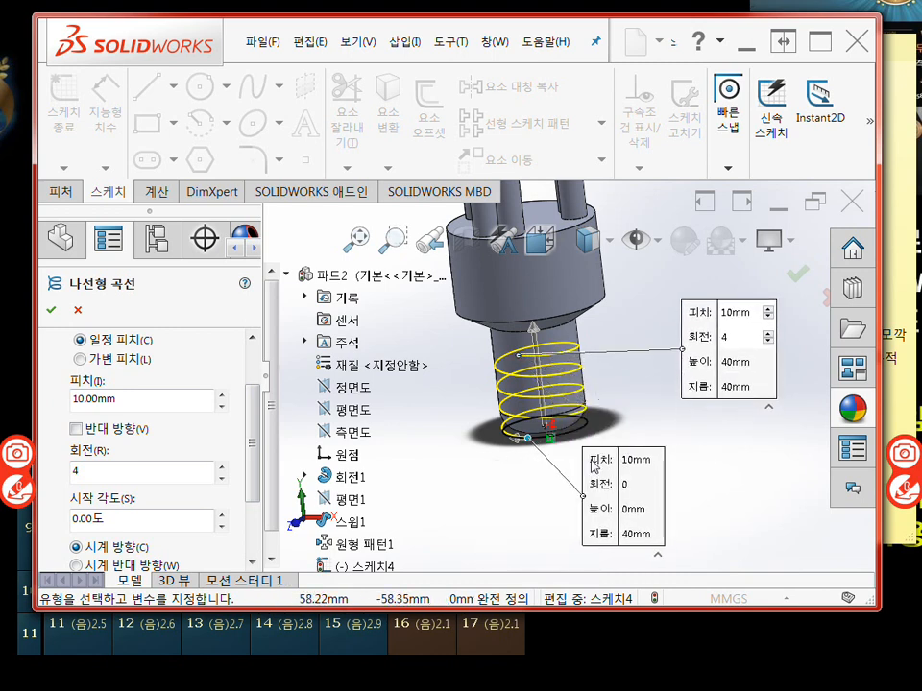
{"action": "middle_click_drag", "start_coordinate": [508, 485], "coordinate": [486, 465]}
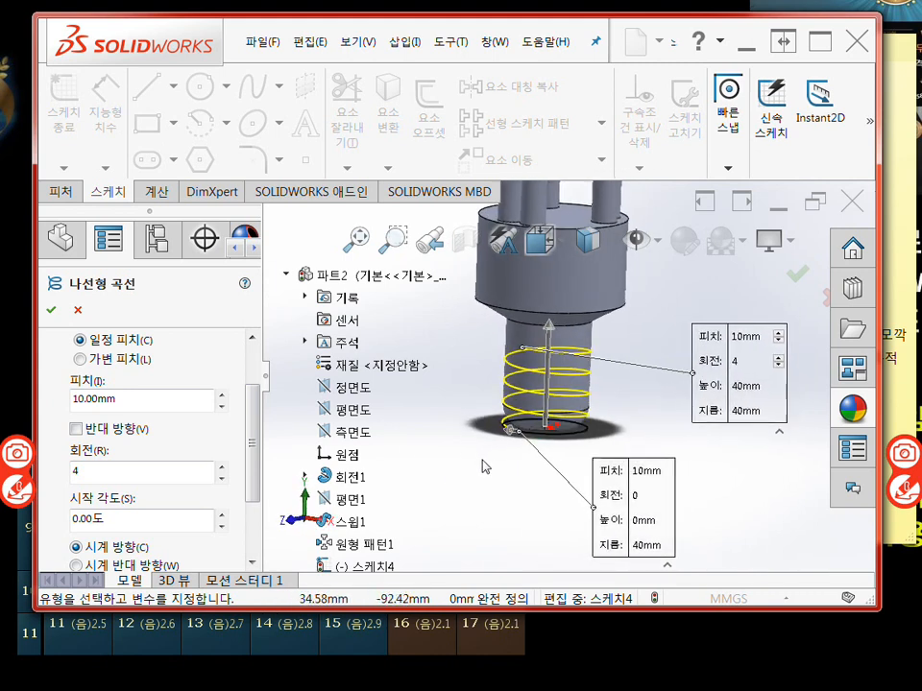
{"action": "left_click", "coordinate": [52, 310]}
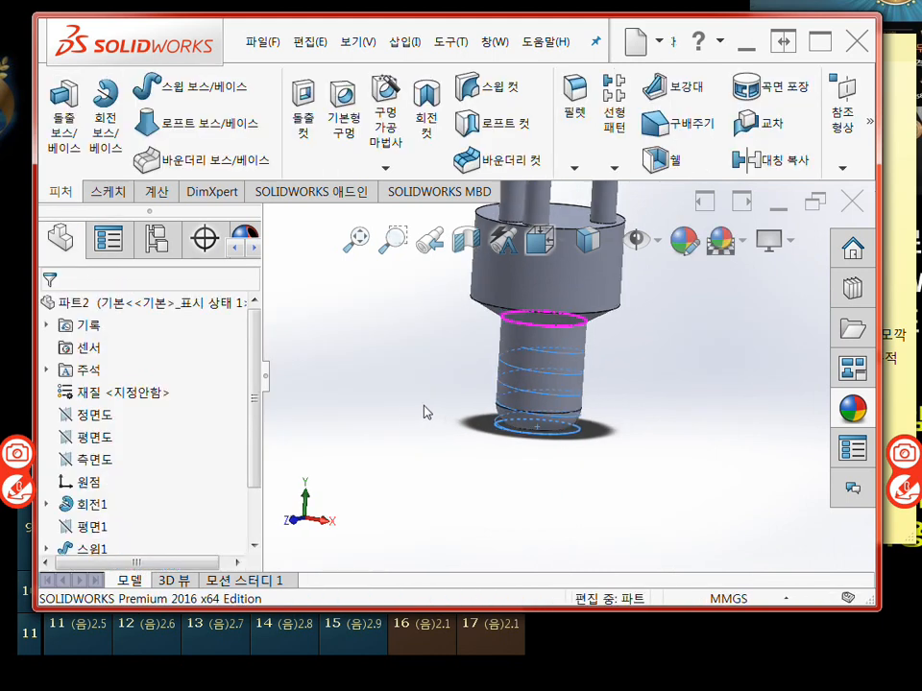
Step: Start a new sketch on the 측면도 reference plane
{"action": "middle_click_drag", "start_coordinate": [427, 412], "coordinate": [468, 420]}
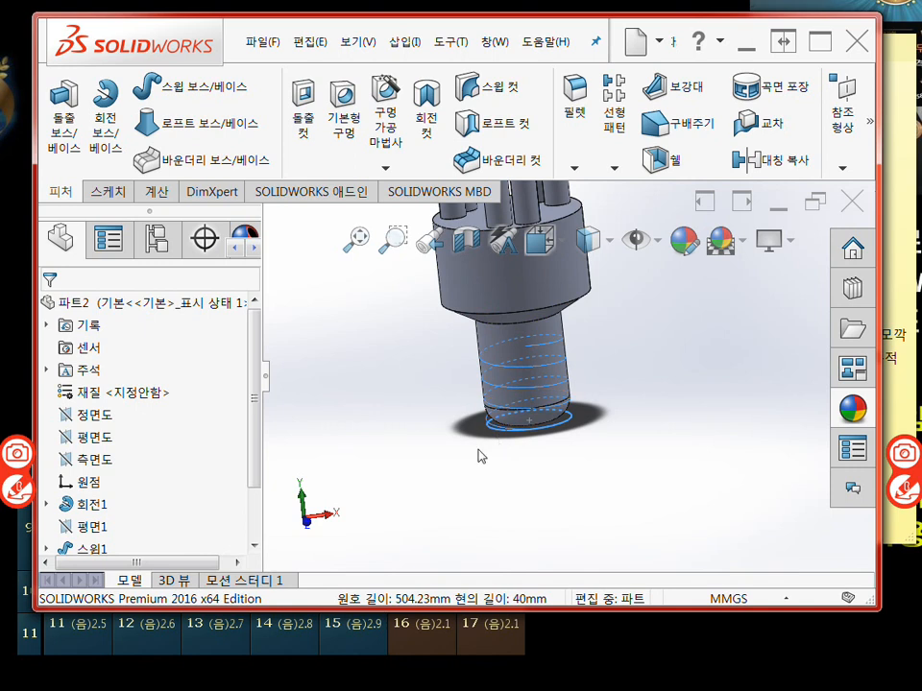
{"action": "mouse_move", "coordinate": [474, 444]}
{"action": "middle_mouse_down"}
{"action": "mouse_move", "coordinate": [481, 448]}
{"action": "mouse_move", "coordinate": [470, 436]}
{"action": "middle_mouse_up"}
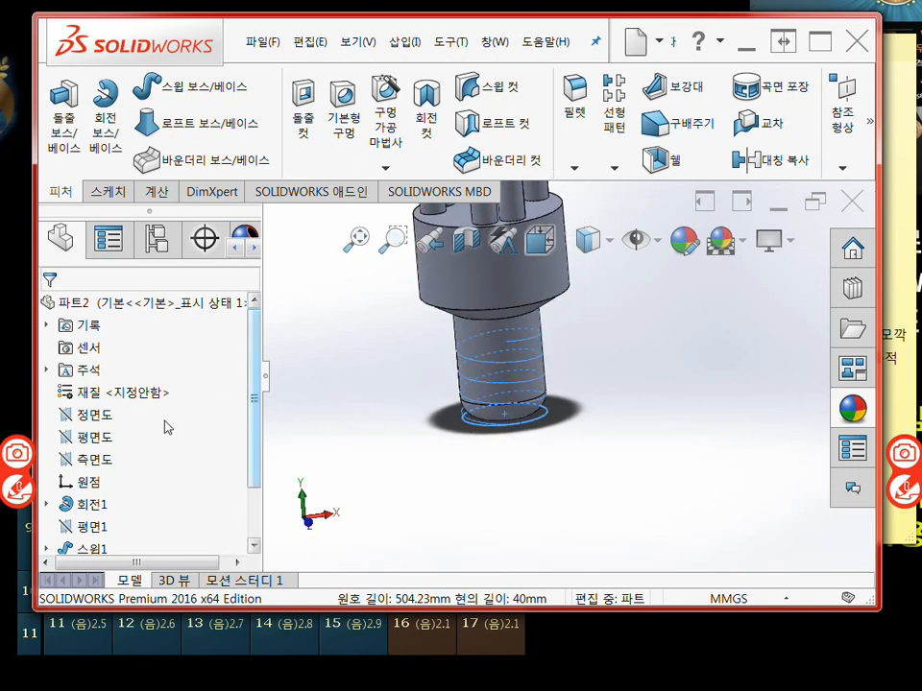
{"action": "middle_click_drag", "start_coordinate": [380, 403], "coordinate": [374, 455]}
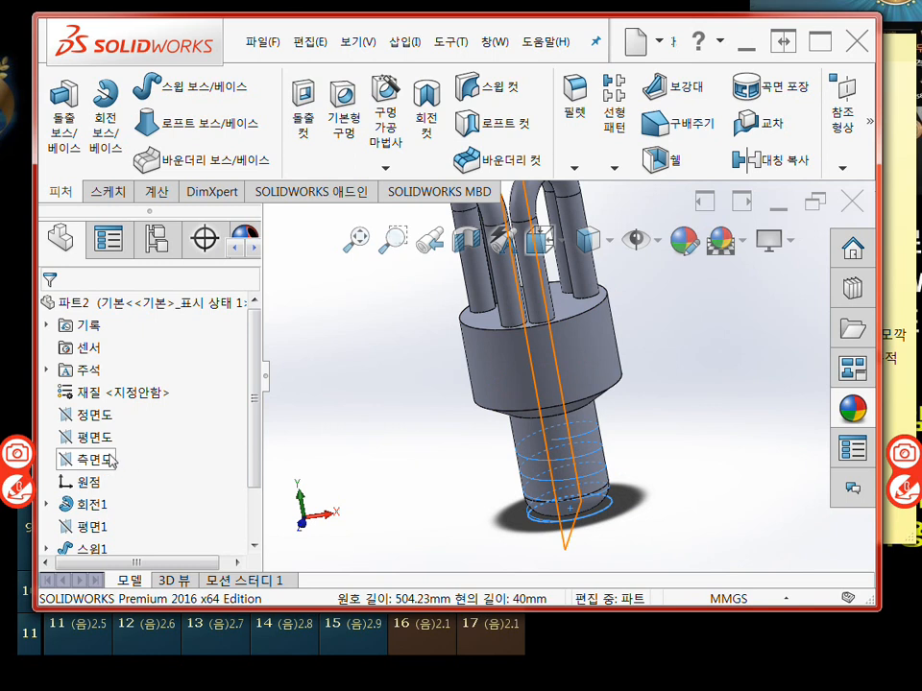
{"action": "left_click", "coordinate": [96, 460]}
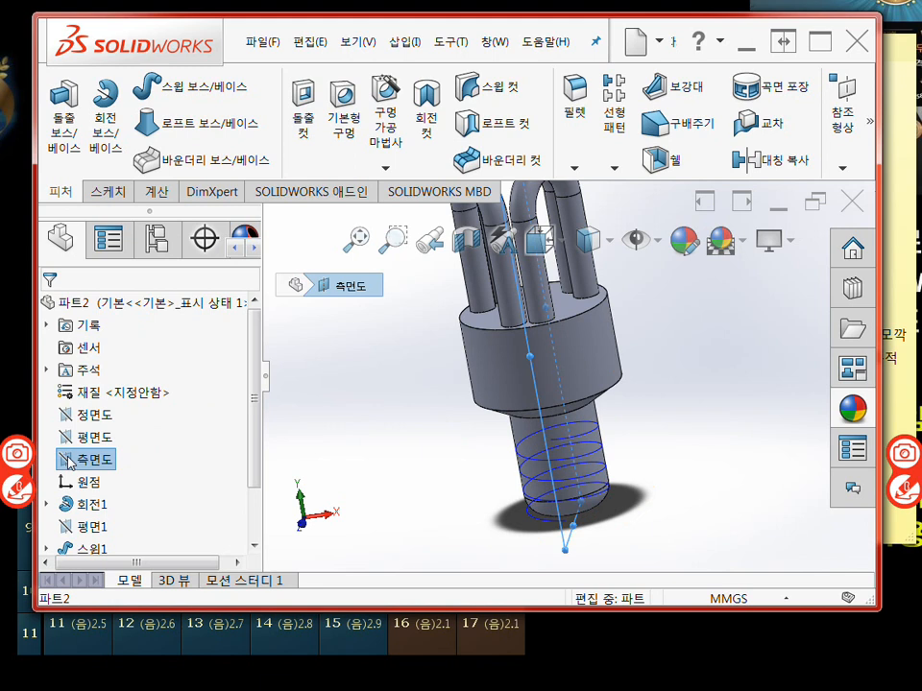
{"action": "left_click", "coordinate": [75, 435]}
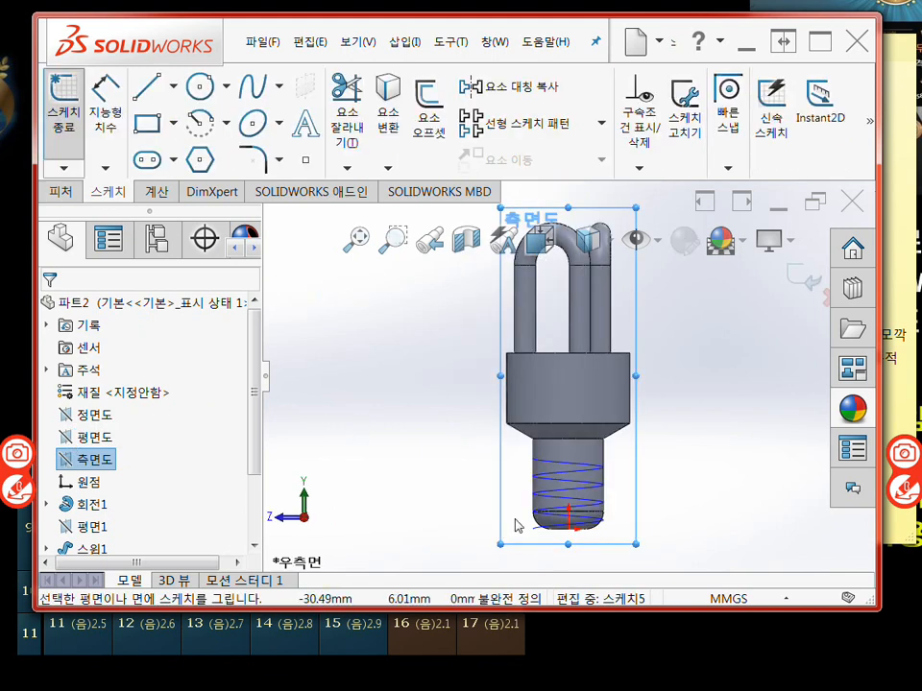
Step: Sketch a circle about 10.6 mm in diameter beside the shank's rounded end, near the helix start
{"action": "scroll", "coordinate": [547, 522], "scroll_direction": "down", "scroll_amount": 5}
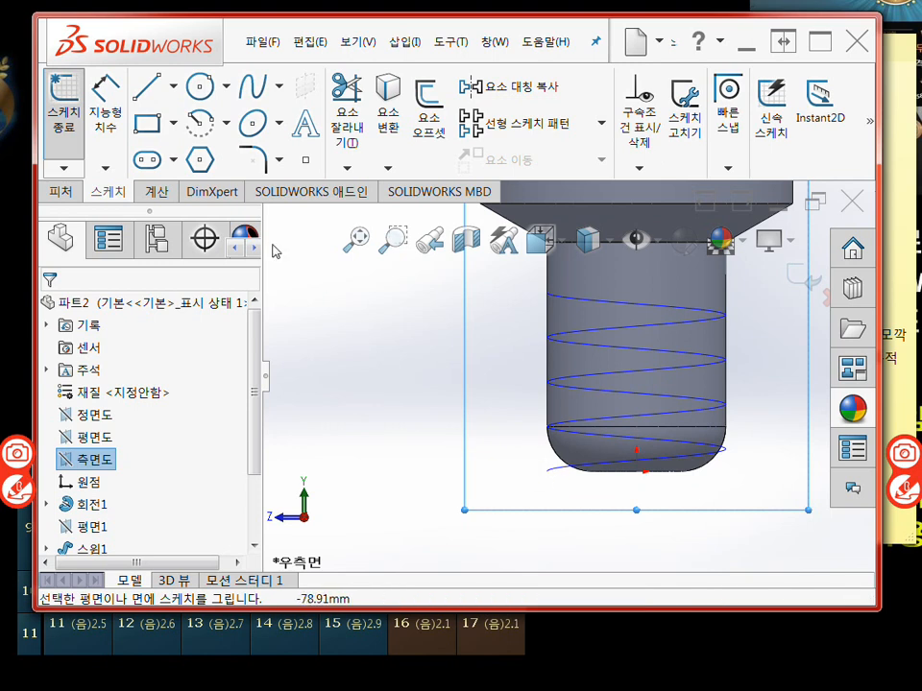
{"action": "left_click", "coordinate": [200, 85]}
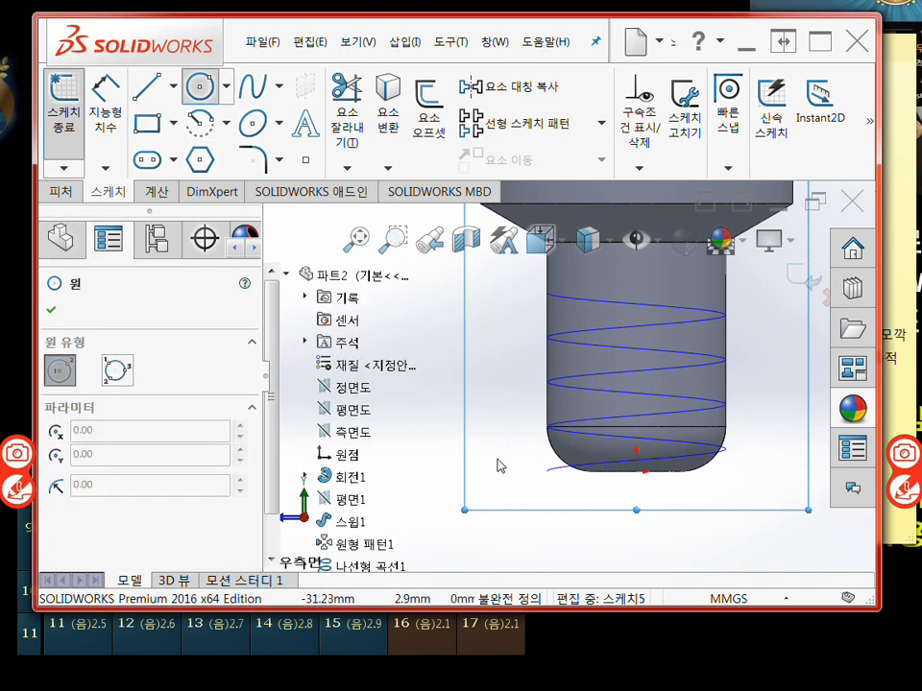
{"action": "left_click", "coordinate": [496, 458]}
{"action": "left_click", "coordinate": [505, 480]}
{"action": "key", "text": "Escape"}
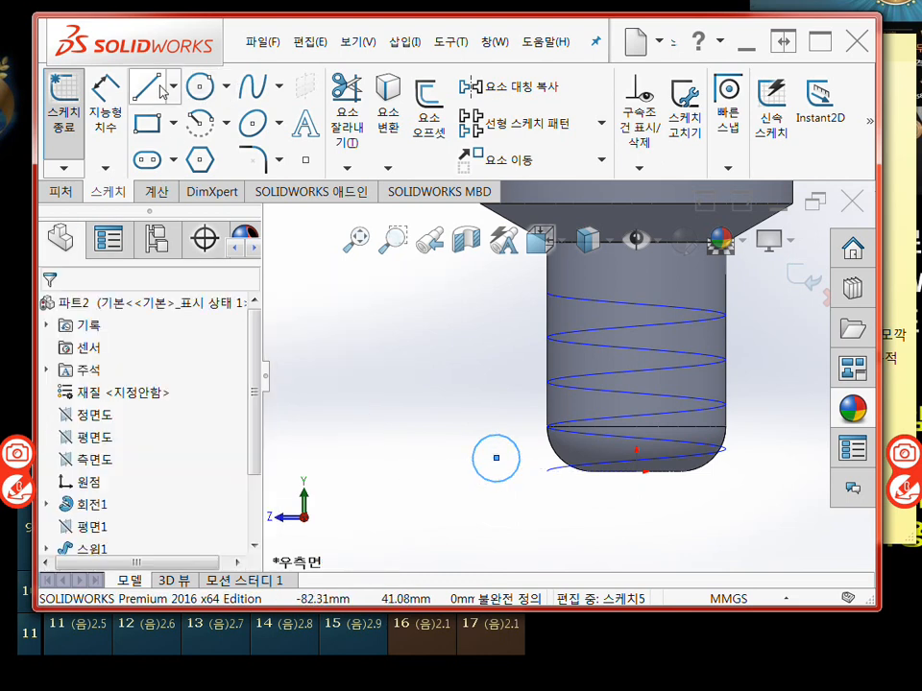
Step: Dimension the new circle's diameter to 7 mm with Smart Dimension
{"action": "left_click", "coordinate": [105, 101]}
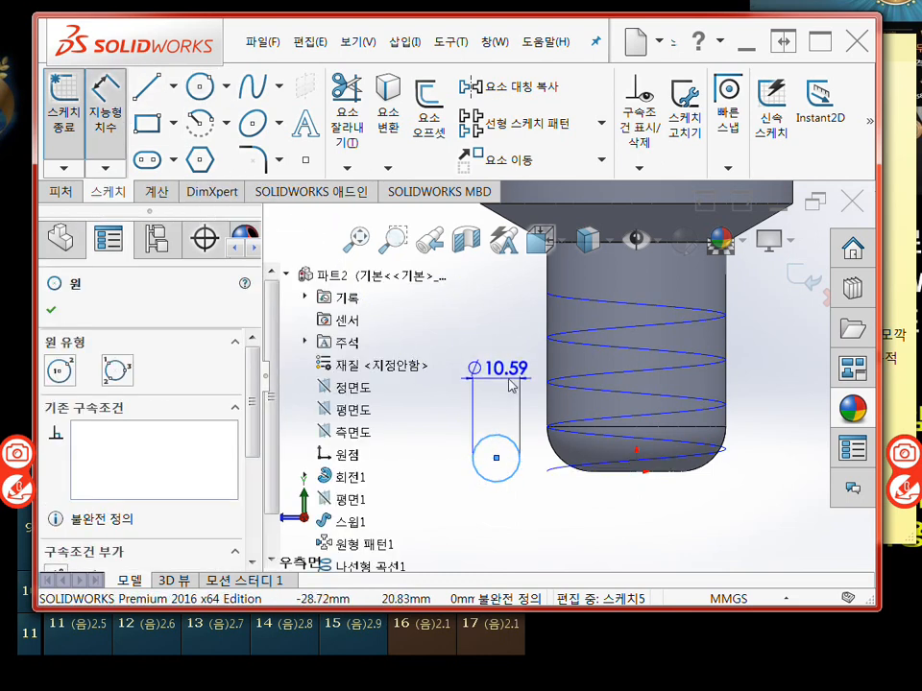
{"action": "left_click", "coordinate": [493, 408]}
{"action": "type", "text": "7"}
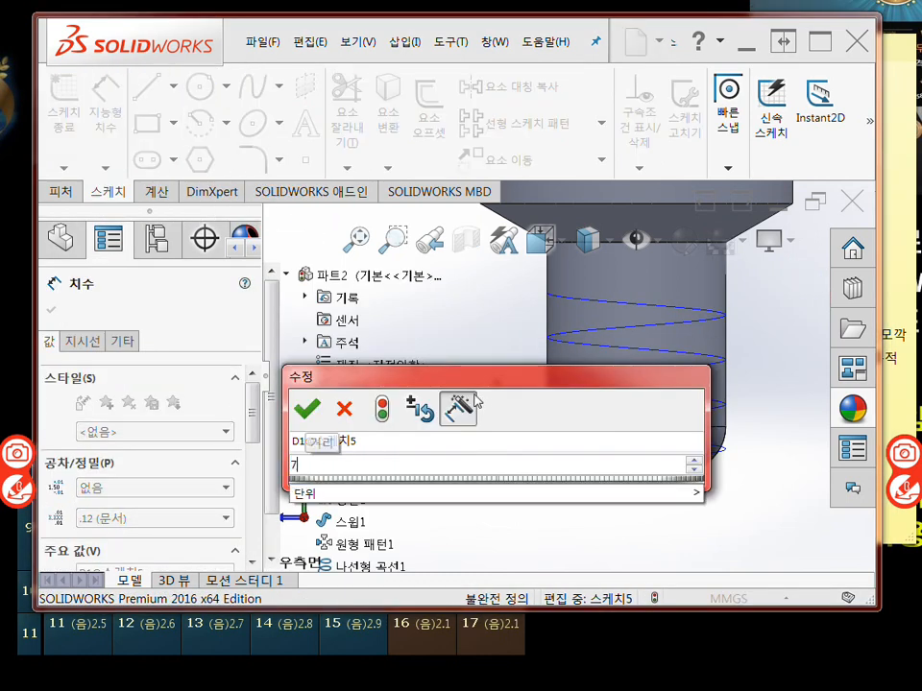
{"action": "key", "text": "Return"}
{"action": "scroll", "coordinate": [533, 511], "scroll_direction": "down", "scroll_amount": 1}
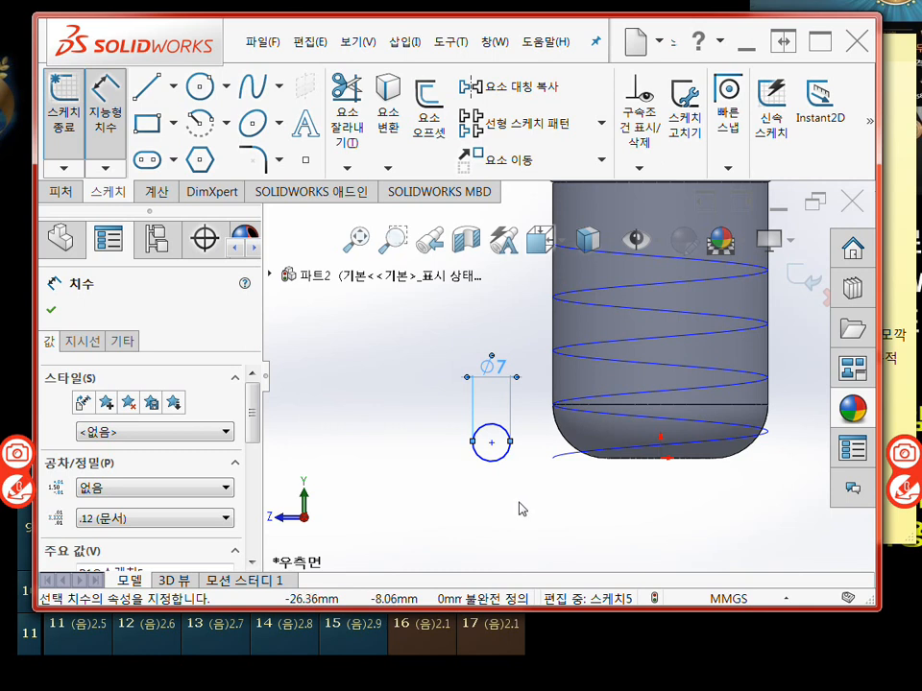
{"action": "left_click", "coordinate": [51, 309]}
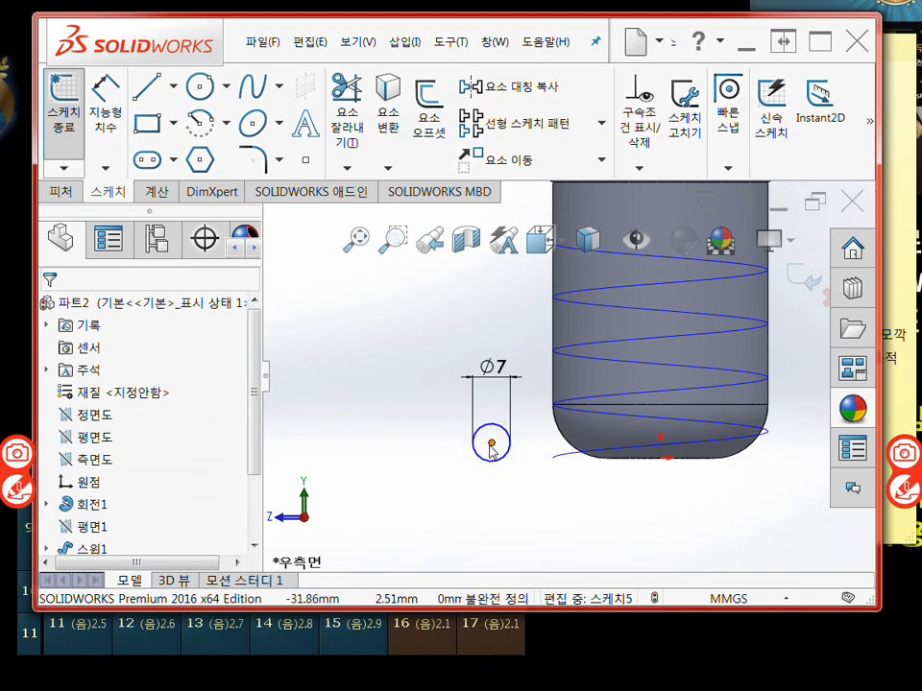
Step: Add a Pierce (관통) relation between the 7 mm circle's centre and the helix, and exit the sketch
{"action": "left_click", "coordinate": [490, 447]}
{"action": "left_click", "coordinate": [565, 457]}
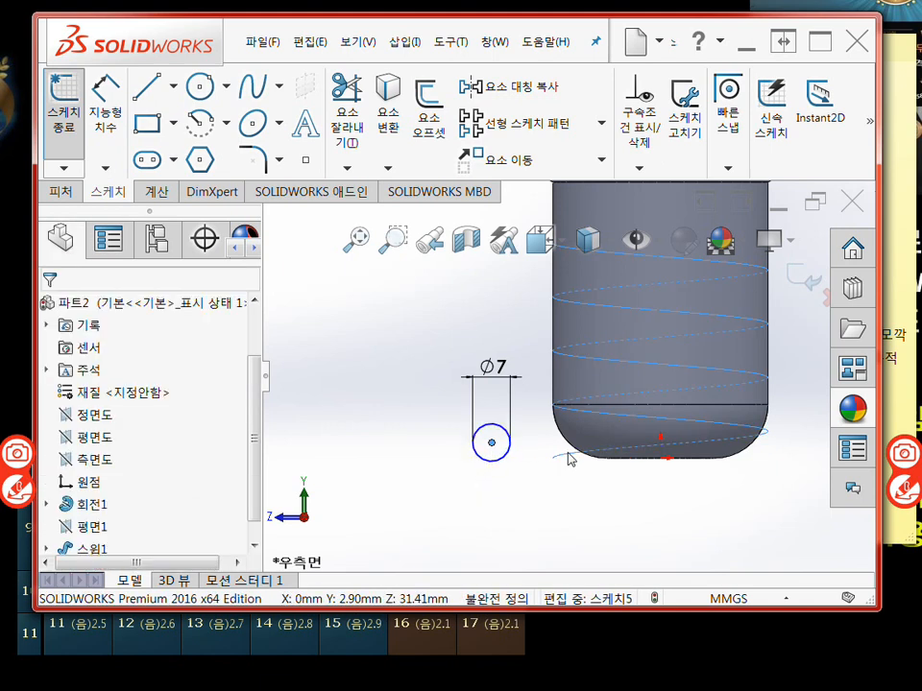
{"action": "left_click_drag", "start_coordinate": [254, 410], "coordinate": [249, 468]}
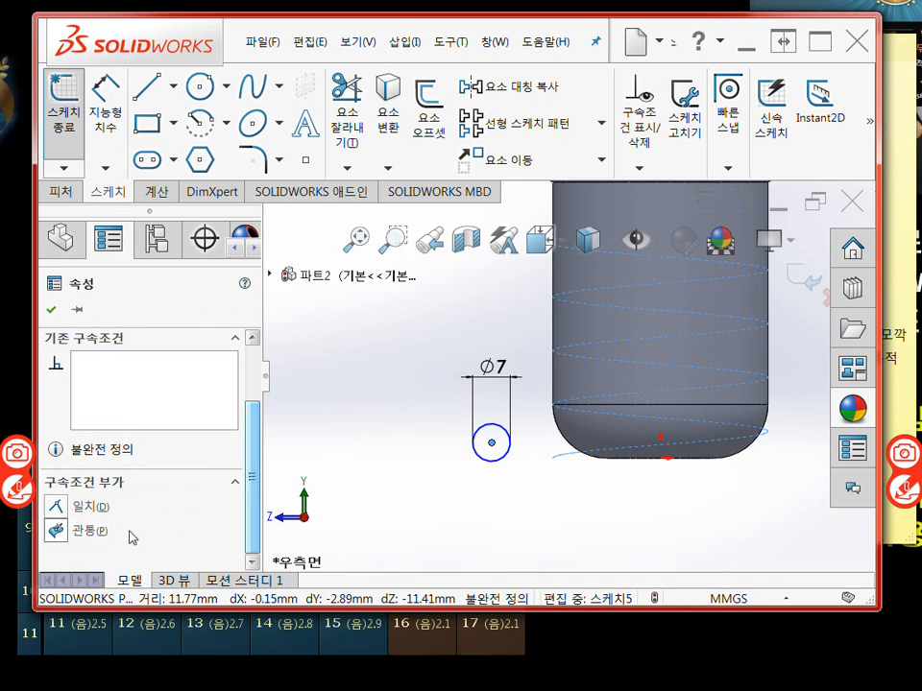
{"action": "left_click", "coordinate": [55, 531]}
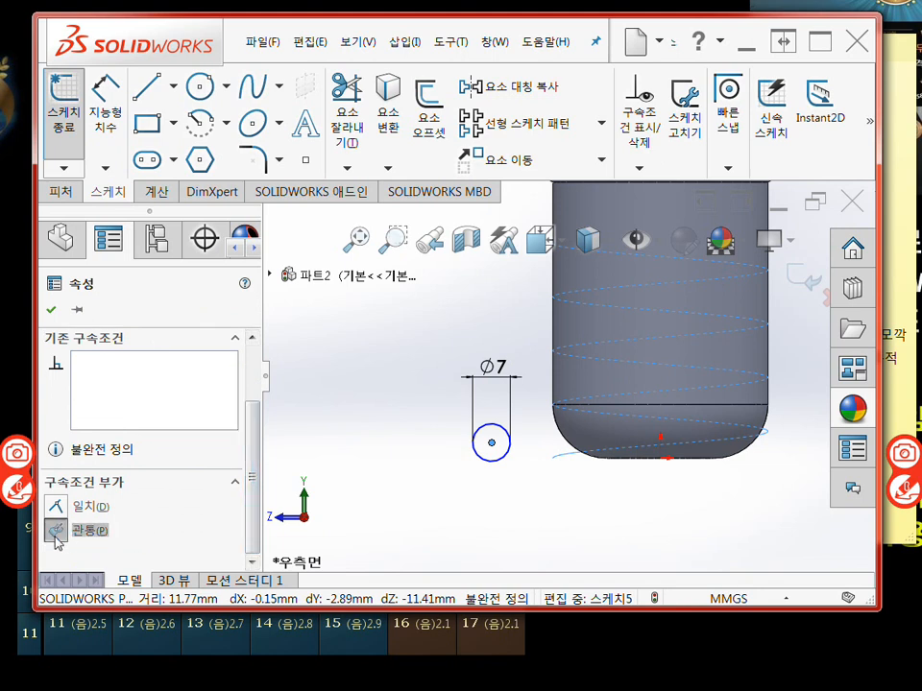
{"action": "scroll", "coordinate": [485, 447], "scroll_direction": "up", "scroll_amount": 2}
{"action": "middle_click_drag", "start_coordinate": [473, 437], "coordinate": [496, 469]}
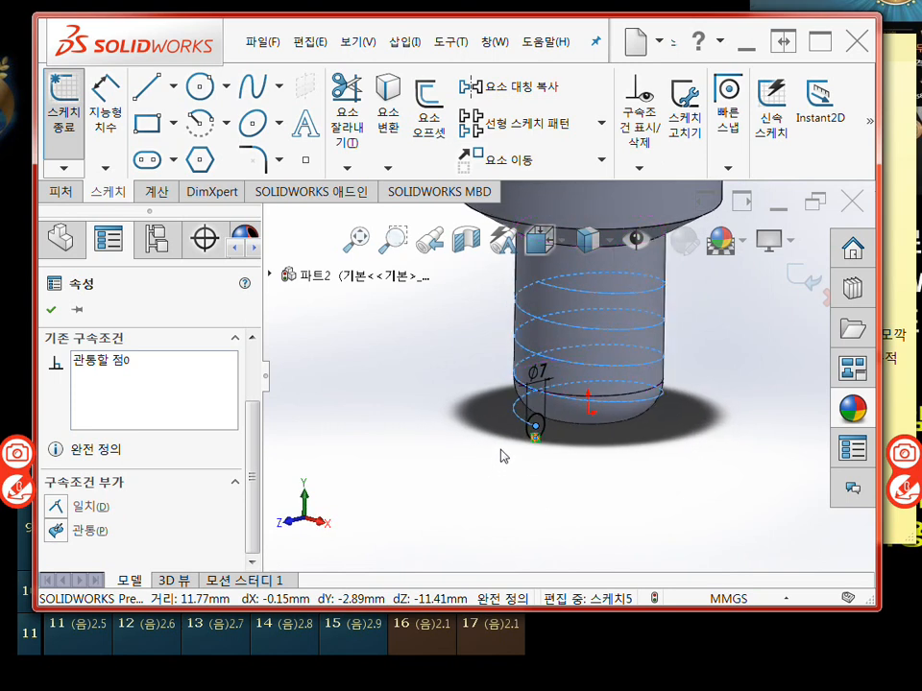
{"action": "left_click", "coordinate": [392, 372]}
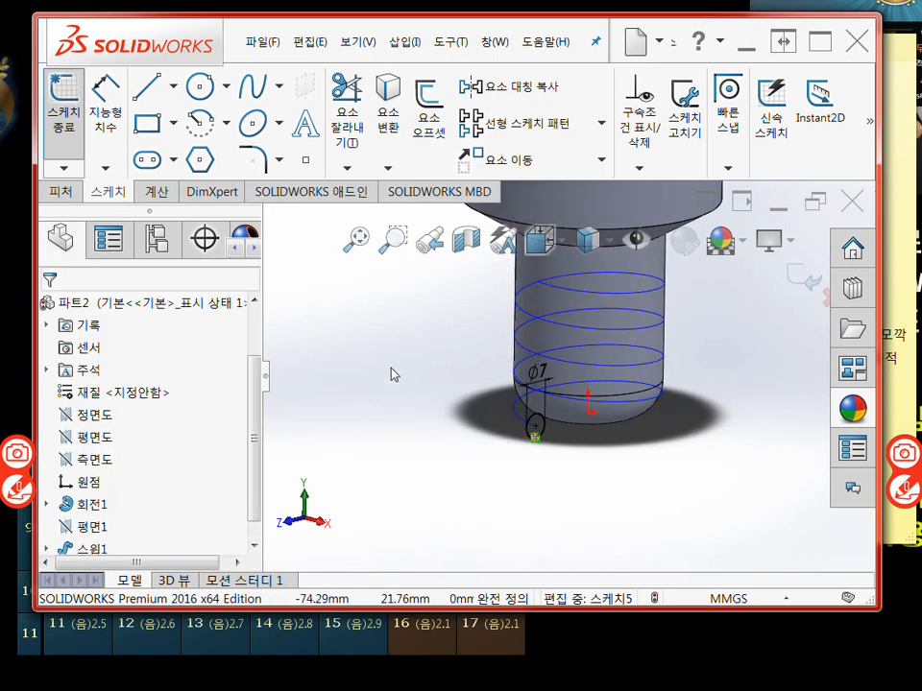
{"action": "left_click", "coordinate": [63, 113]}
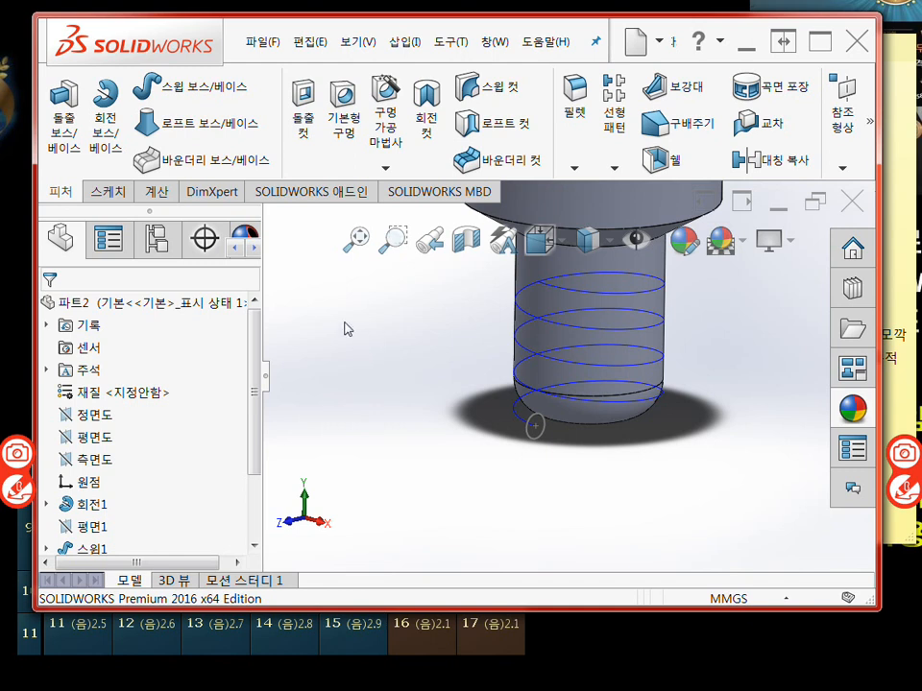
Step: Start a swept boss using the 7 mm circle sketch as the profile and the helix as the path
{"action": "left_click", "coordinate": [158, 87]}
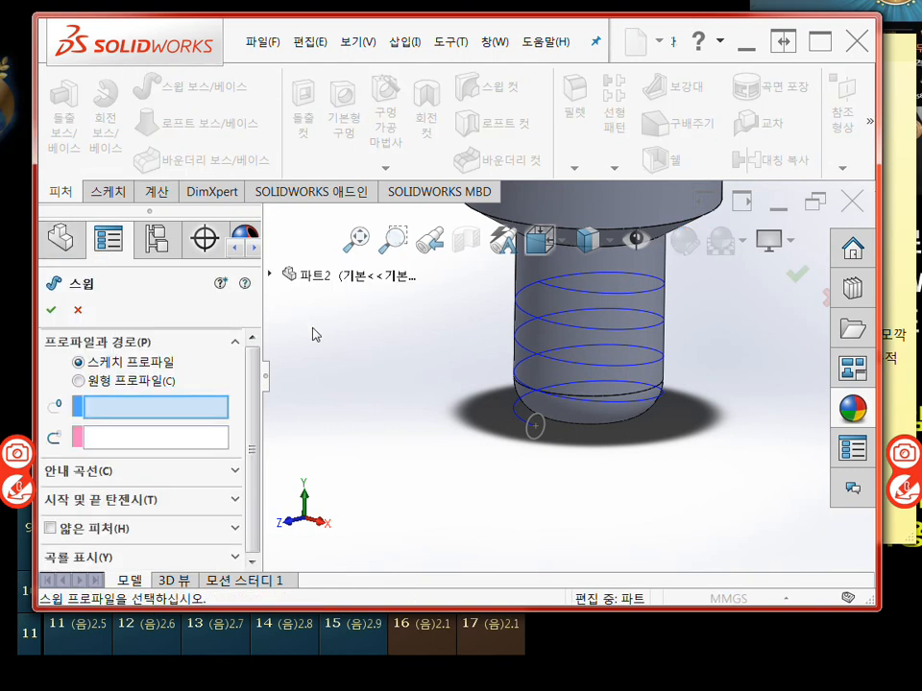
{"action": "middle_click_drag", "start_coordinate": [371, 391], "coordinate": [406, 421]}
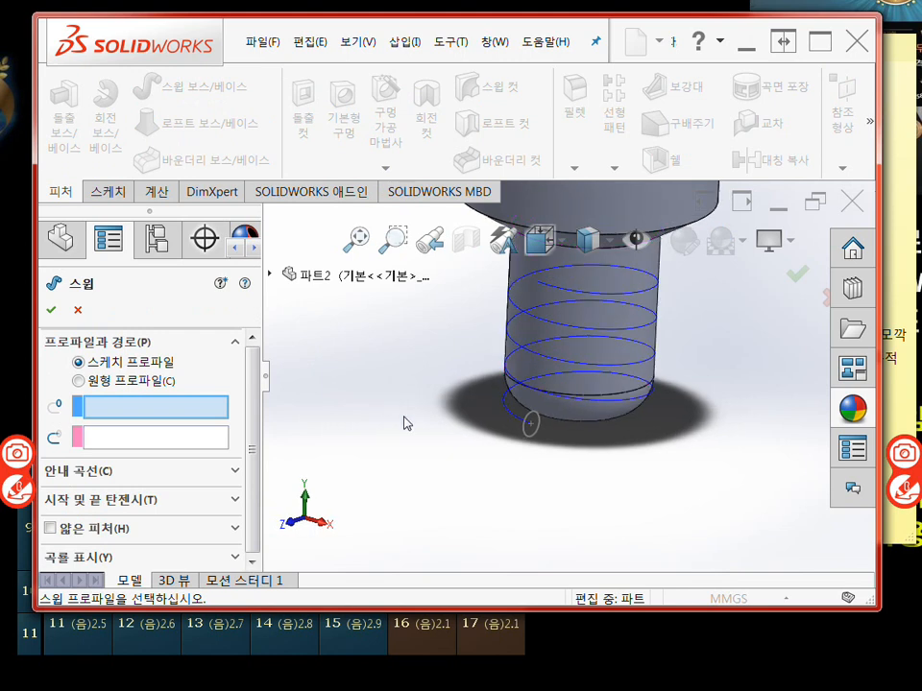
{"action": "left_click", "coordinate": [533, 434]}
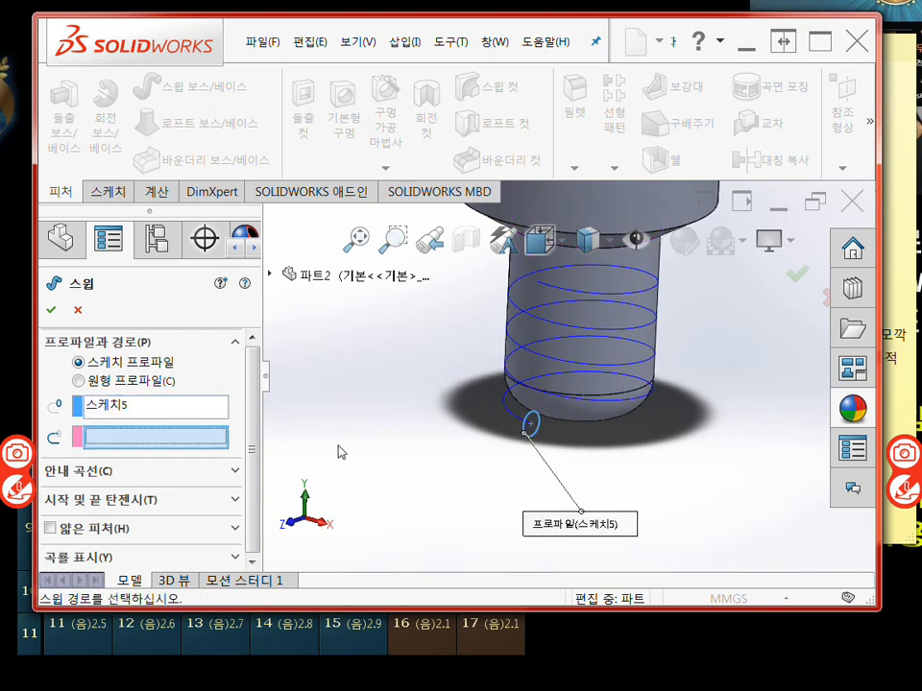
{"action": "left_click", "coordinate": [512, 416]}
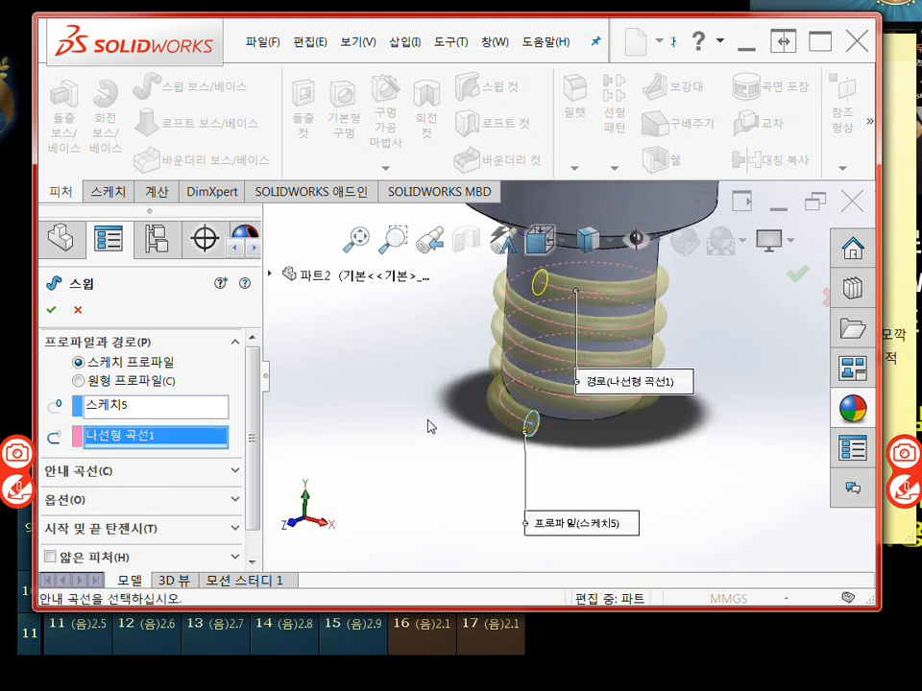
Step: Examine the sweep's options, guide curve settings, and start and end tangency settings
{"action": "scroll", "coordinate": [252, 451], "scroll_direction": "down", "scroll_amount": 1}
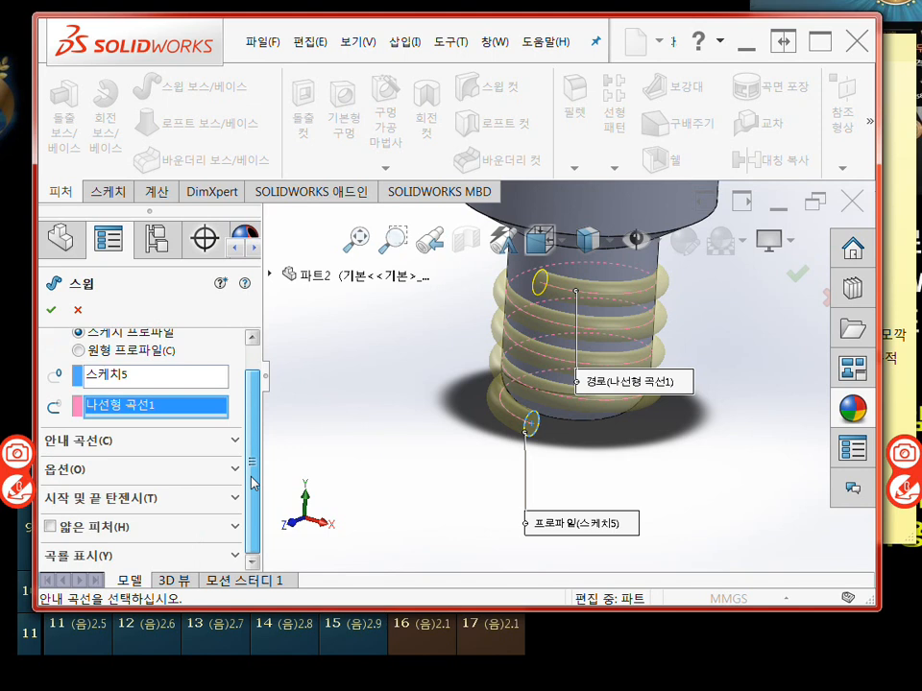
{"action": "left_click", "coordinate": [70, 469]}
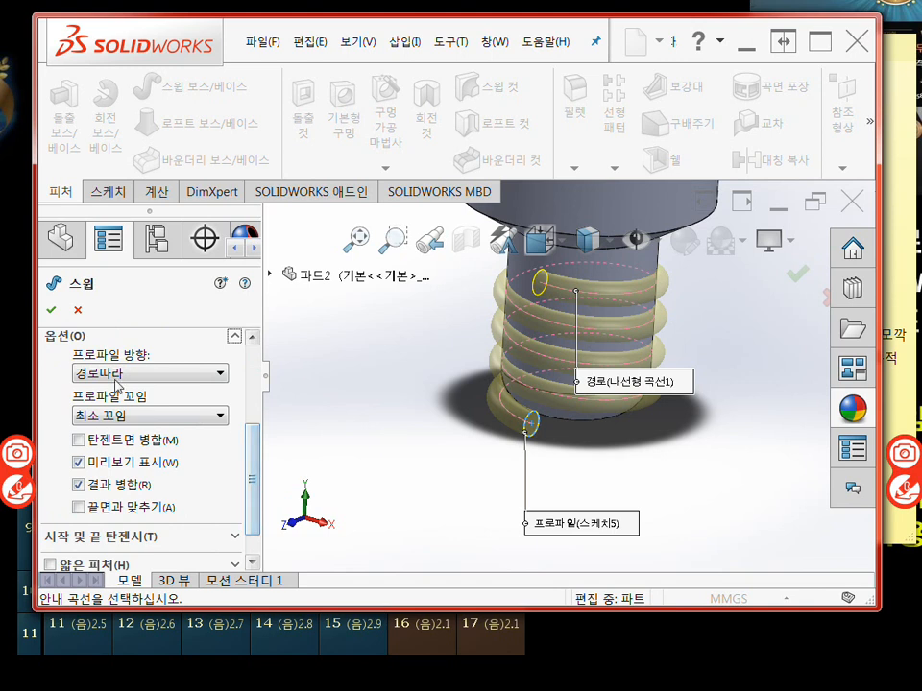
{"action": "left_click", "coordinate": [234, 336]}
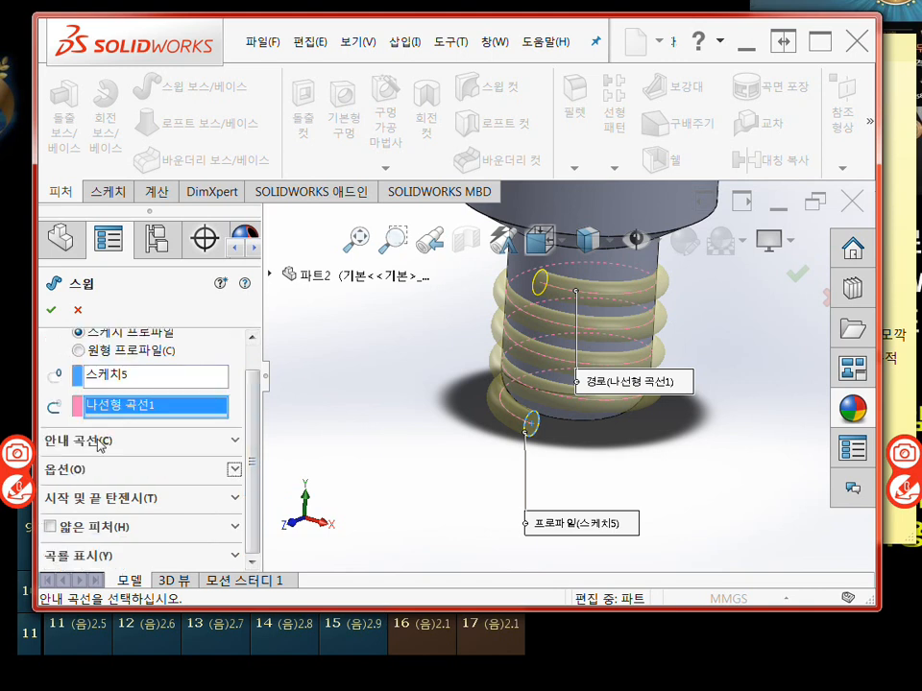
{"action": "left_click", "coordinate": [109, 442]}
{"action": "left_click", "coordinate": [61, 341]}
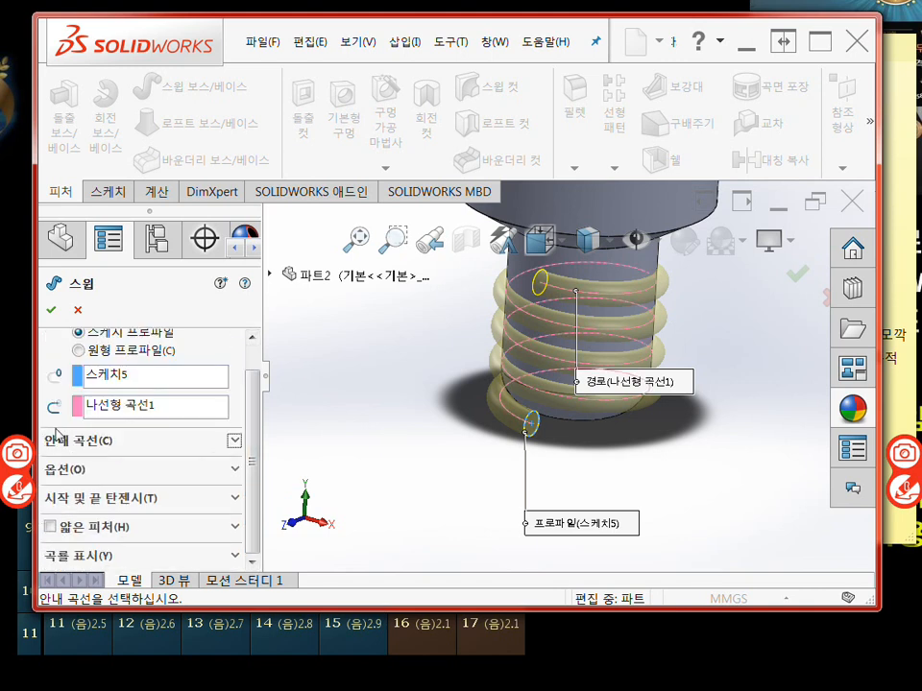
{"action": "left_click", "coordinate": [88, 495]}
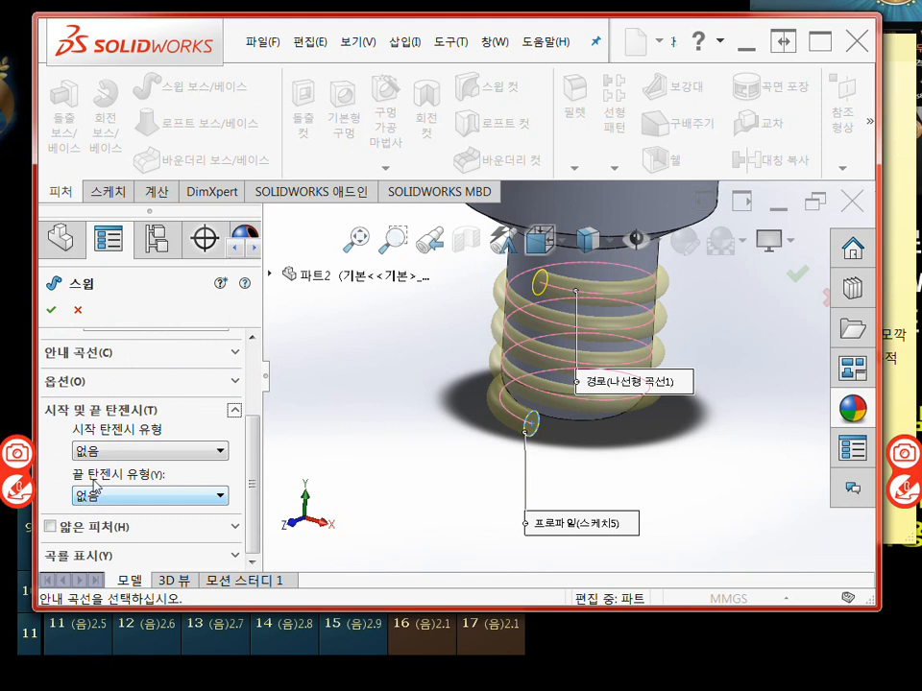
{"action": "left_click", "coordinate": [50, 410]}
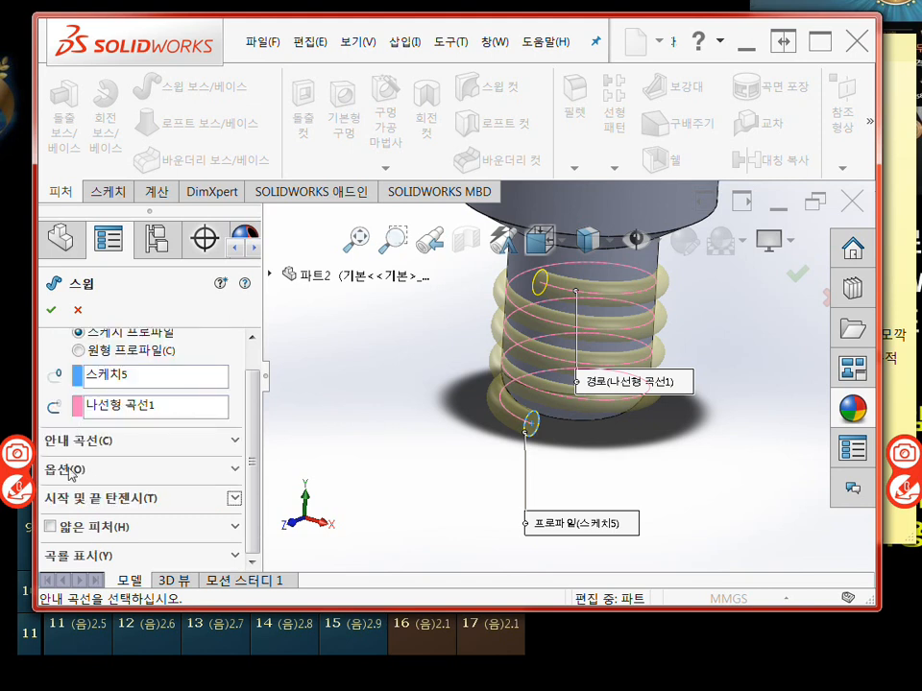
{"action": "scroll", "coordinate": [72, 480], "scroll_direction": "up", "scroll_amount": 1}
{"action": "scroll", "coordinate": [67, 477], "scroll_direction": "down", "scroll_amount": 1}
Step: Turn off Merge result (결과 병합) in the sweep options and accept the helical sweep as a separate body
{"action": "left_click", "coordinate": [63, 469]}
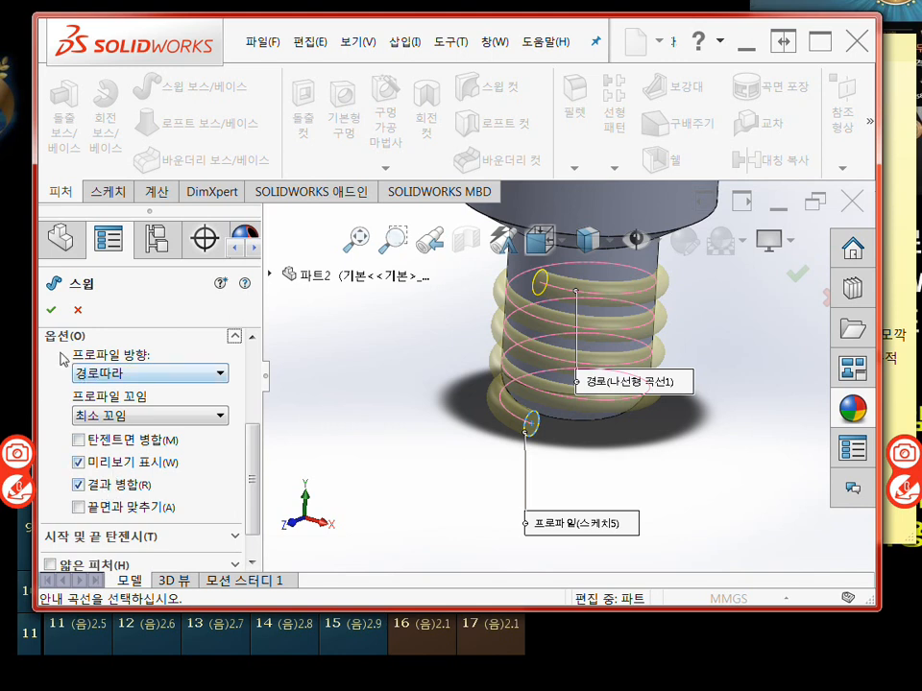
{"action": "left_click", "coordinate": [78, 485]}
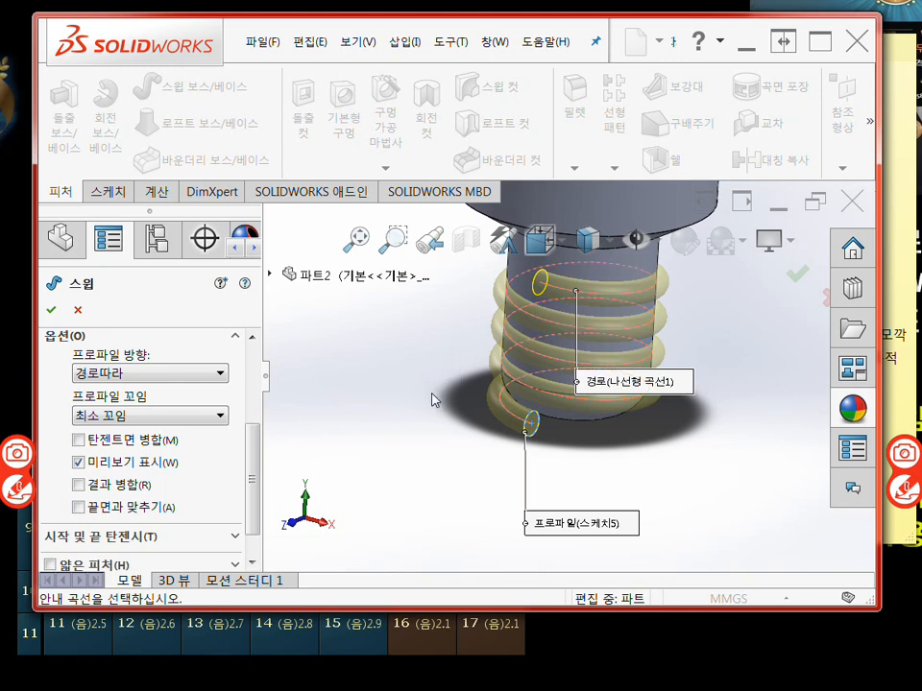
{"action": "left_click", "coordinate": [53, 309]}
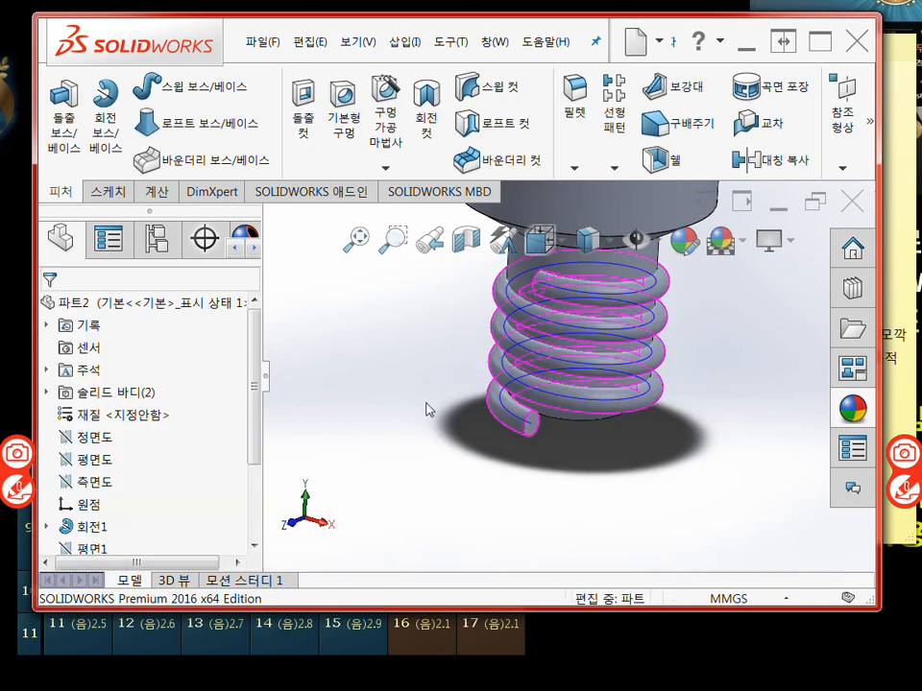
{"action": "middle_click_drag", "start_coordinate": [360, 364], "coordinate": [414, 428]}
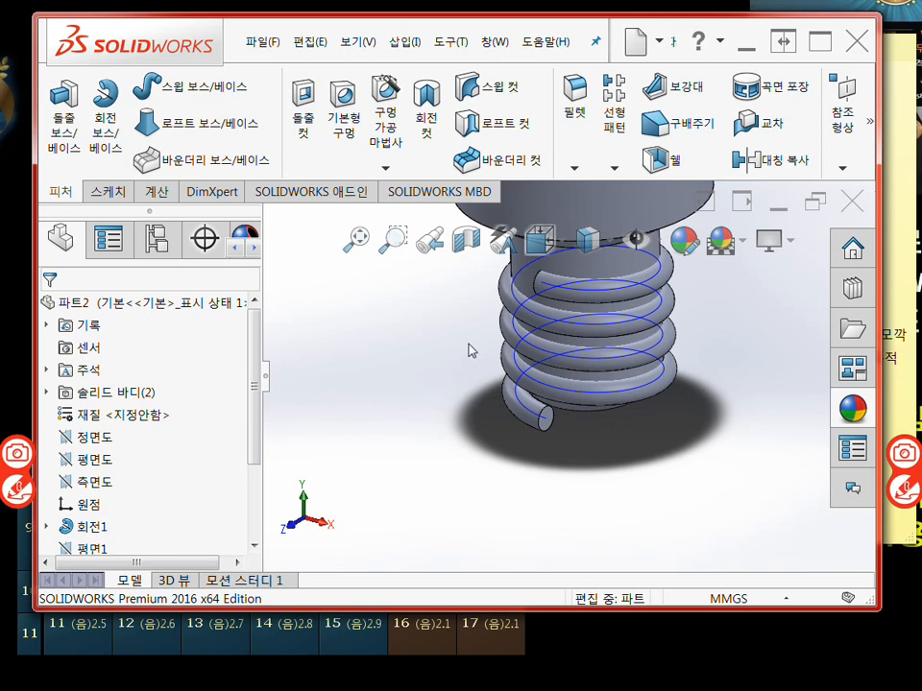
{"action": "left_click", "coordinate": [449, 42]}
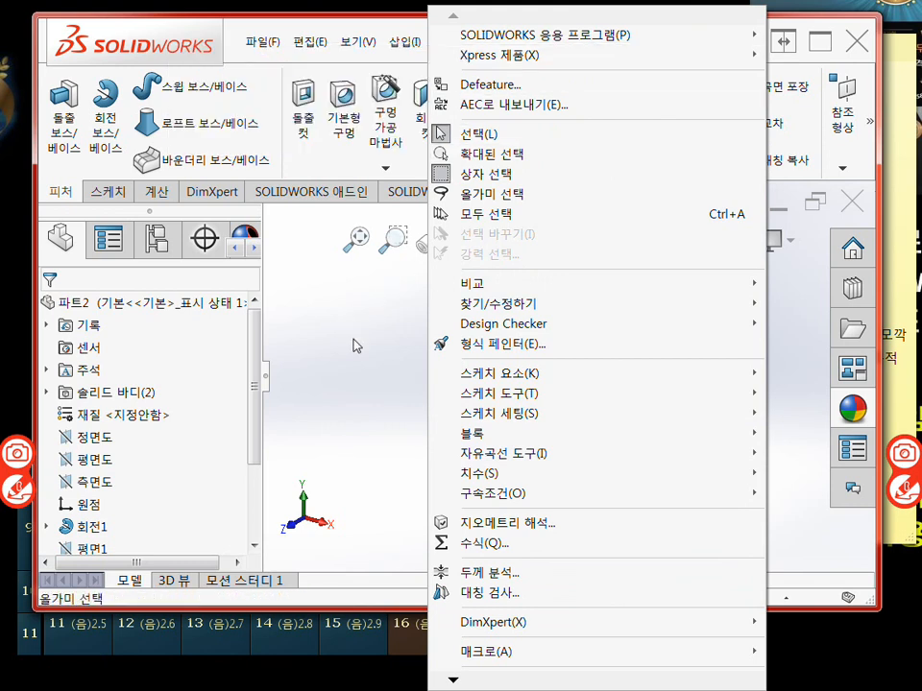
{"action": "mouse_move", "coordinate": [395, 50]}
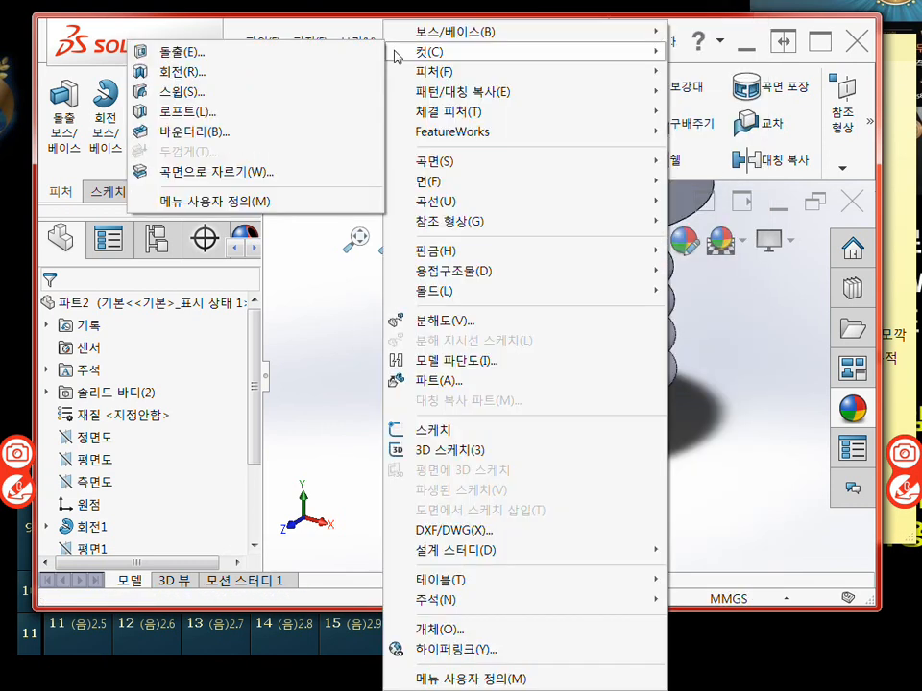
{"action": "left_click", "coordinate": [325, 408]}
Step: Set up a Combine in Subtract (제거) mode with the stepped part as main body and the helical sweep as the body to remove
{"action": "left_click", "coordinate": [398, 45]}
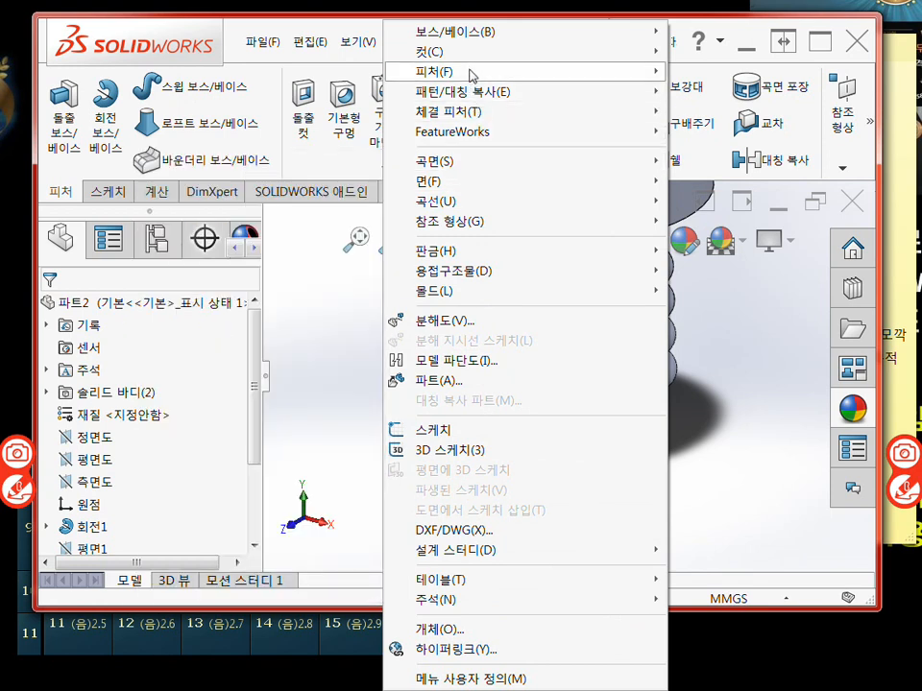
{"action": "mouse_move", "coordinate": [470, 77]}
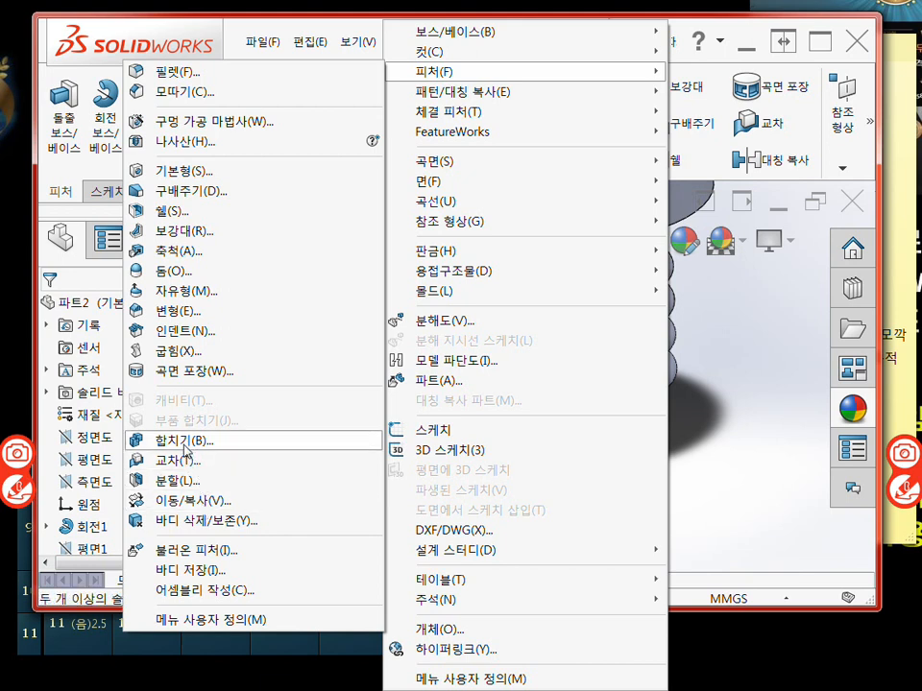
{"action": "left_click", "coordinate": [195, 440]}
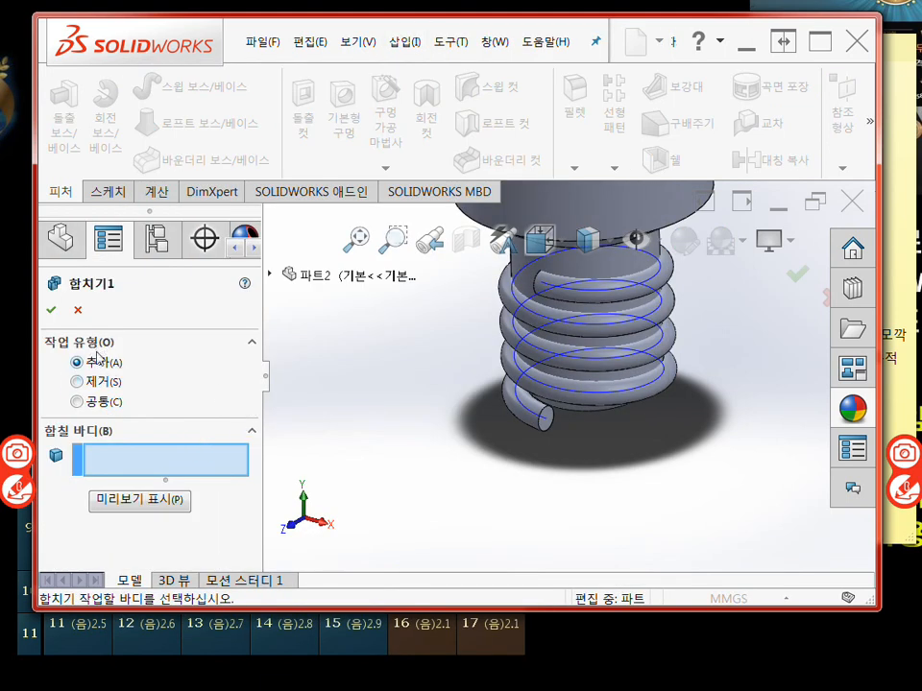
{"action": "left_click", "coordinate": [116, 383]}
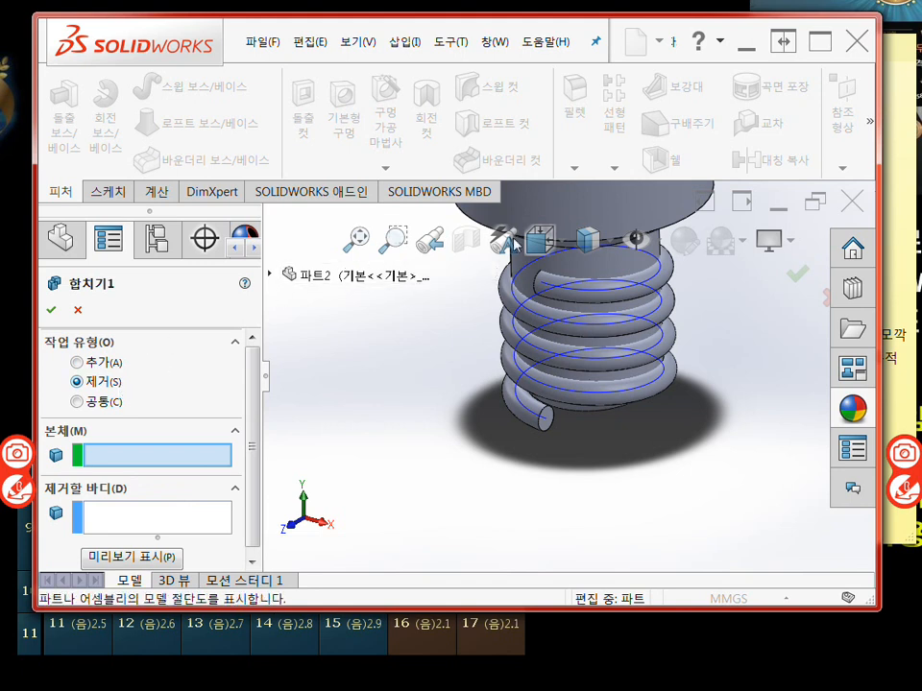
{"action": "scroll", "coordinate": [428, 417], "scroll_direction": "up", "scroll_amount": 1}
{"action": "middle_click_drag", "start_coordinate": [423, 409], "coordinate": [481, 679]}
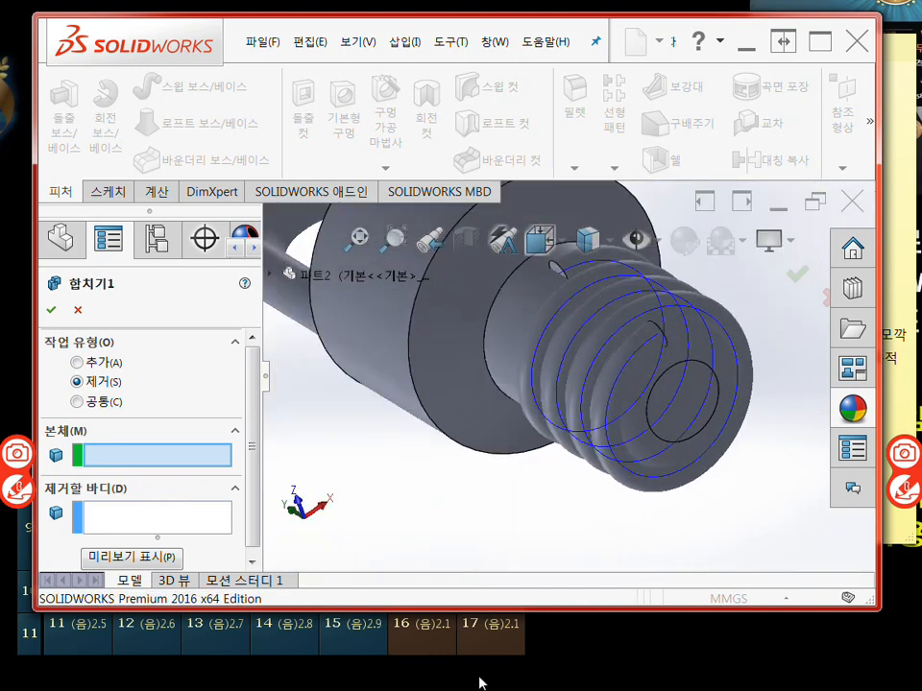
{"action": "middle_click_drag", "start_coordinate": [486, 403], "coordinate": [370, 454]}
{"action": "left_click", "coordinate": [497, 382]}
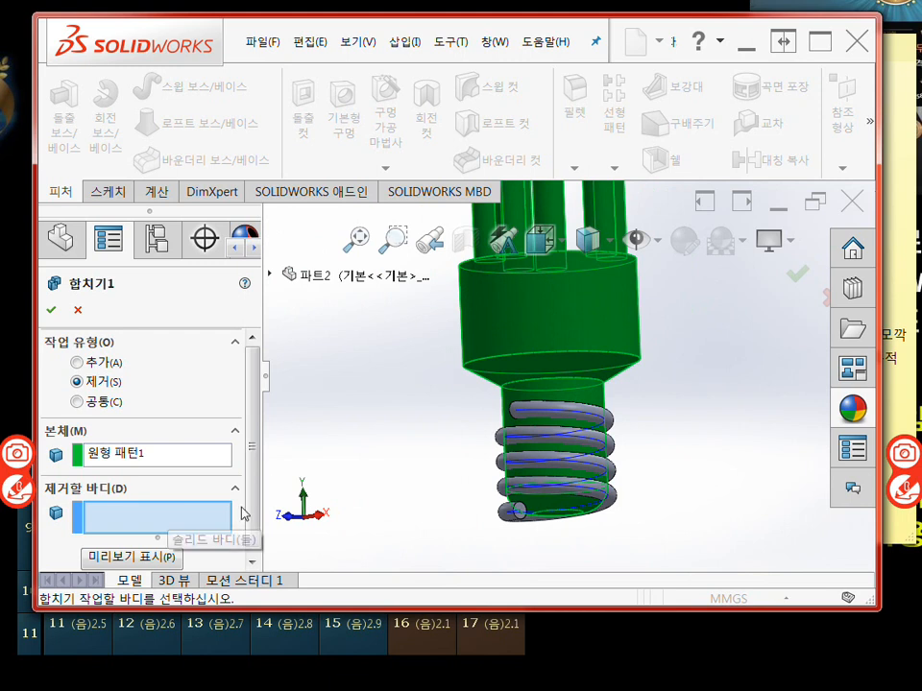
{"action": "left_click", "coordinate": [523, 422]}
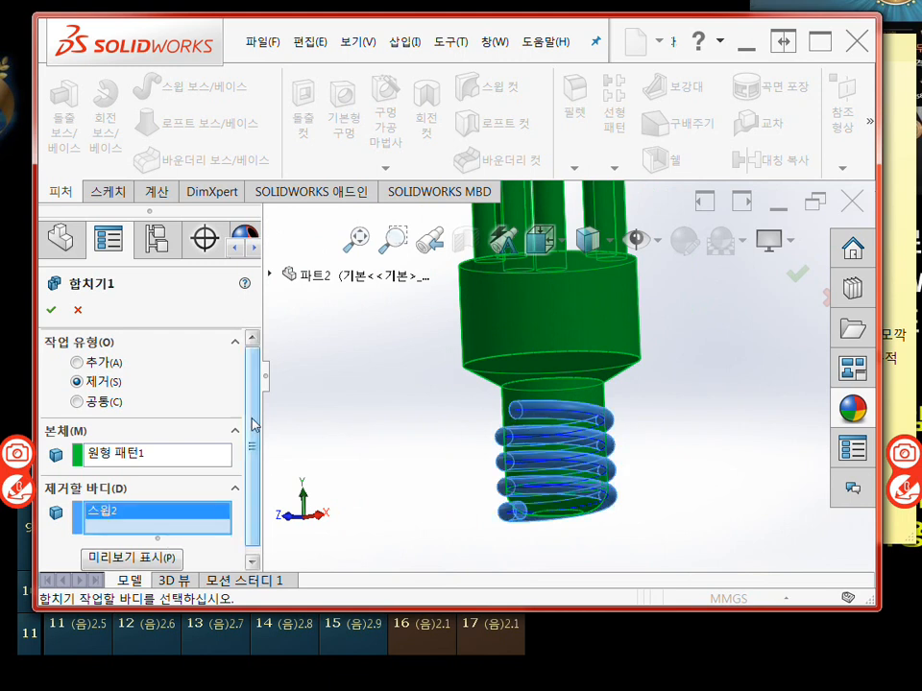
Step: Preview the body subtraction around the shank and accept it to cut the helical groove
{"action": "scroll", "coordinate": [255, 461], "scroll_direction": "down", "scroll_amount": 1}
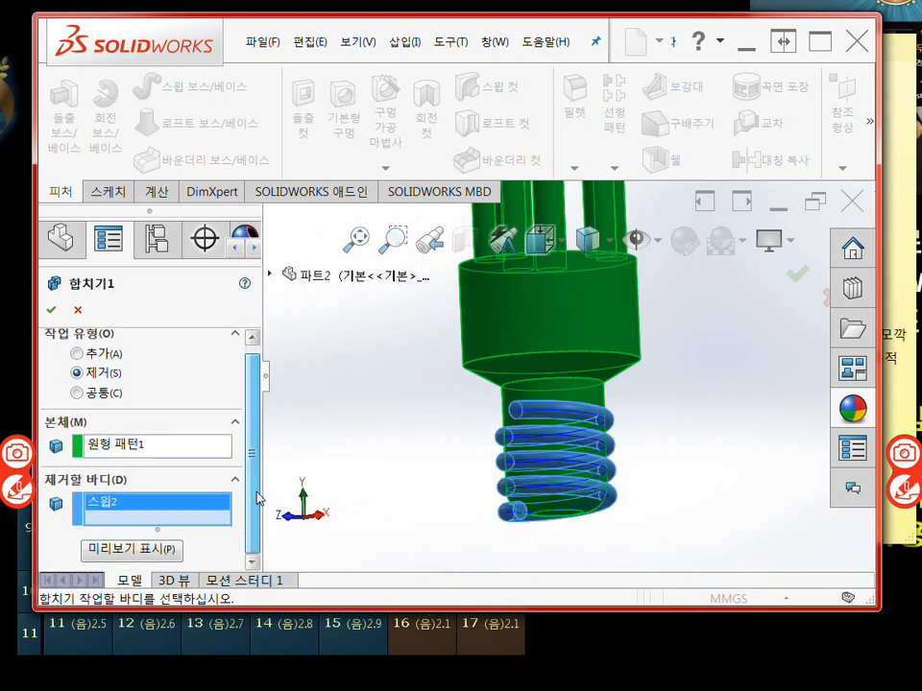
{"action": "left_click", "coordinate": [157, 555]}
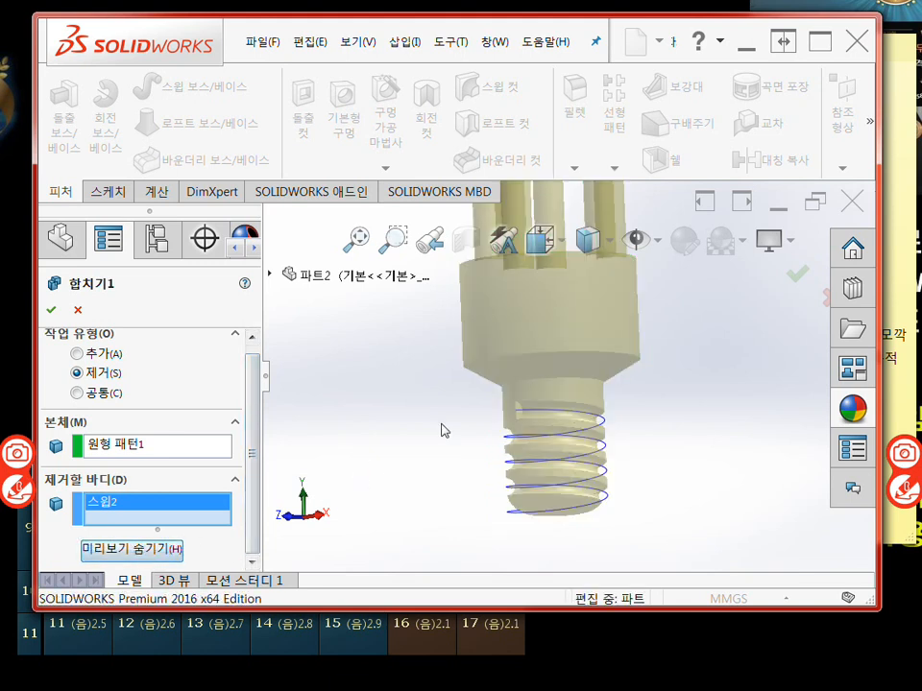
{"action": "middle_click_drag", "start_coordinate": [502, 428], "coordinate": [430, 443]}
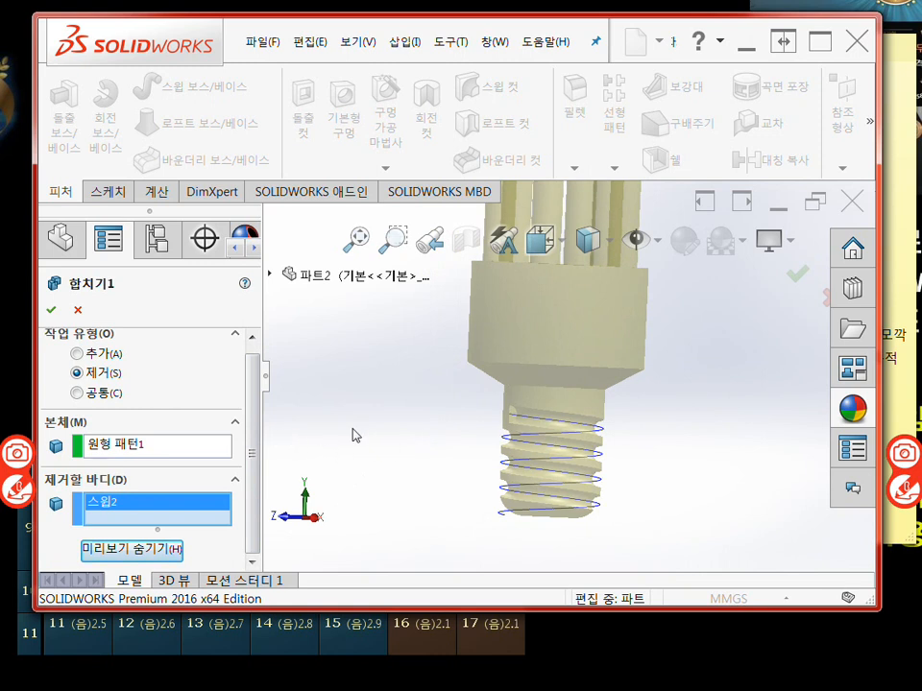
{"action": "middle_click_drag", "start_coordinate": [430, 436], "coordinate": [464, 401]}
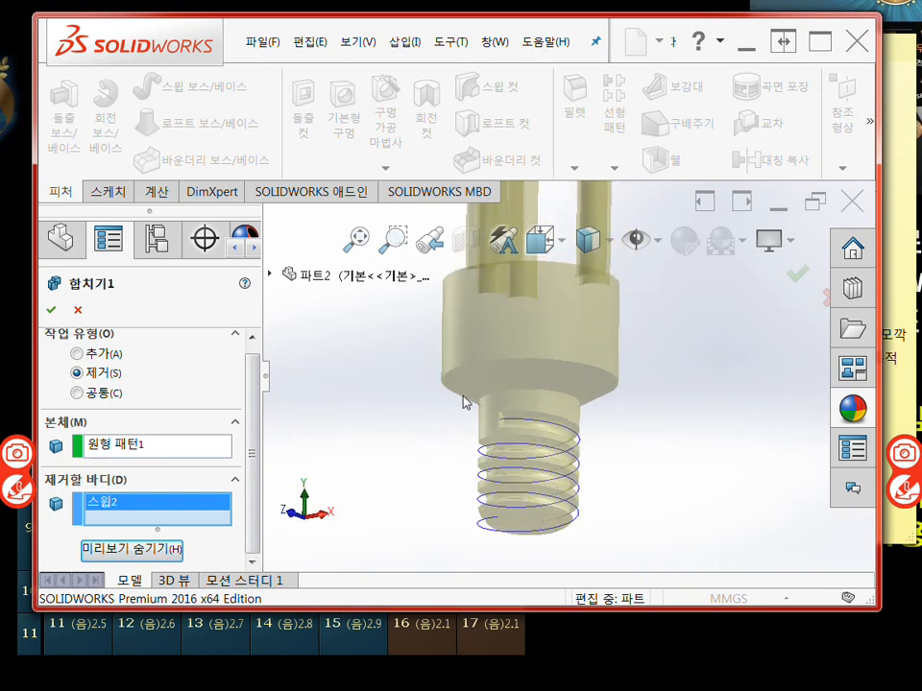
{"action": "left_click", "coordinate": [51, 309]}
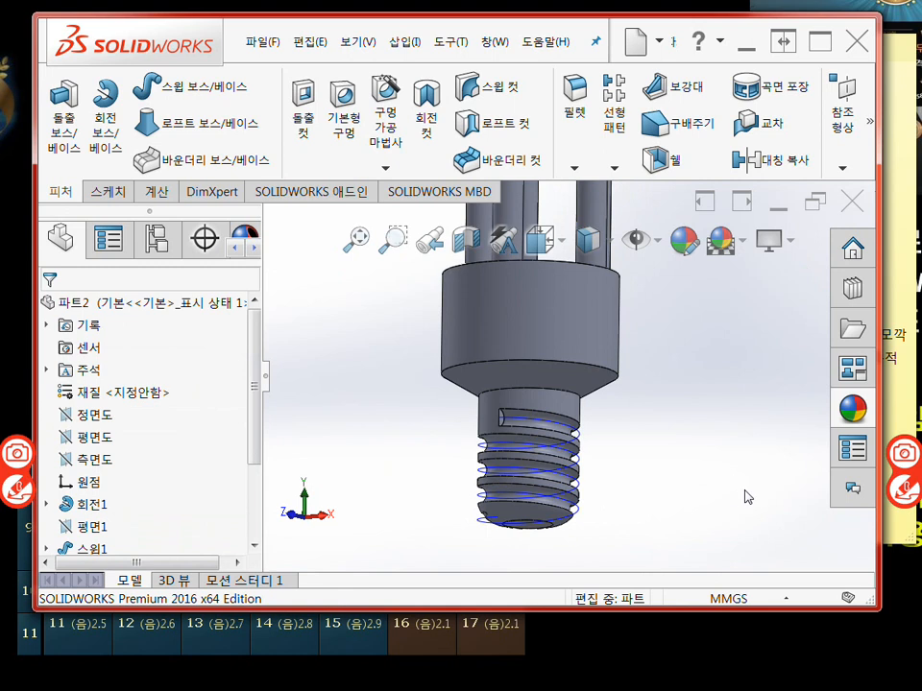
{"action": "middle_click_drag", "start_coordinate": [747, 495], "coordinate": [654, 433]}
{"action": "scroll", "coordinate": [653, 433], "scroll_direction": "down", "scroll_amount": 6}
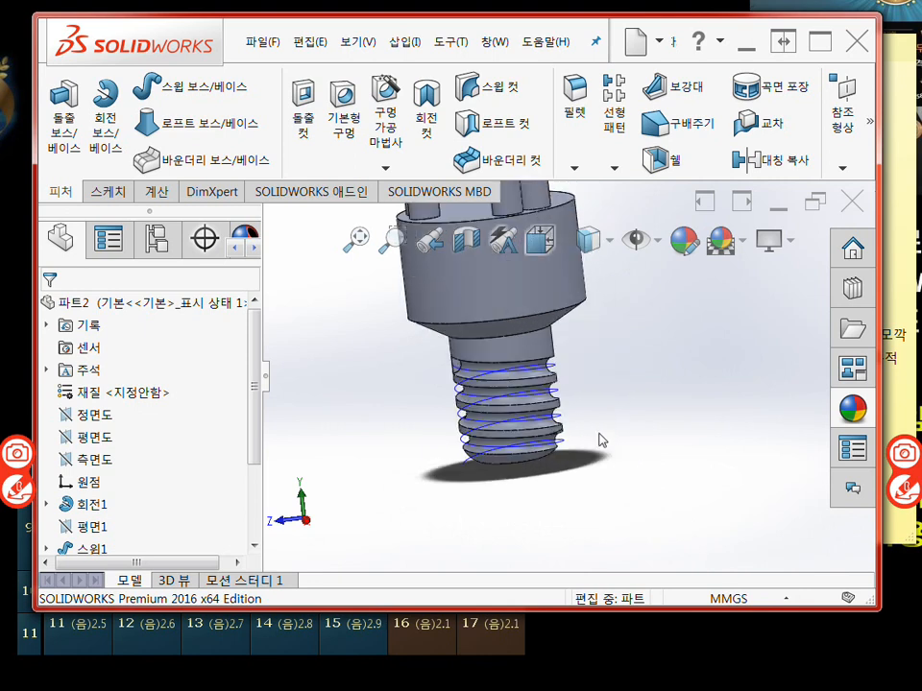
{"action": "scroll", "coordinate": [632, 335], "scroll_direction": "up", "scroll_amount": 4}
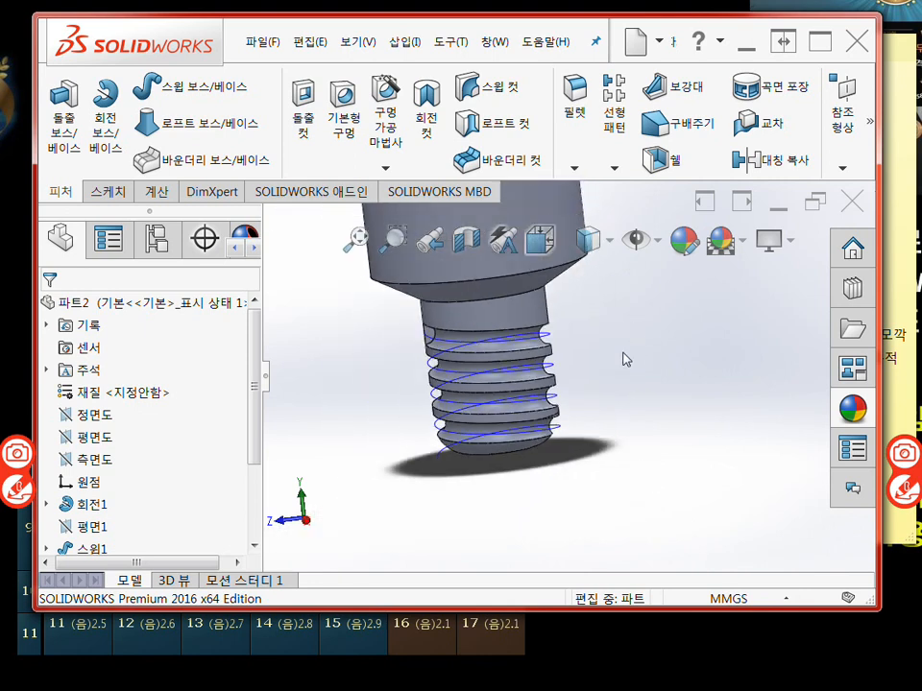
{"action": "middle_click_drag", "start_coordinate": [618, 367], "coordinate": [608, 411]}
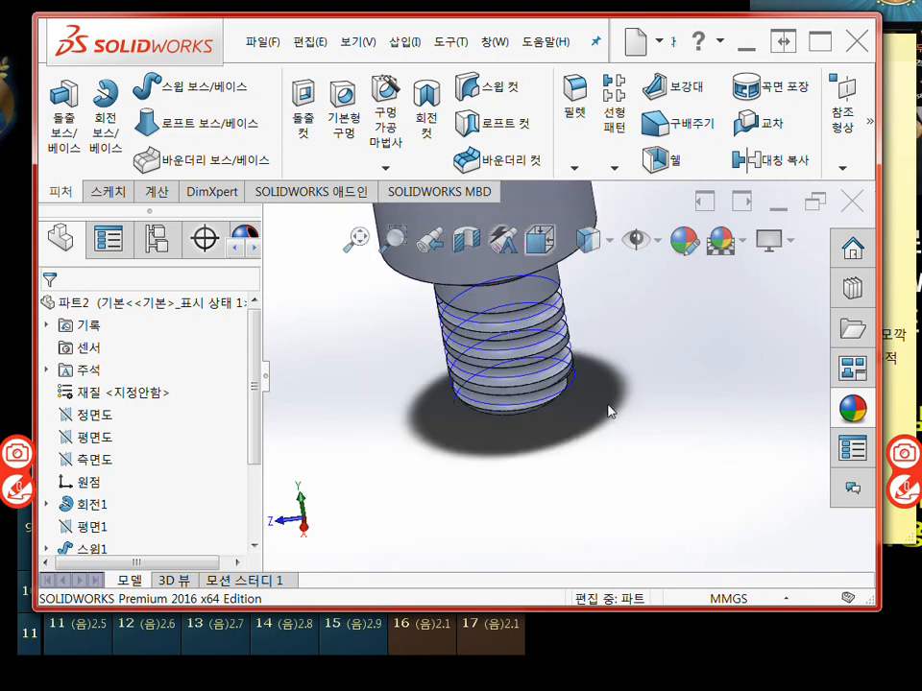